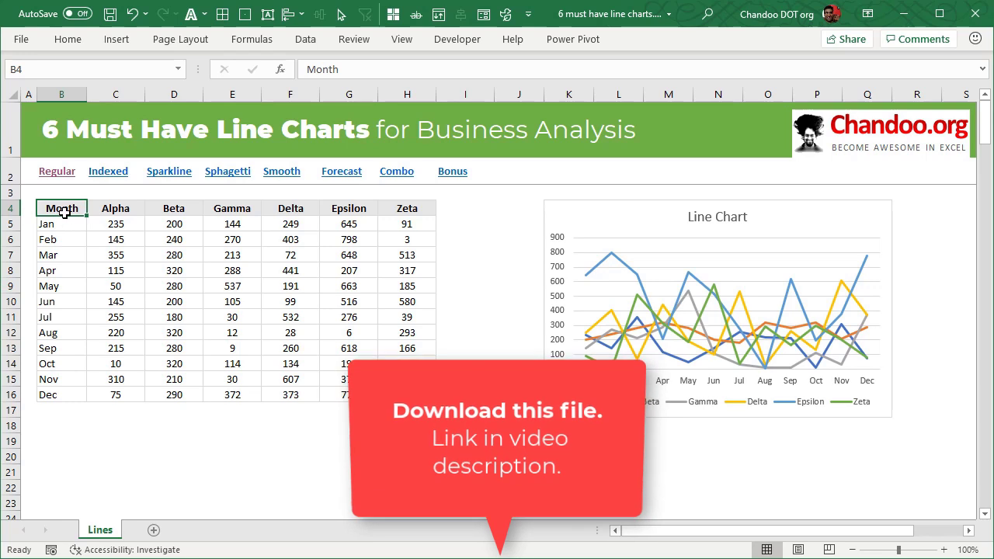
Insert a 2-D line chart from the monthly table in B4:H16 and undo the insertion.
drag(115, 208, 407, 208)
drag(82, 208, 407, 394)
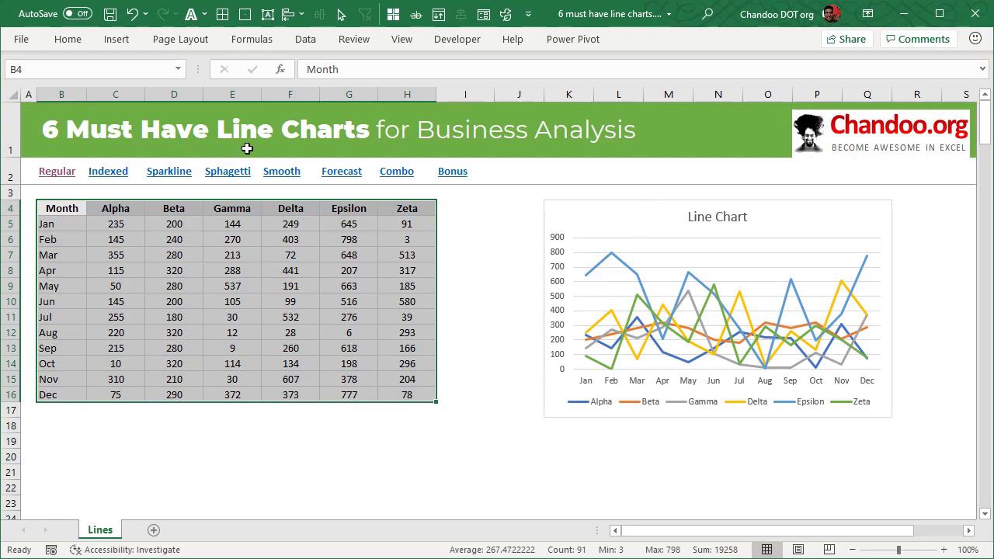
click(118, 40)
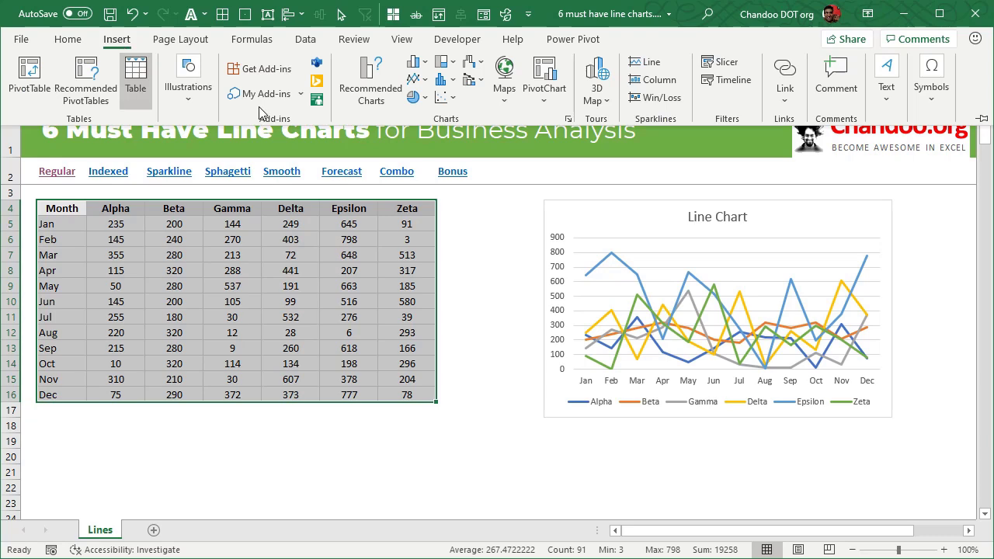
click(420, 78)
click(425, 132)
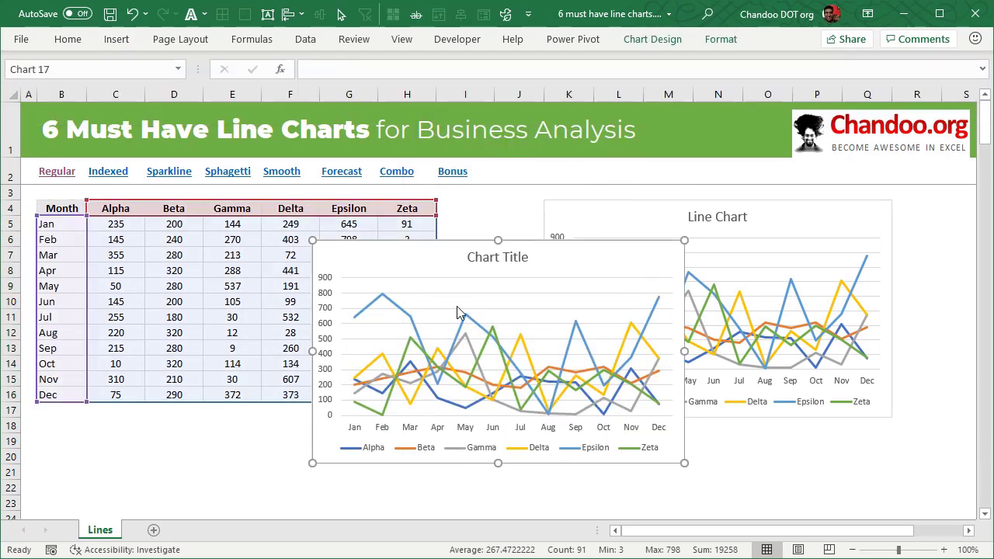
key(ctrl+z)
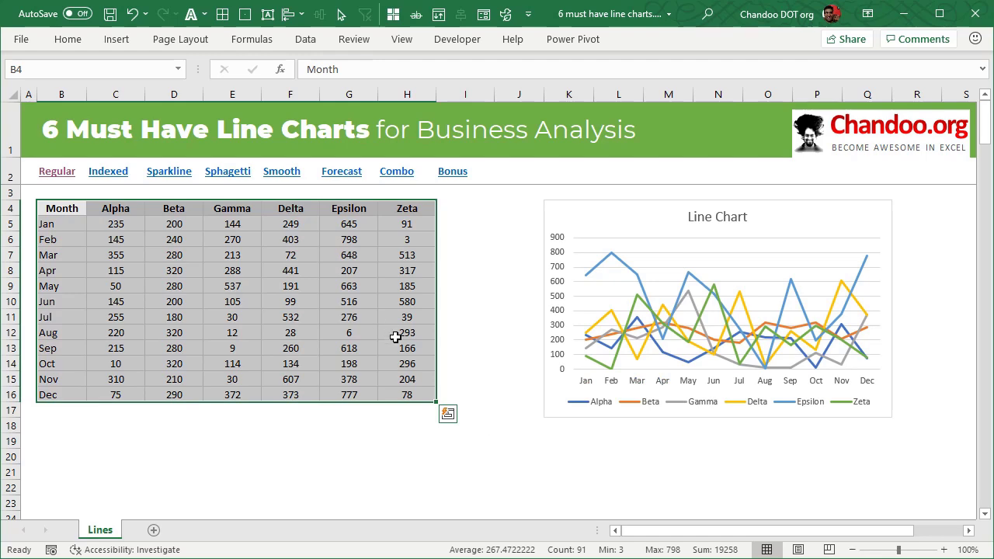
Go to the Indexed section and compare its table and chart with the regular line chart.
scroll(541, 442, down, 3)
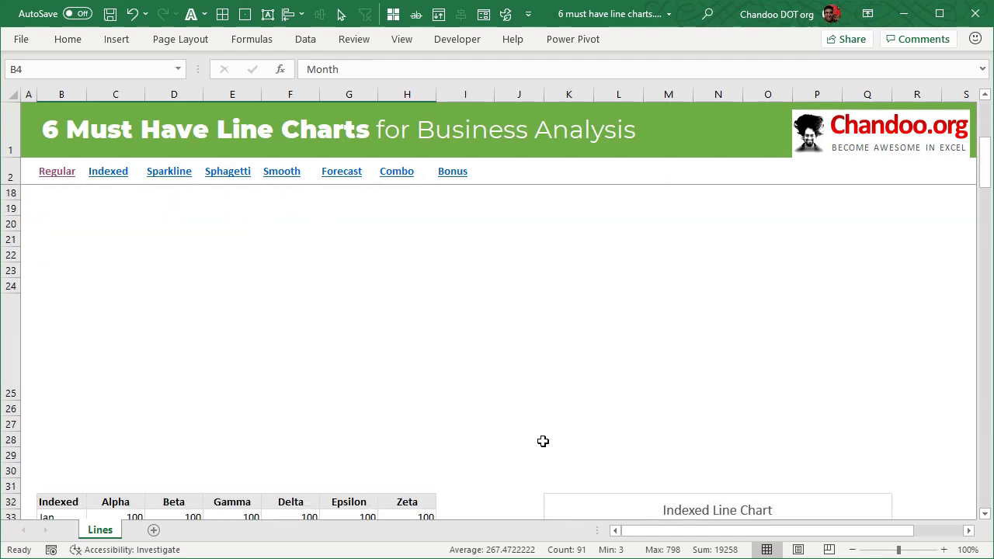
click(108, 172)
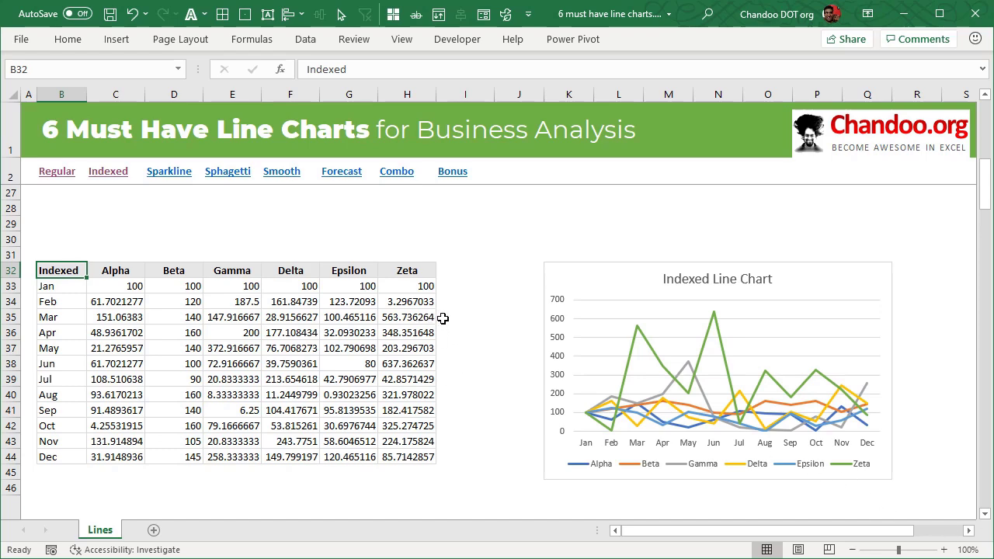
scroll(442, 322, up, 8)
click(125, 220)
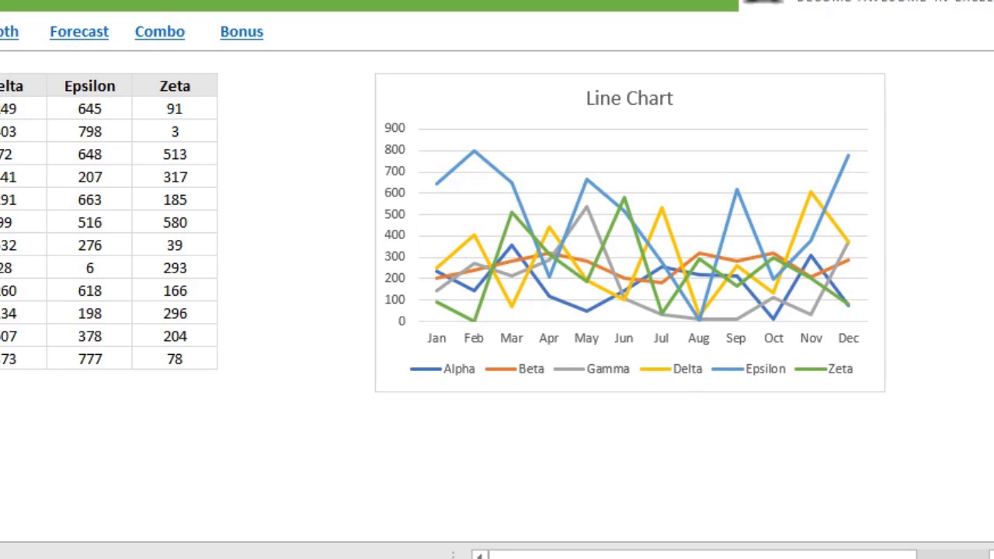
scroll(257, 306, down, 10)
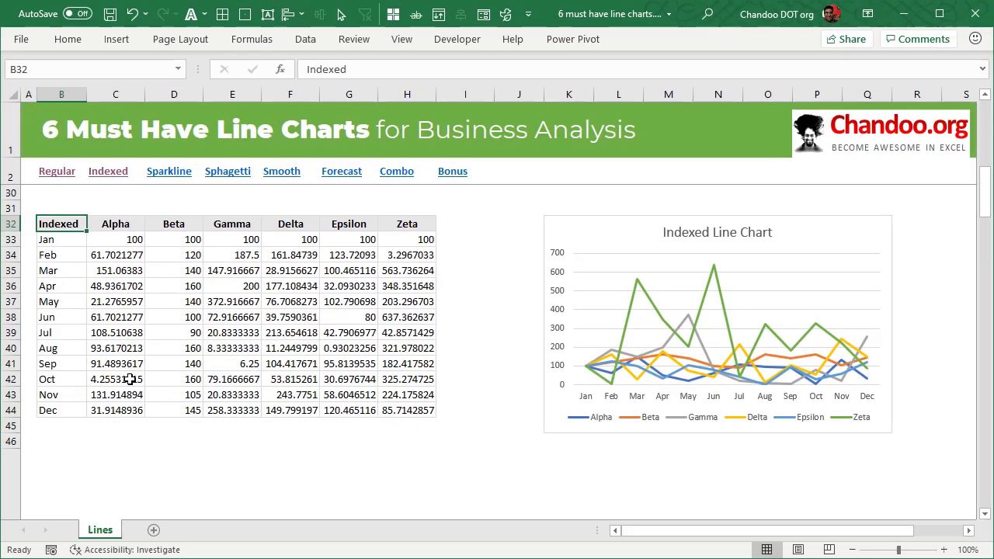
Examine the formulas behind the indexed table's month label, its January base row and the Alpha value for February.
click(67, 239)
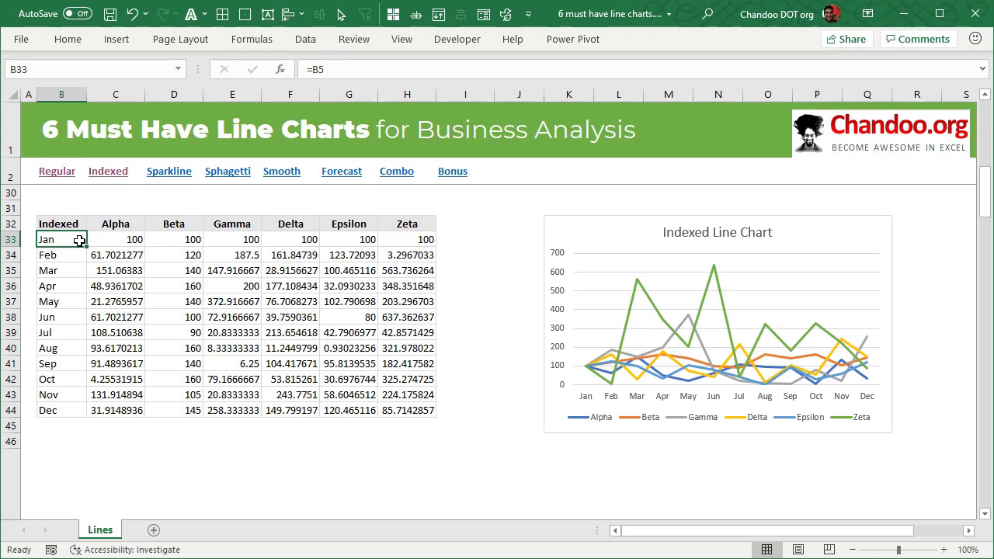
drag(107, 242, 414, 243)
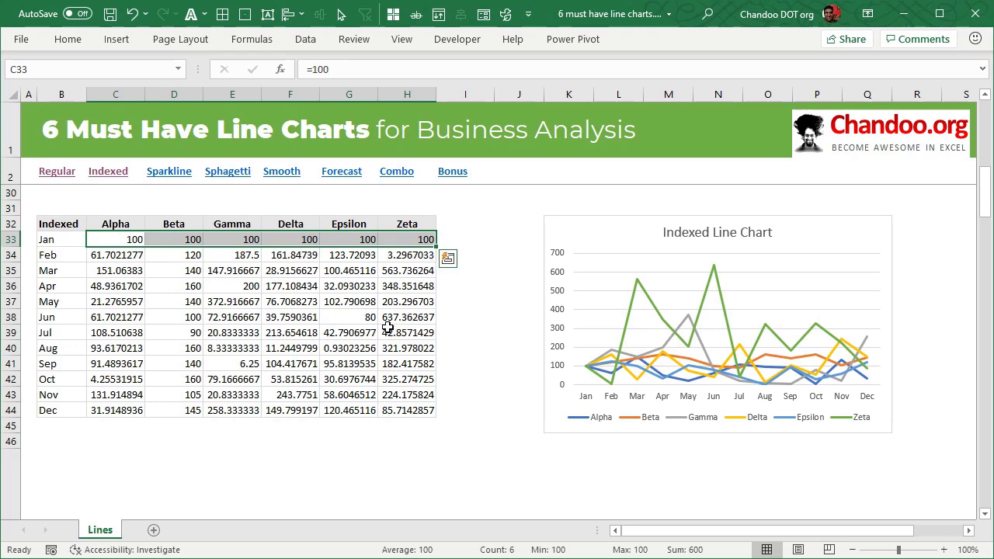
drag(133, 246, 415, 243)
click(126, 256)
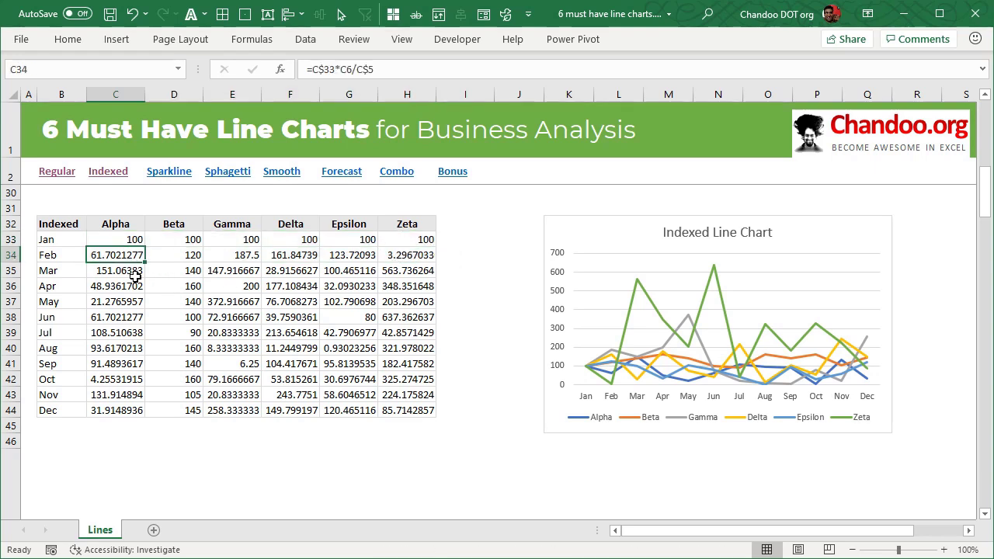
click(134, 240)
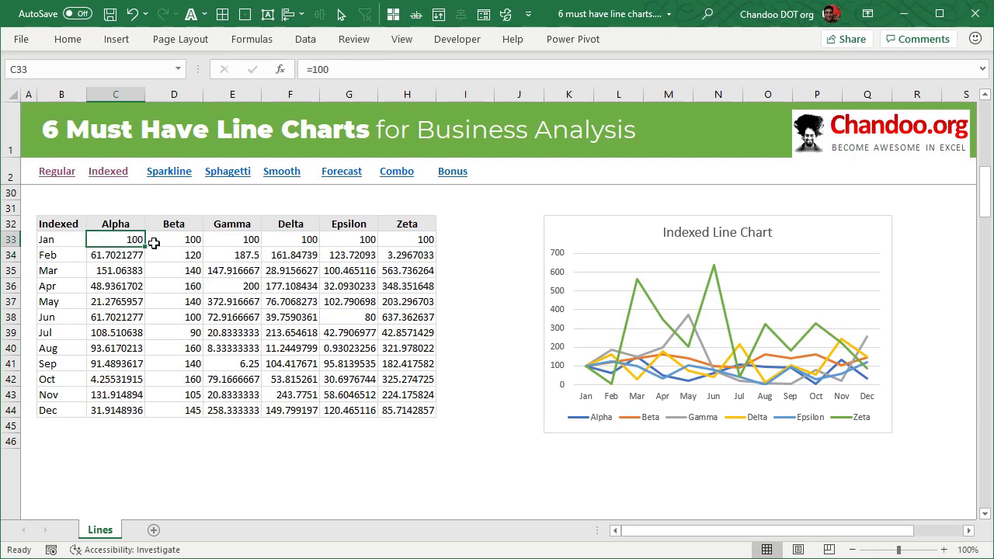
Trace the references of the indexing formula in C34 back to the Alpha values in the original monthly table.
scroll(128, 278, down, 1)
click(130, 213)
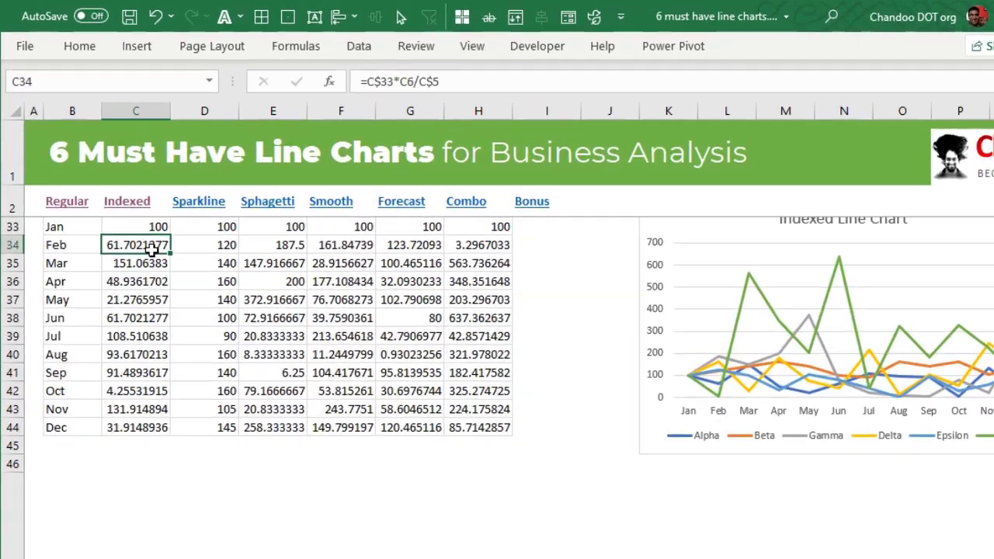
key(F2)
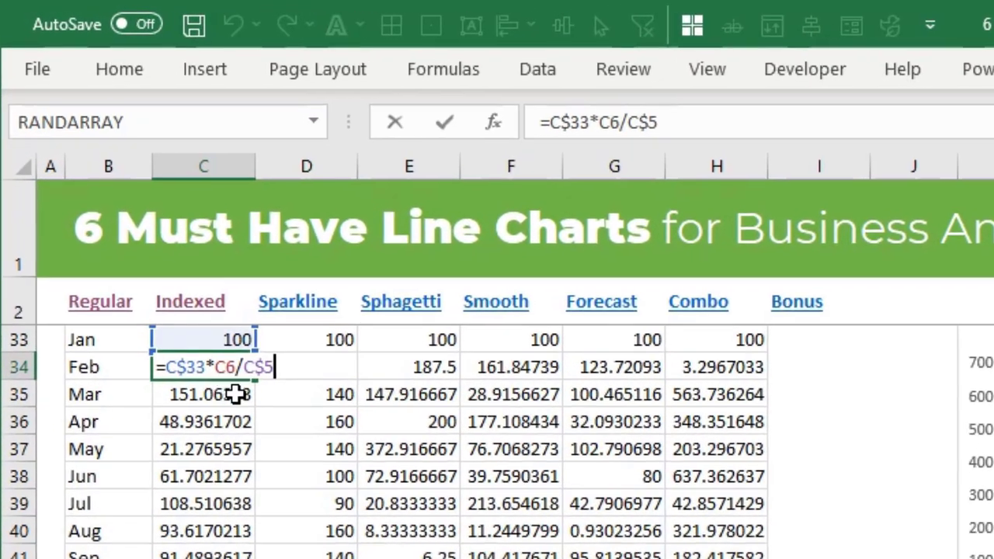
scroll(129, 212, up, 2)
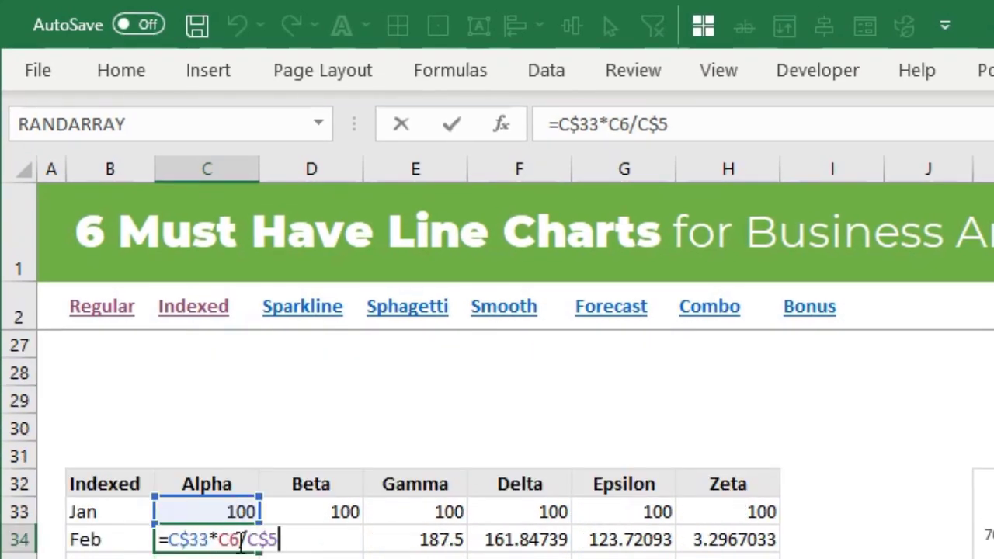
scroll(348, 535, up, 7)
scroll(344, 542, up, 1)
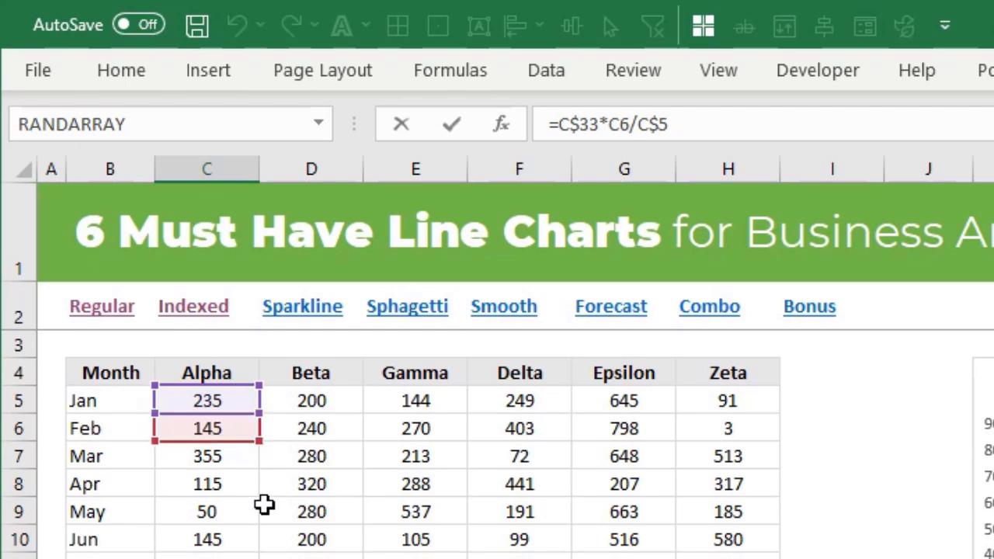
scroll(264, 504, down, 8)
key(ctrl+Return)
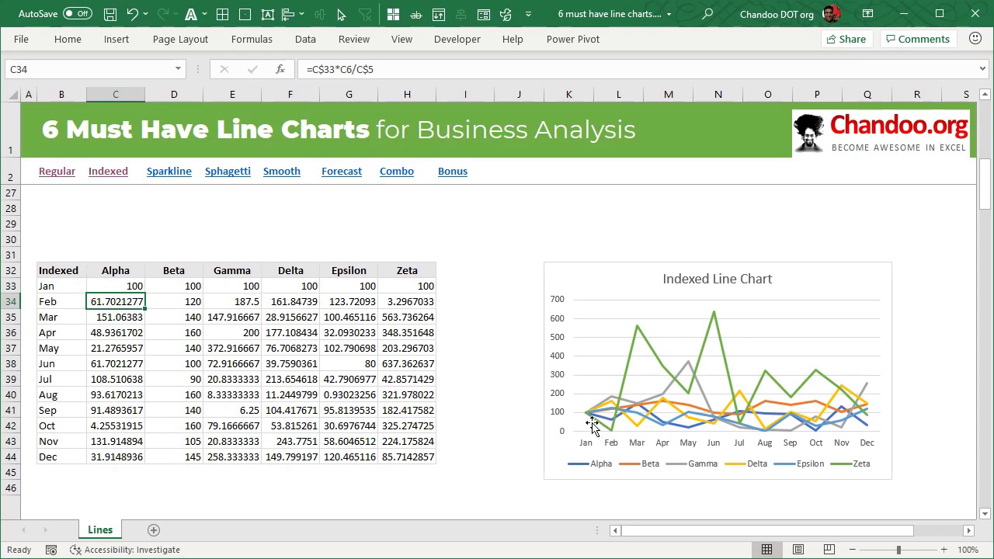
Review the indexed line chart, go to the Sparkline section and examine the sparklines in row 53.
mouse_move(586, 420)
scroll(905, 391, down, 4)
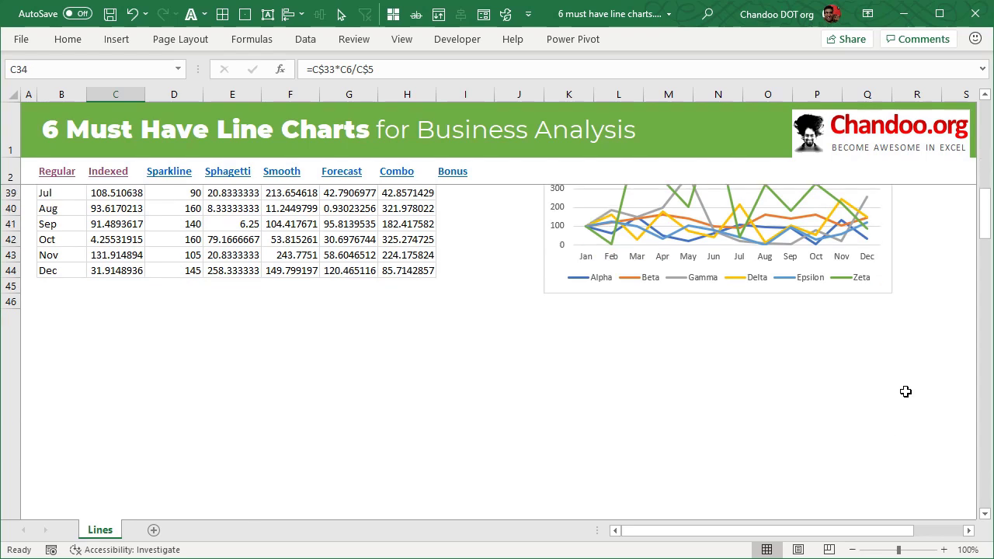
scroll(209, 191, up, 2)
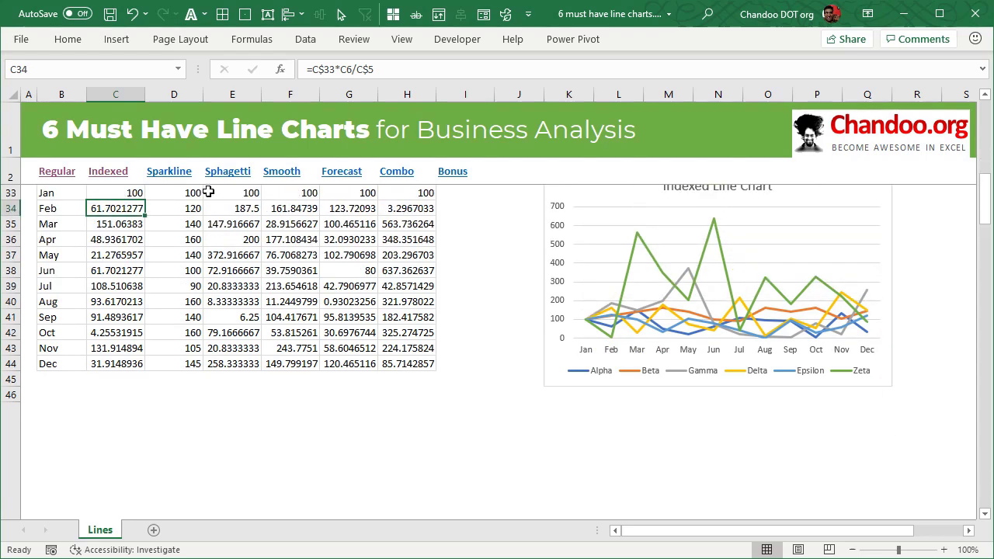
click(164, 172)
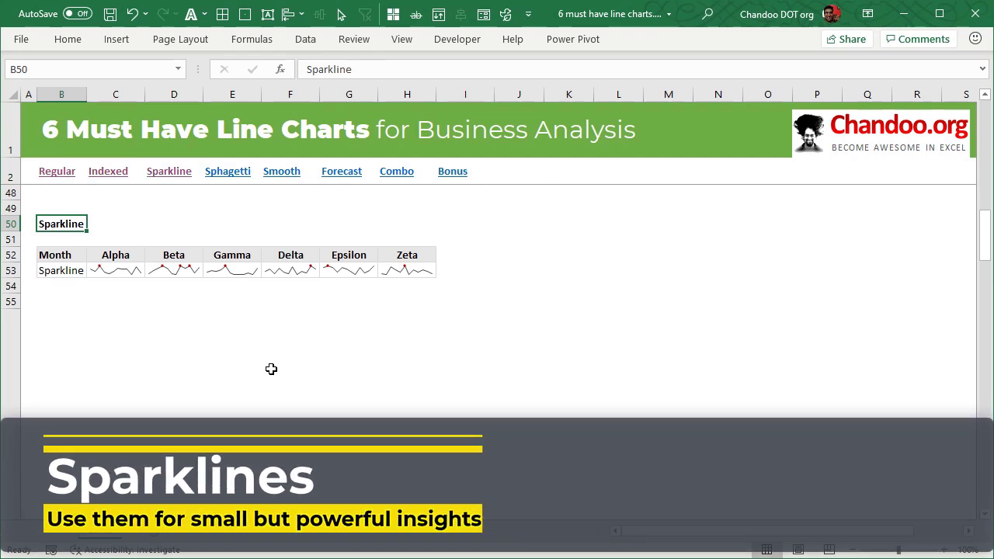
click(123, 271)
click(137, 333)
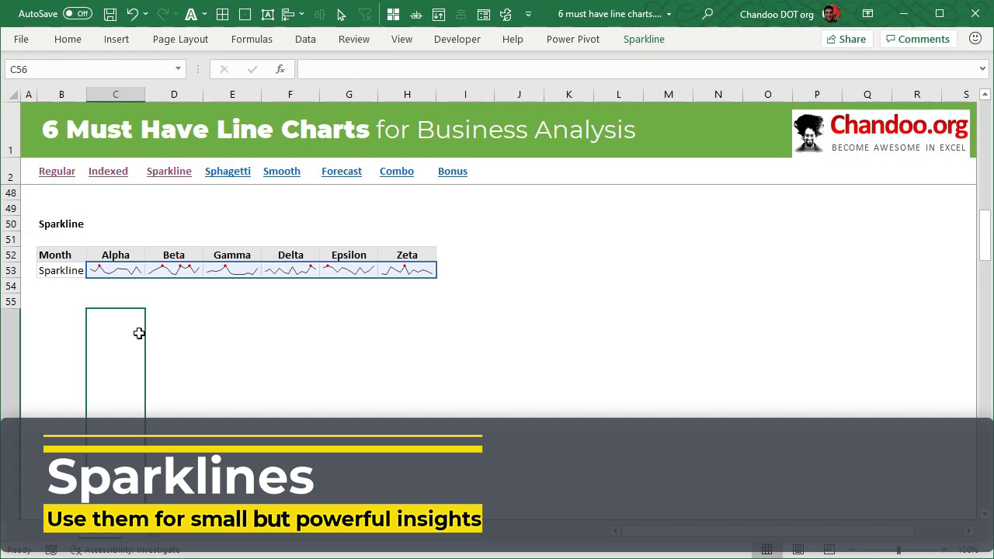
click(126, 275)
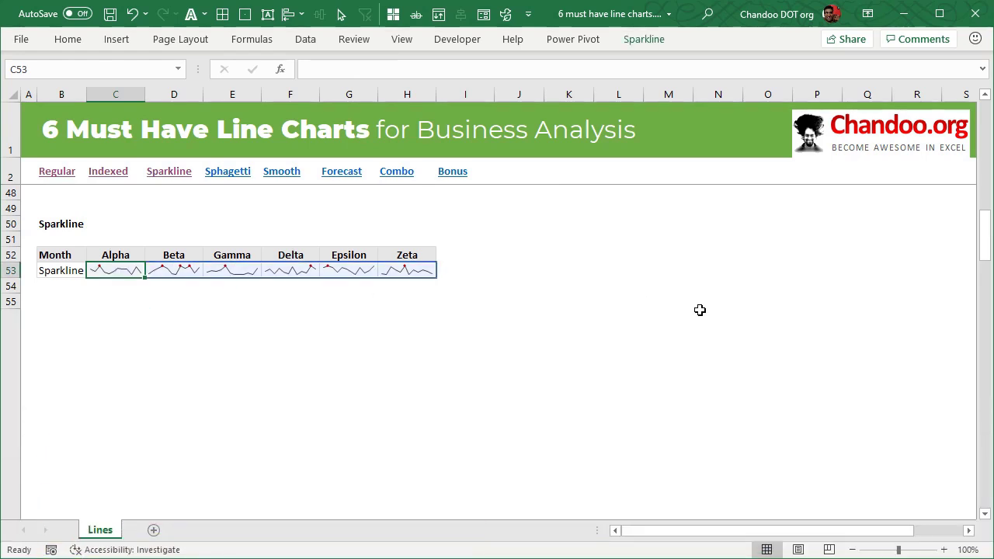
click(624, 267)
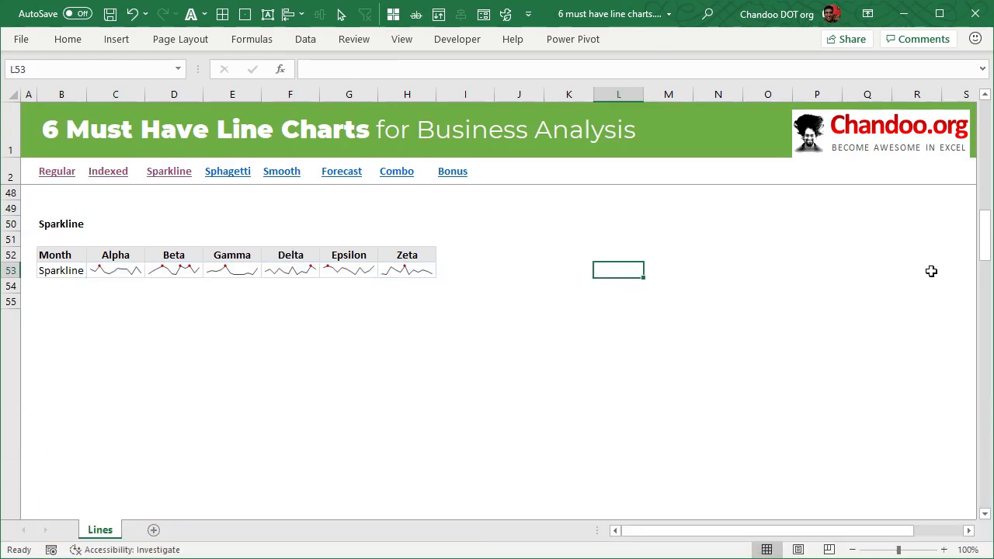
Insert line sparklines for the monthly data C5:H16 in the location range C20:H20.
scroll(830, 383, up, 15)
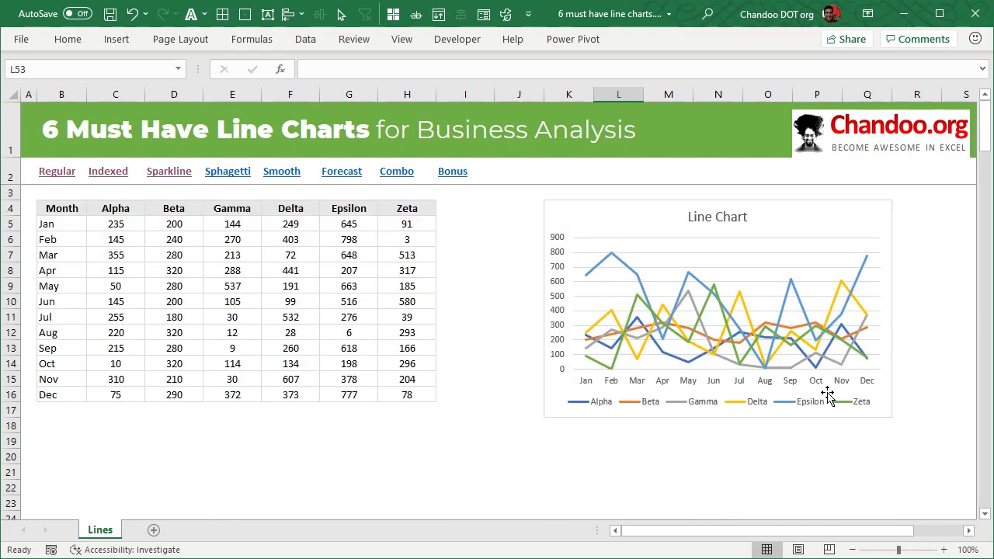
drag(109, 224, 406, 388)
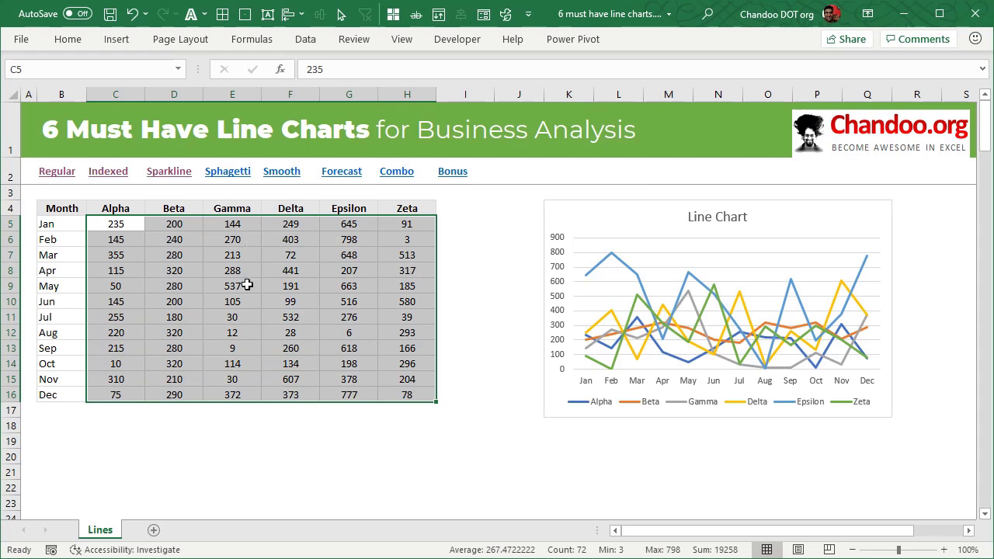
click(108, 40)
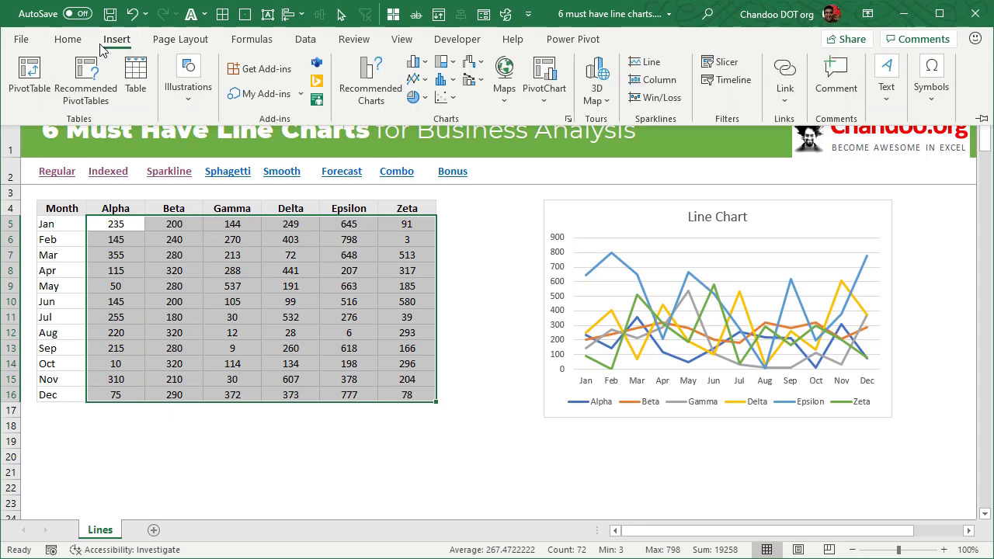
click(646, 62)
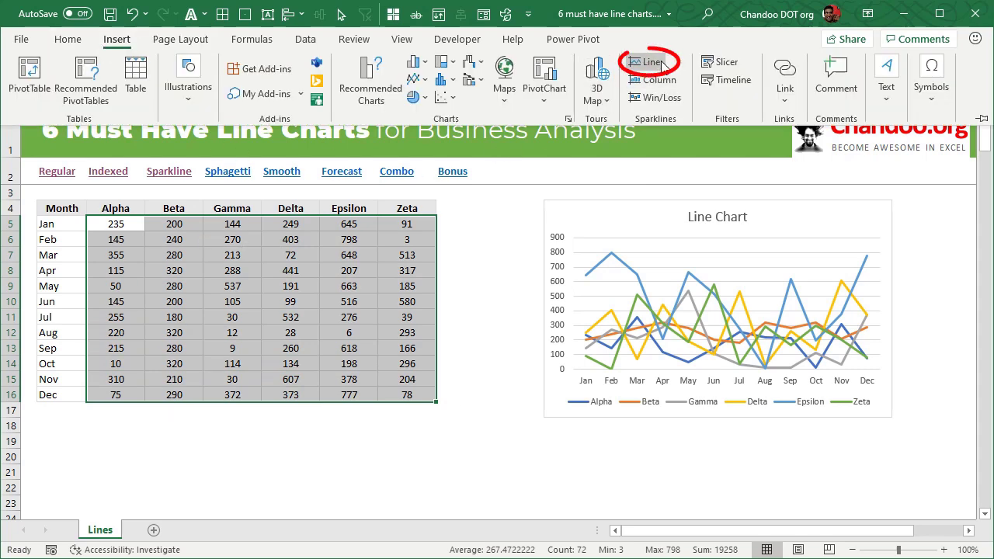
drag(119, 450, 415, 456)
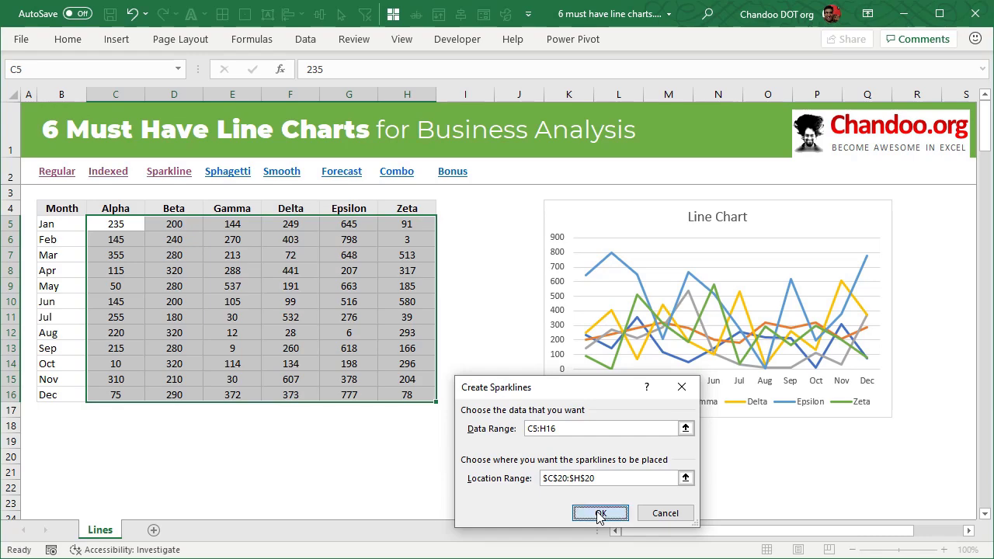
click(597, 512)
Mark the high point on the sparklines in C20:H20.
click(131, 495)
click(116, 457)
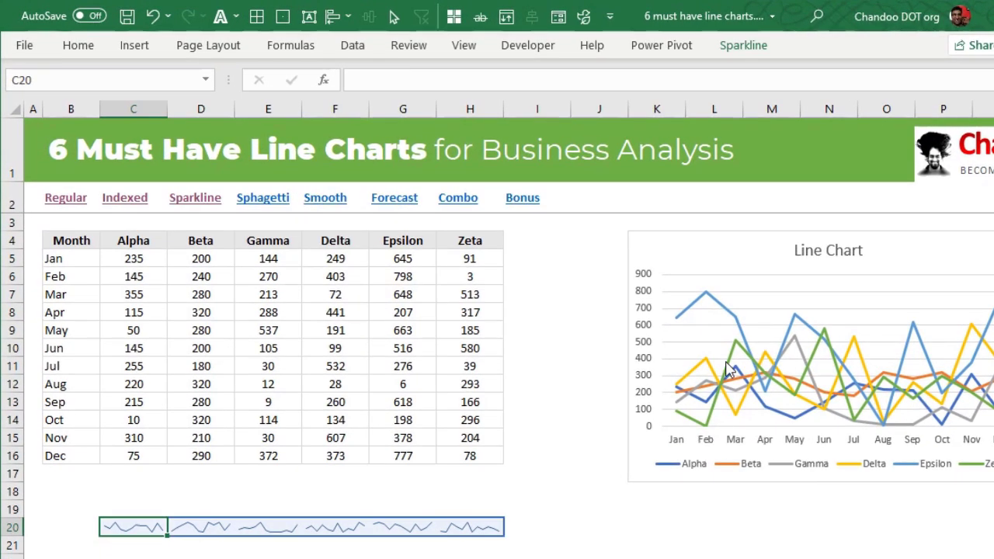
click(743, 45)
click(230, 78)
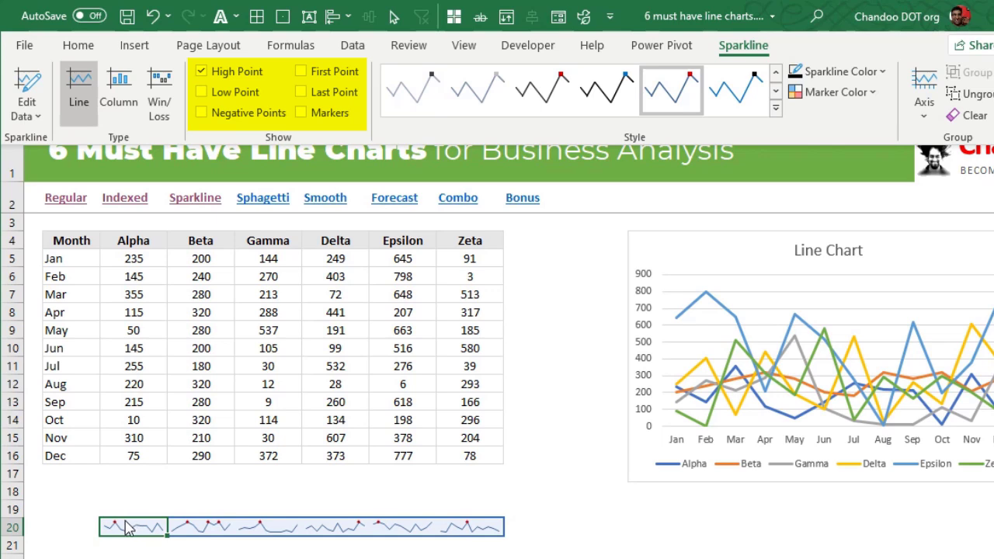
key(Escape)
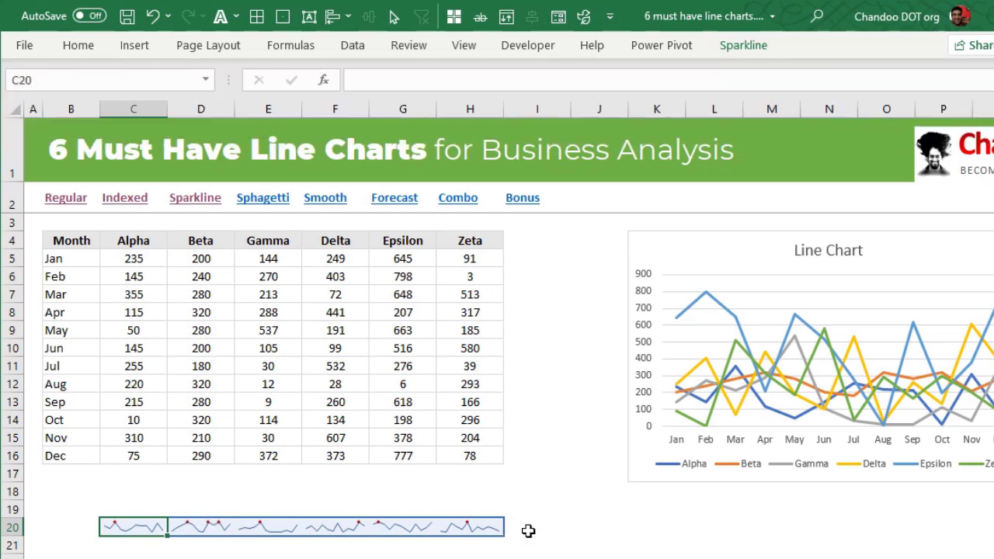
click(546, 524)
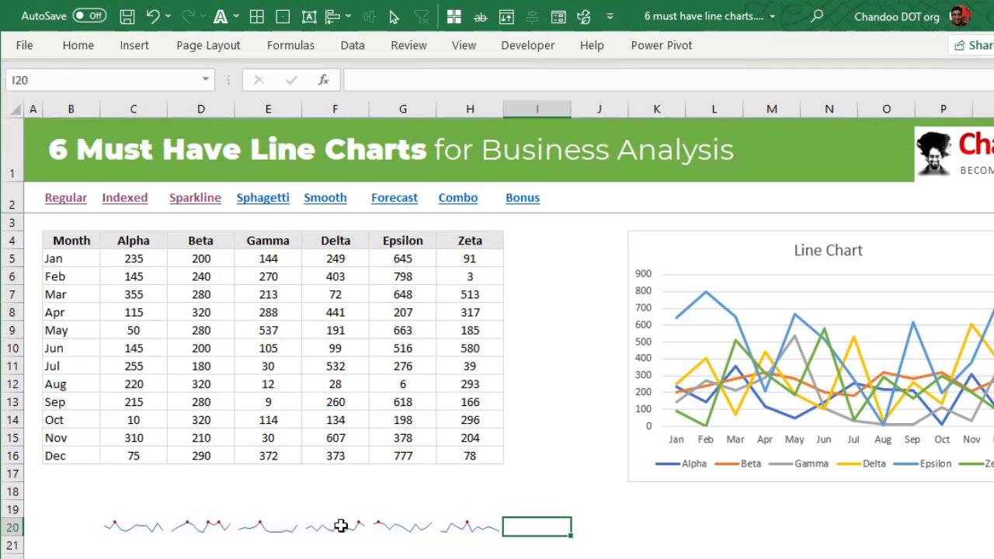
Widen the Alpha column to nearly three times its width to enlarge its sparkline, and select cell C20.
click(447, 524)
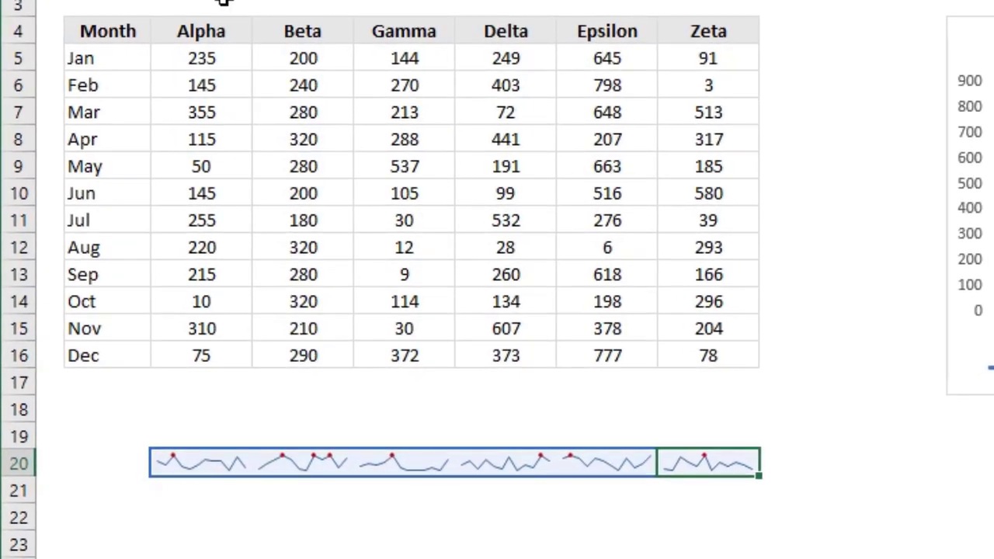
drag(251, 1, 441, 2)
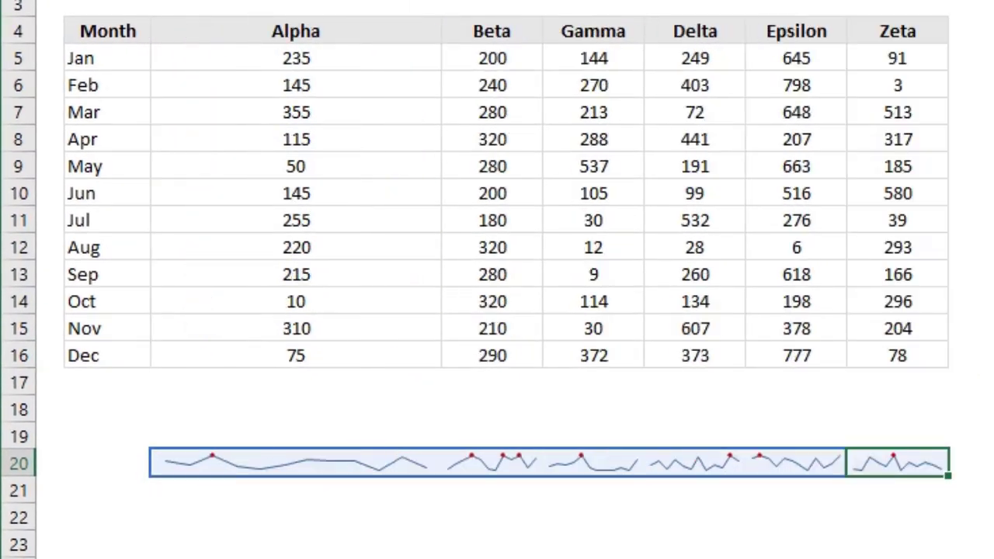
click(366, 466)
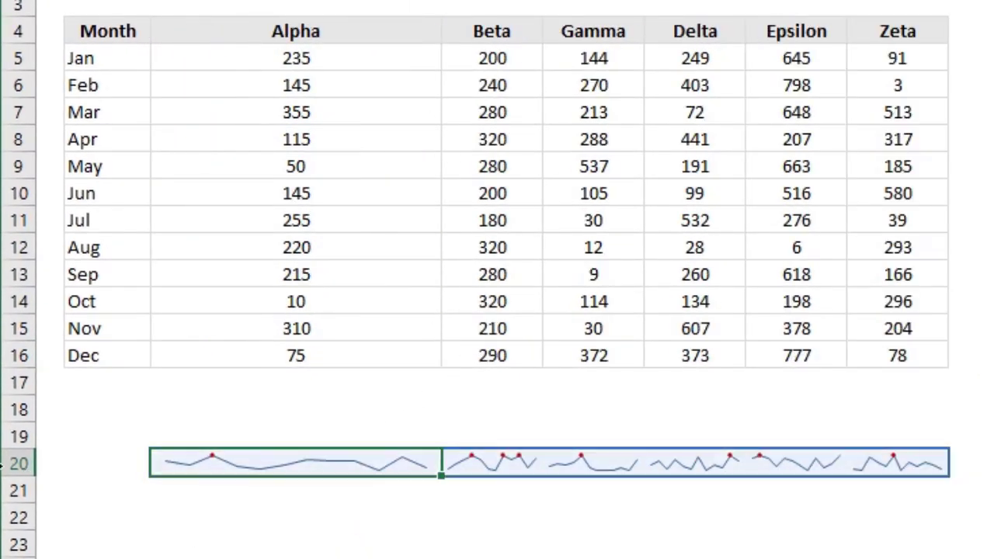
Make row 20 much taller to enlarge the sparklines, and undo the row height and Alpha column width changes.
drag(18, 464, 27, 362)
click(264, 226)
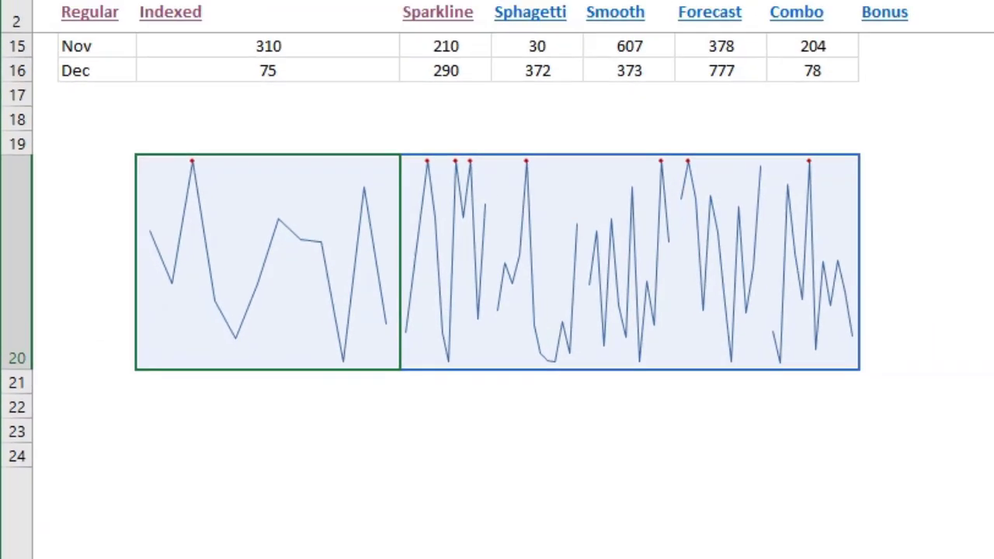
click(132, 13)
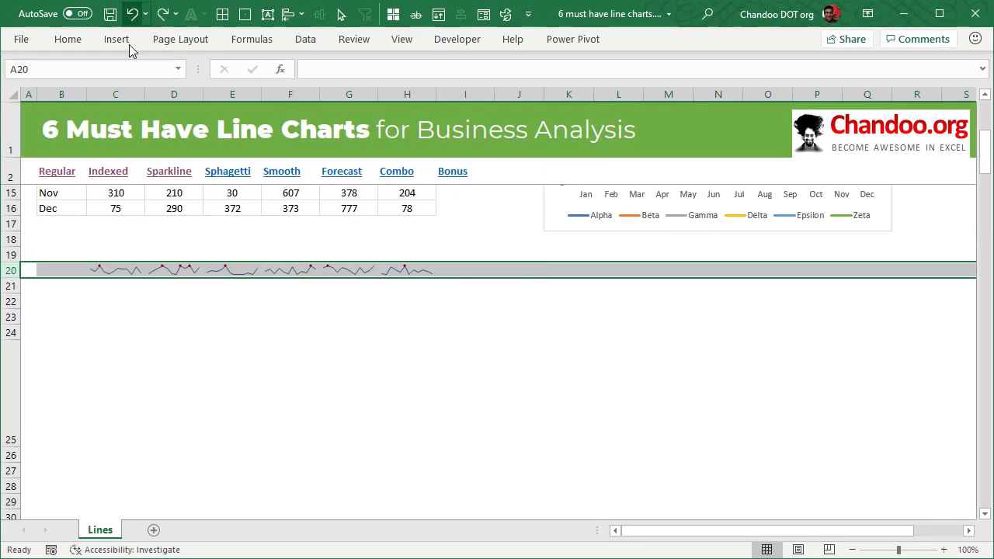
click(233, 317)
scroll(225, 311, down, 1)
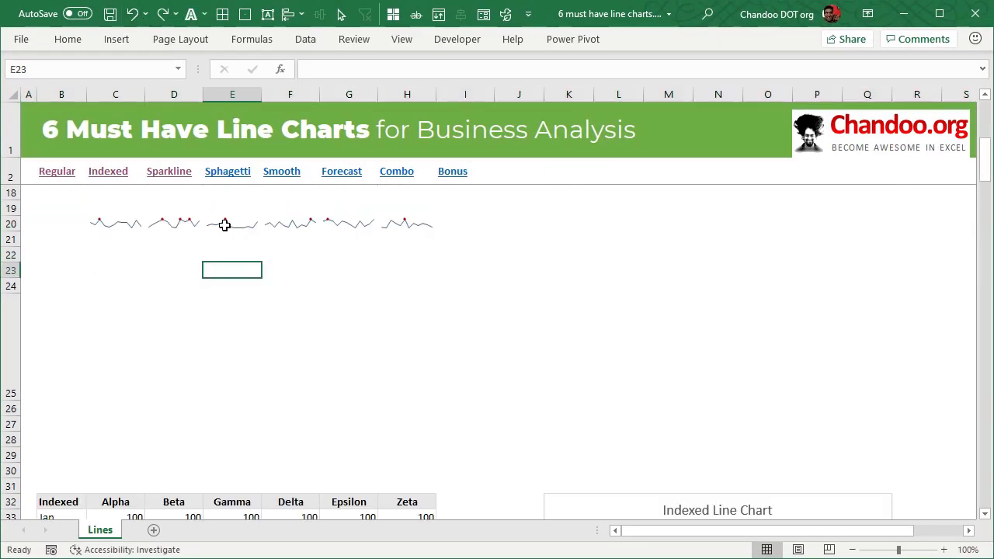
Go to the Sphagetti section and look over its data table and line chart.
click(228, 173)
scroll(752, 435, down, 1)
scroll(749, 443, up, 1)
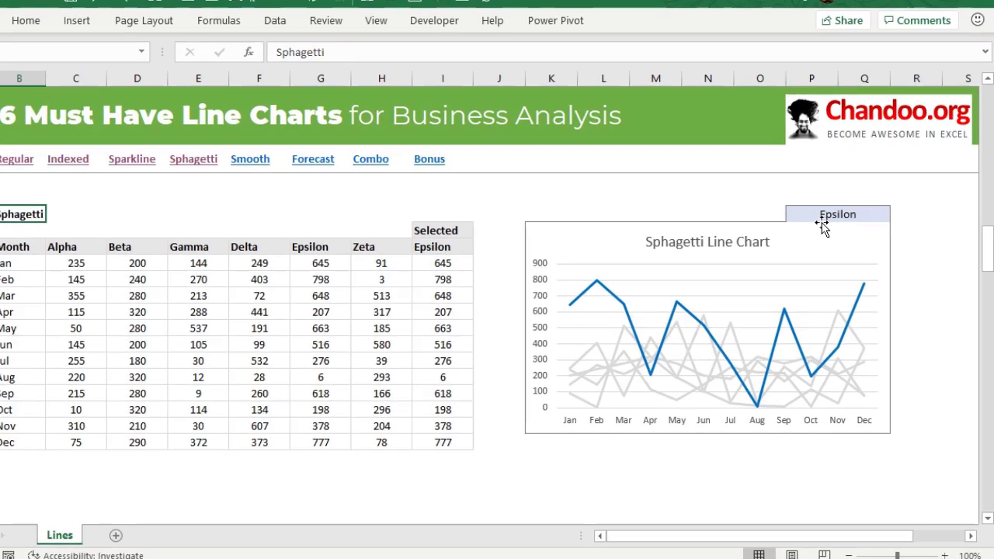
Highlight Alpha and, after it, Delta in the Sphagetti line chart using the series selector above the chart.
click(831, 223)
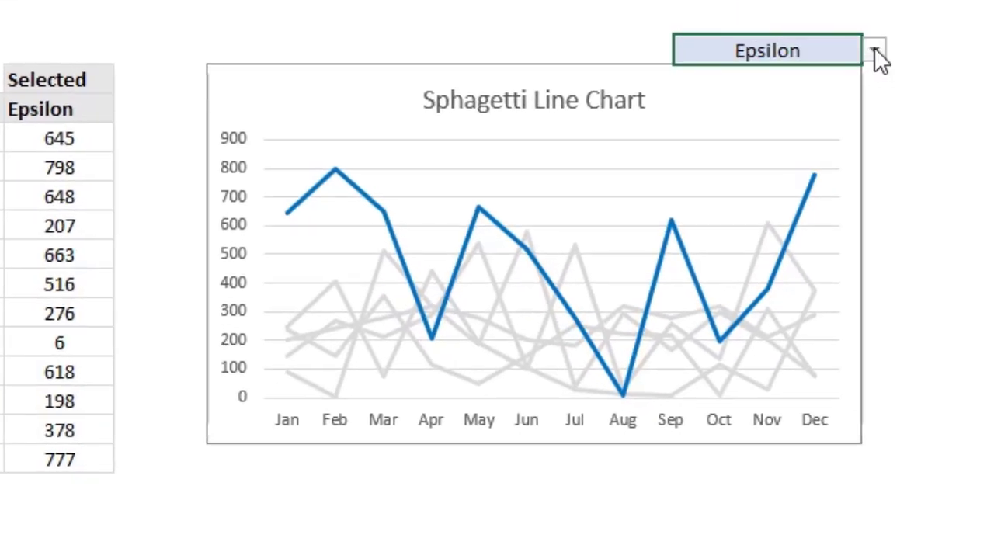
click(873, 50)
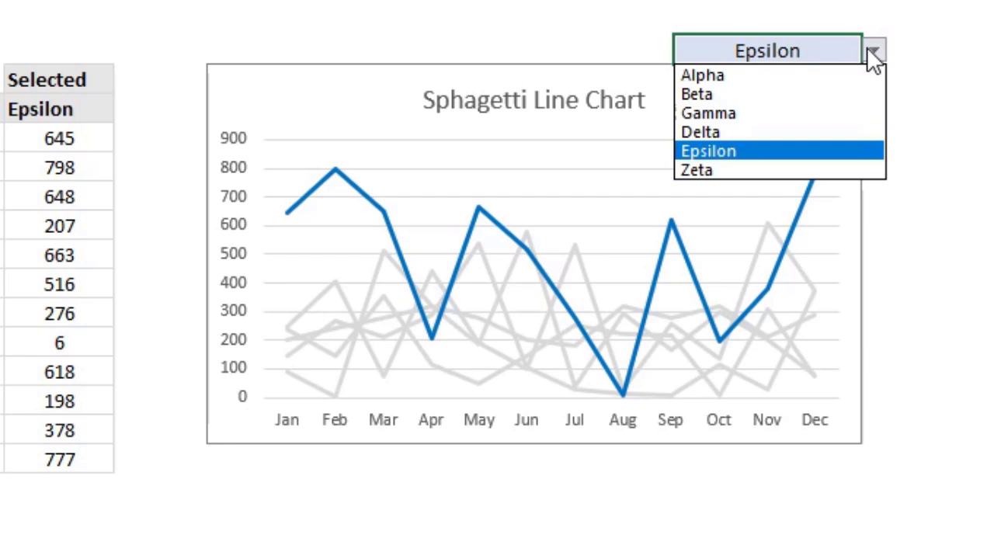
key(Down)
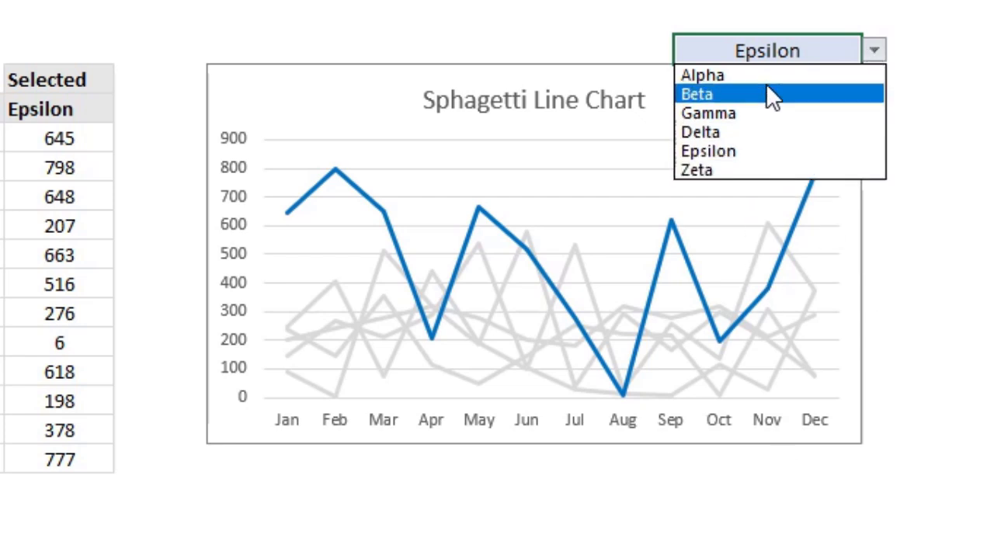
key(Escape)
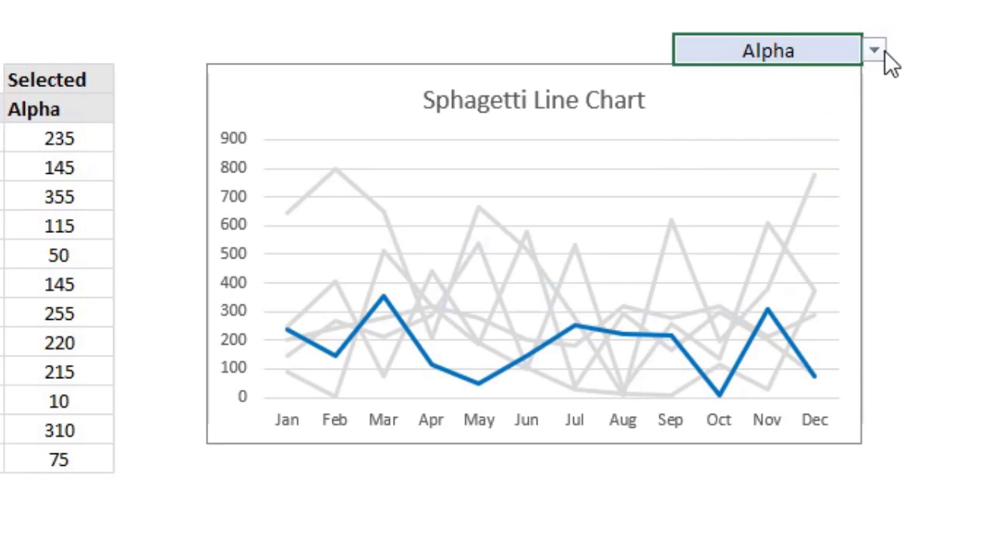
click(876, 53)
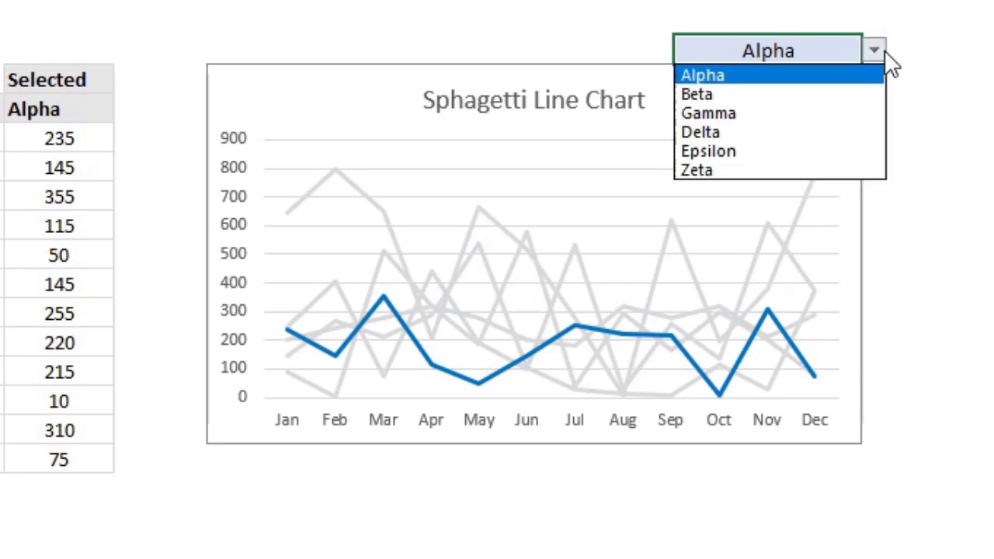
click(823, 134)
click(606, 497)
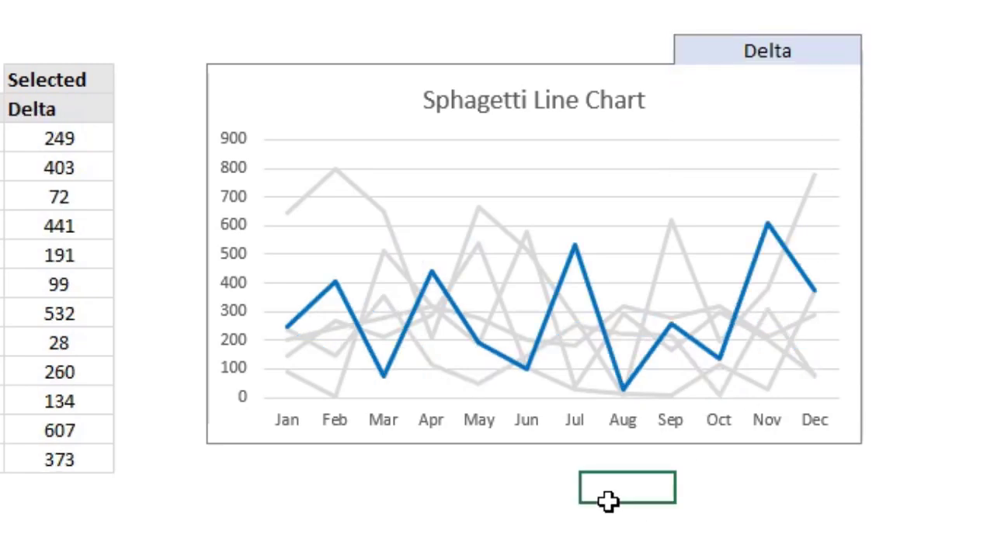
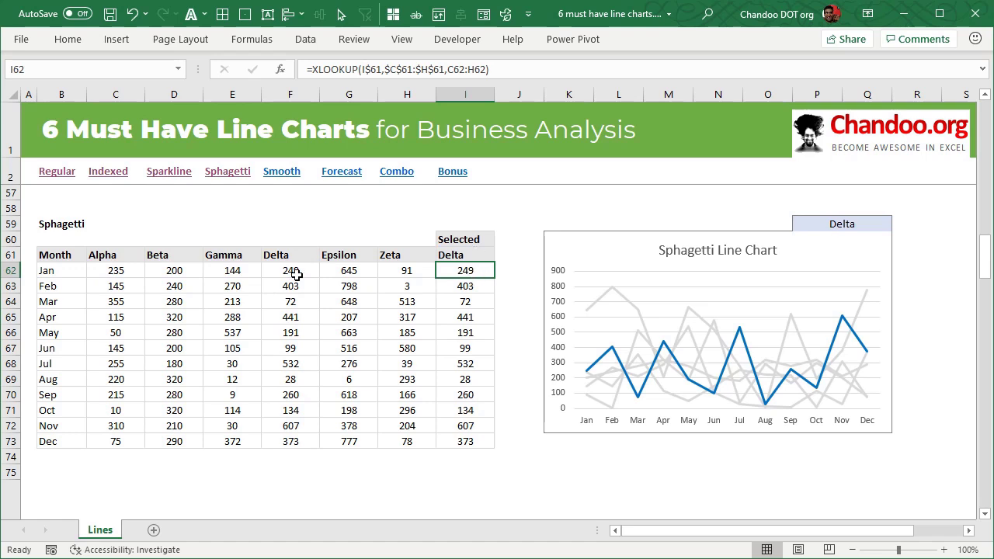
Insert a line chart from the monthly data in B61:H73.
drag(73, 252, 407, 439)
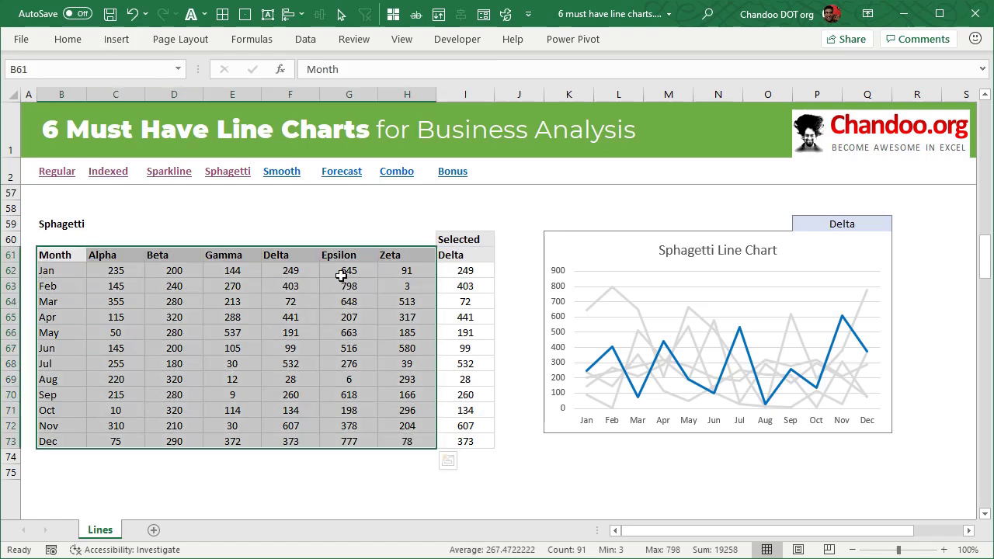
click(115, 39)
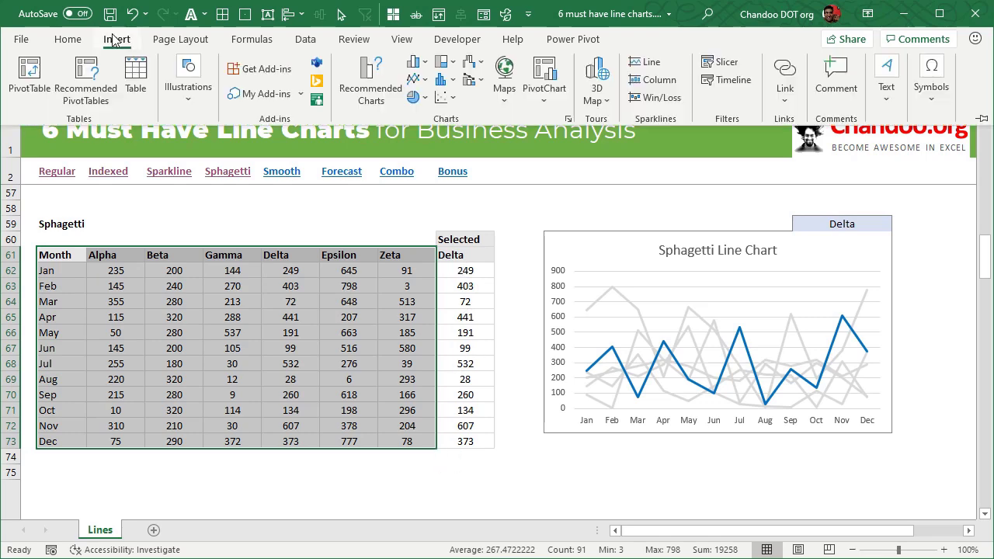
click(416, 61)
click(426, 134)
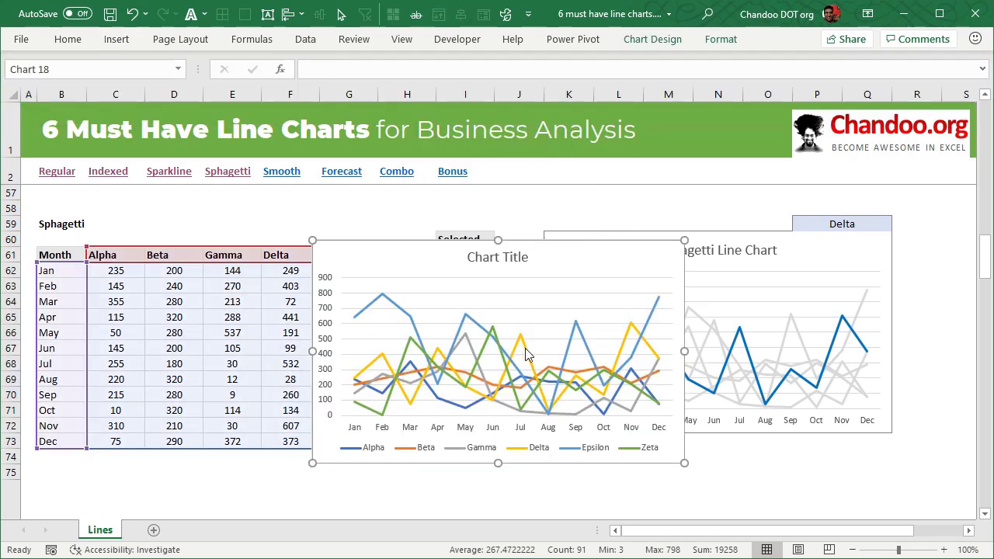
Change the Epsilon line in the new chart to a solid light grey.
click(395, 311)
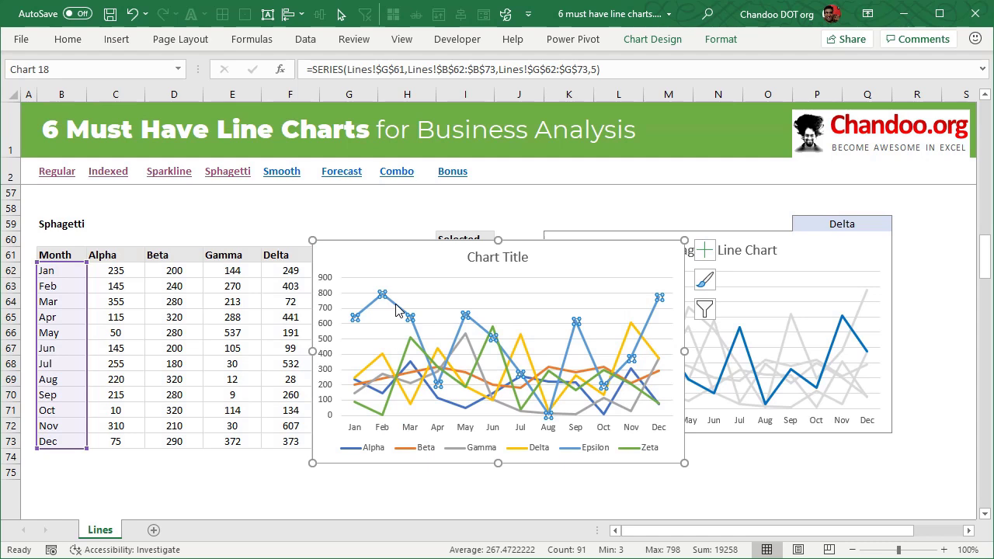
double_click(396, 309)
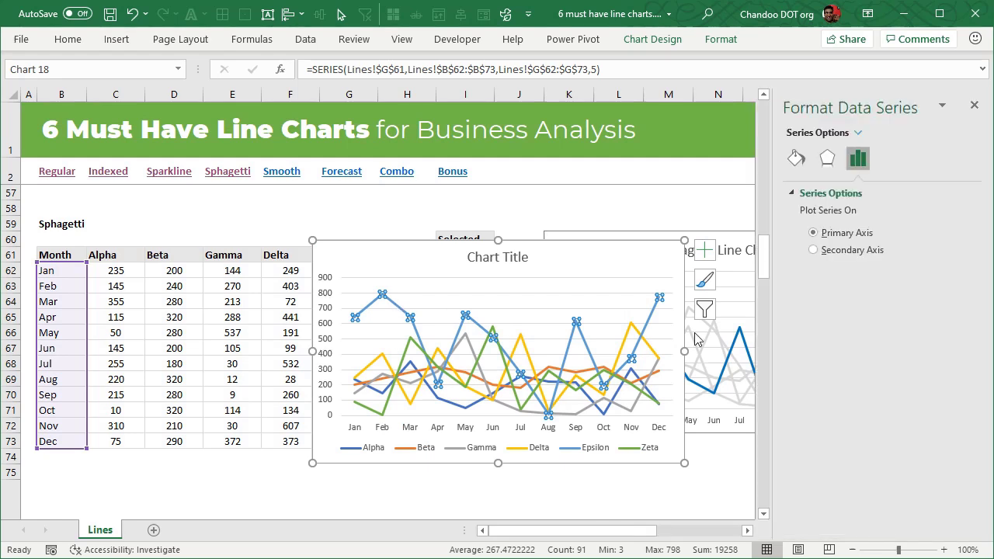
click(796, 158)
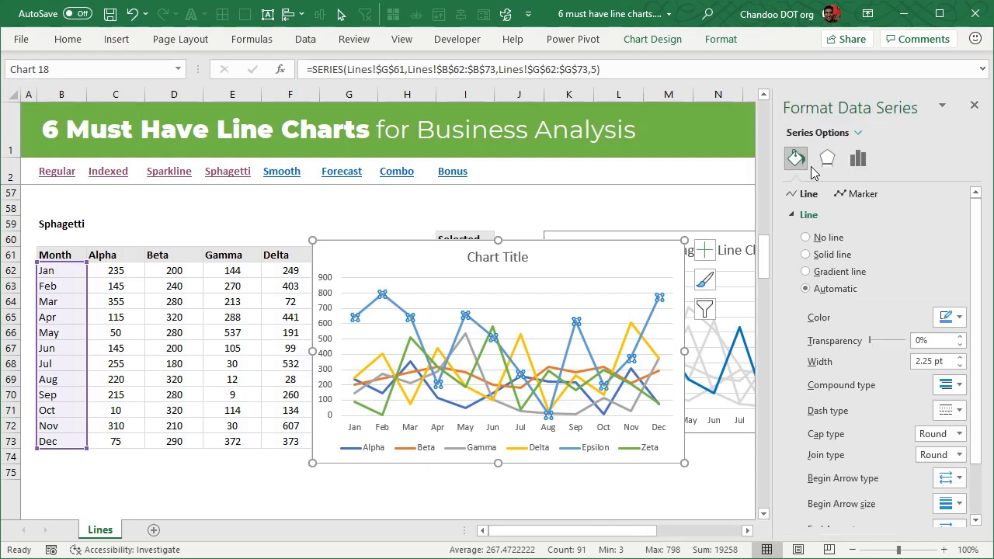
click(965, 319)
click(966, 384)
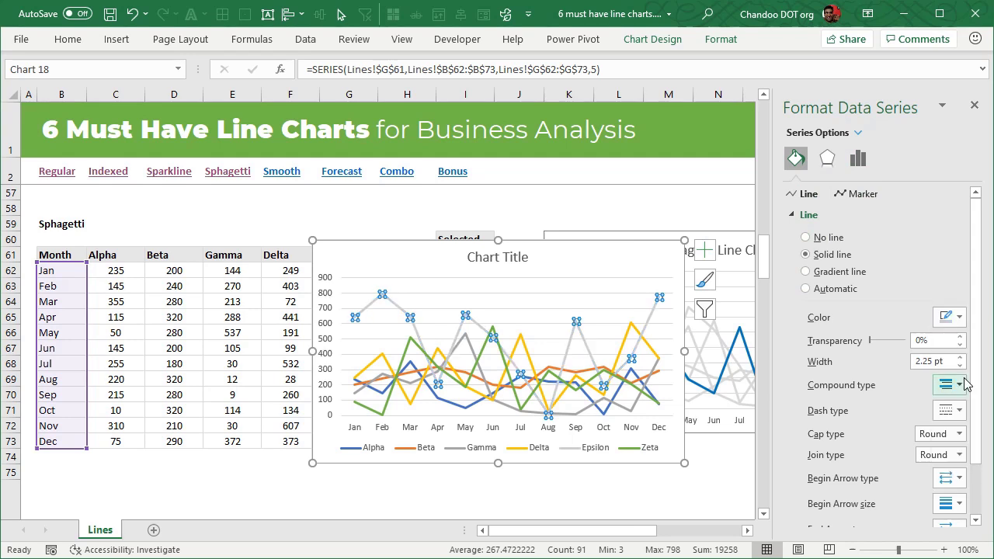
Repeat the light grey line color on the new chart's Zeta, Delta, Gamma, Beta and Alpha series.
click(418, 354)
key(F4)
click(444, 357)
key(F4)
click(470, 347)
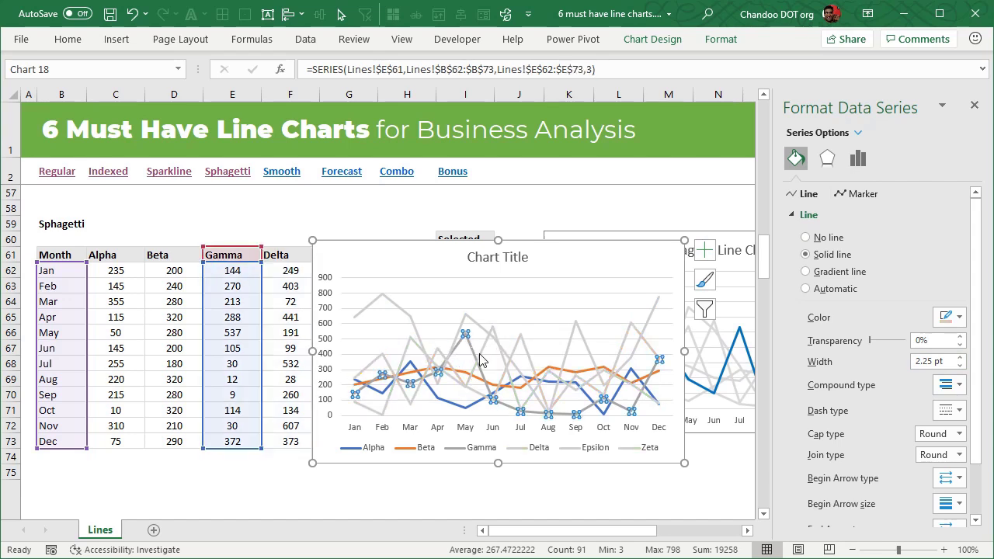
click(478, 383)
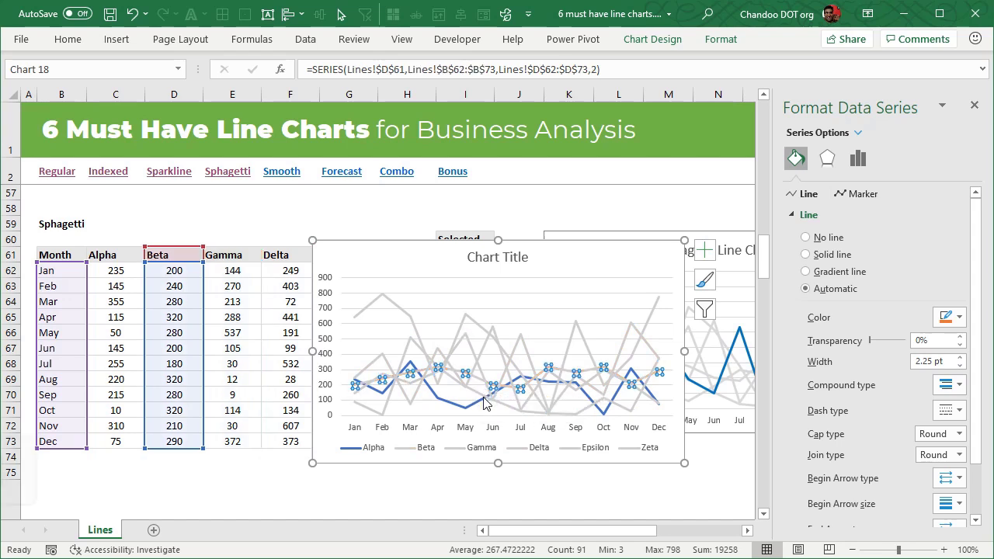
key(F4)
click(478, 409)
key(F4)
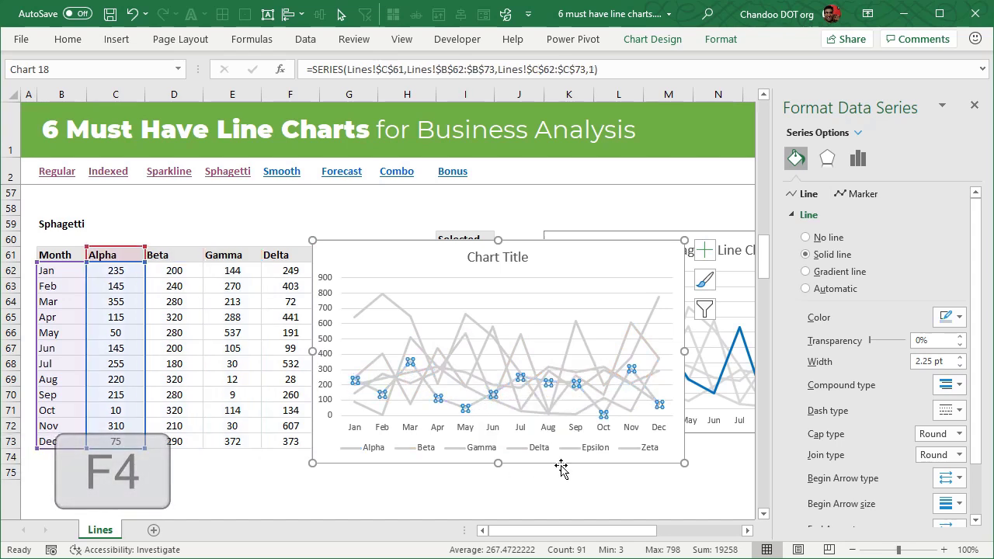
Move the new grey chart directly below the existing Sphagetti line chart.
click(616, 508)
drag(590, 533, 675, 532)
drag(300, 246, 524, 453)
scroll(637, 388, down, 3)
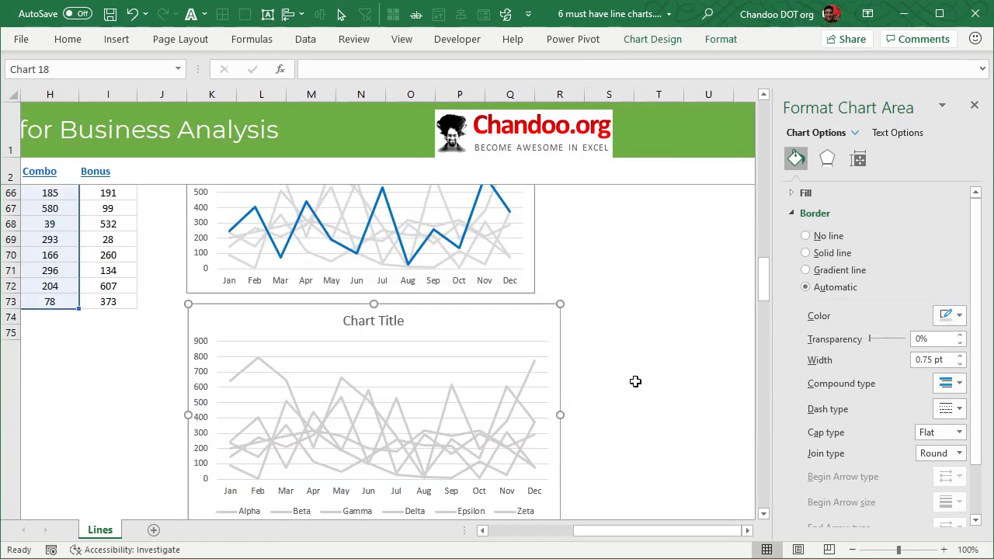
Copy the Selected column's data I61:I73 and paste it into the new grey chart as an additional series.
scroll(632, 378, up, 3)
drag(117, 260, 104, 441)
key(ctrl+c)
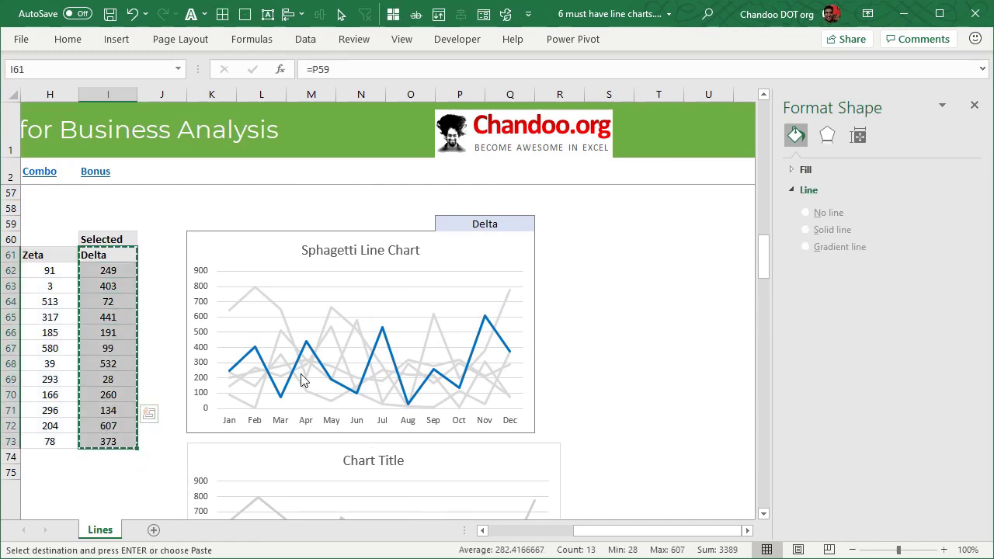
scroll(302, 378, down, 3)
scroll(146, 311, up, 3)
scroll(138, 303, up, 1)
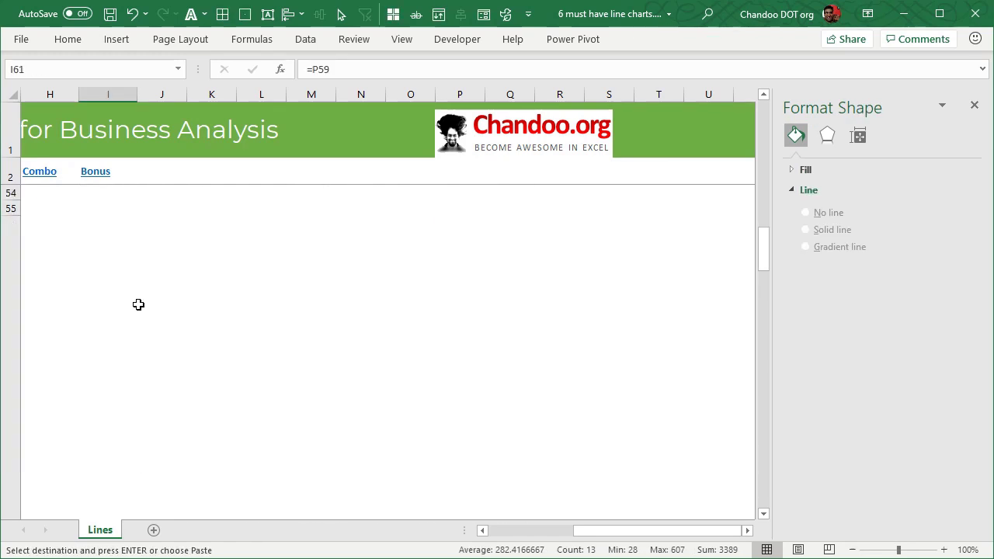
scroll(138, 305, down, 1)
scroll(211, 389, down, 2)
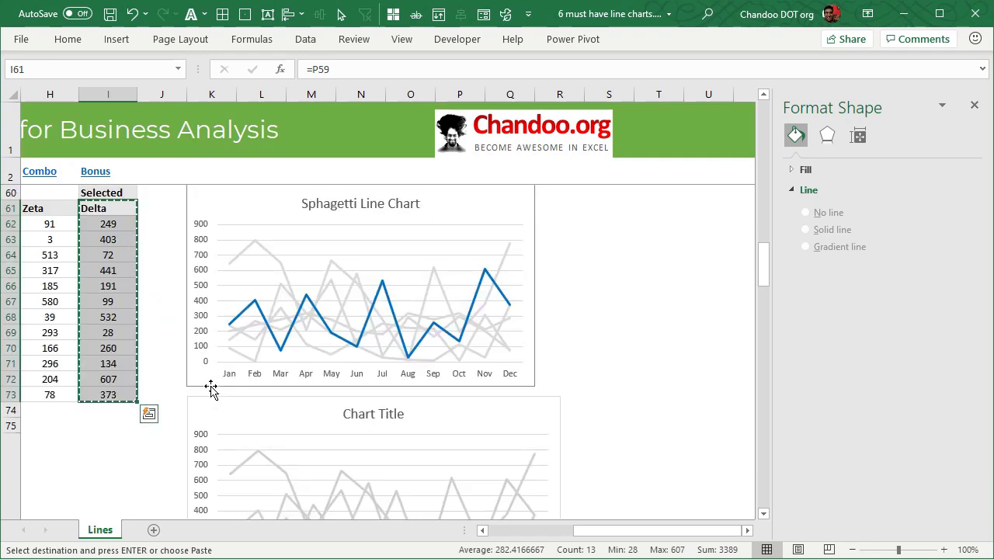
click(223, 362)
key(ctrl+v)
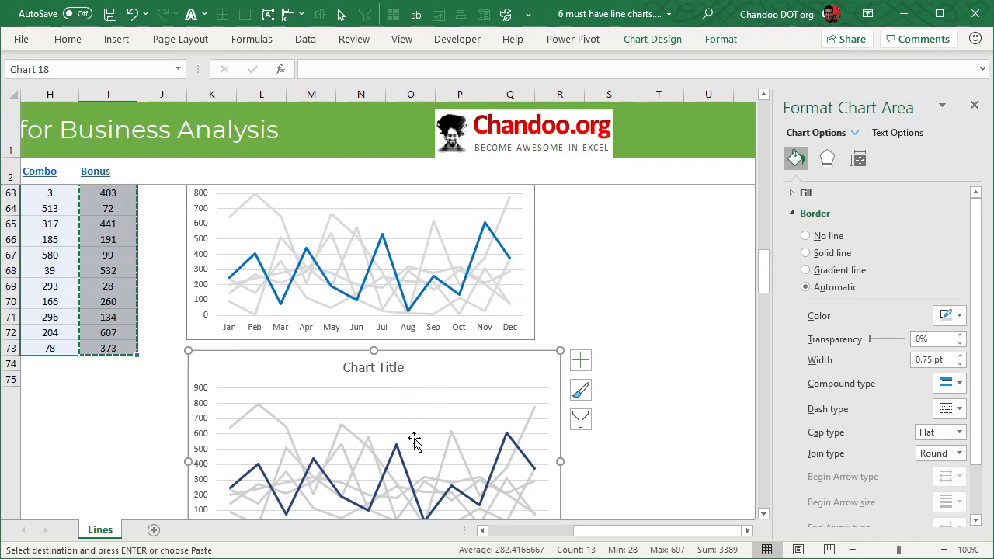
Recolor the added Delta line in the new chart with the blue theme color and check the whole chart.
click(406, 462)
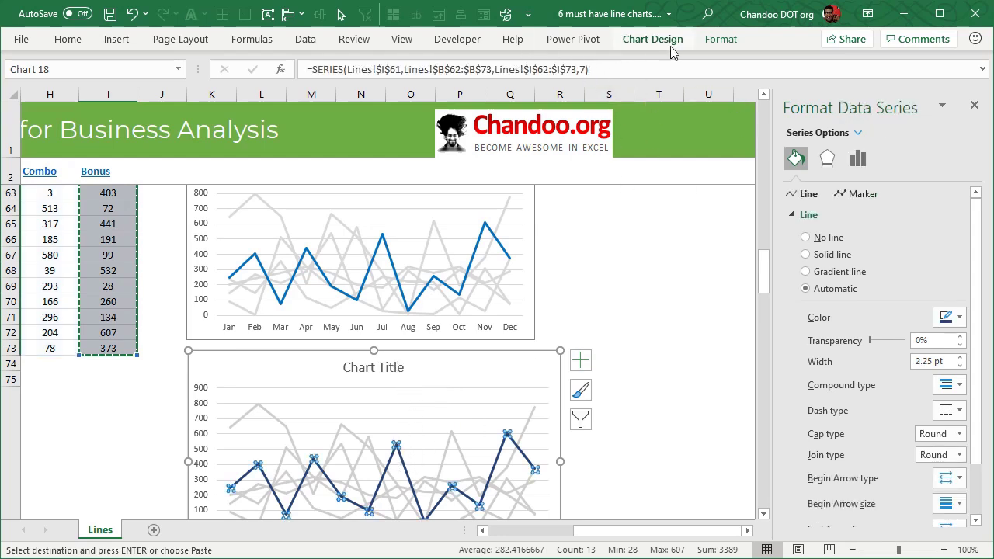
click(720, 39)
click(441, 80)
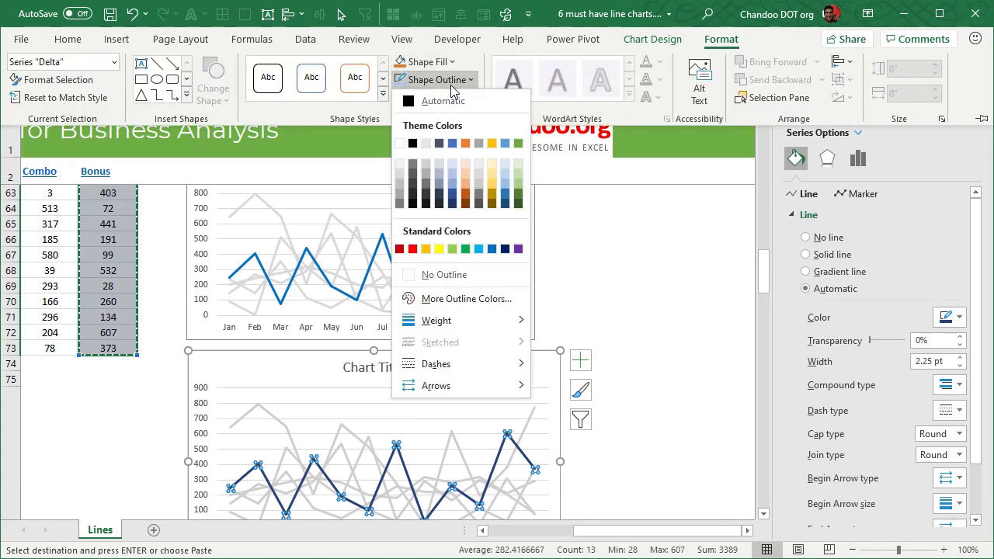
click(455, 148)
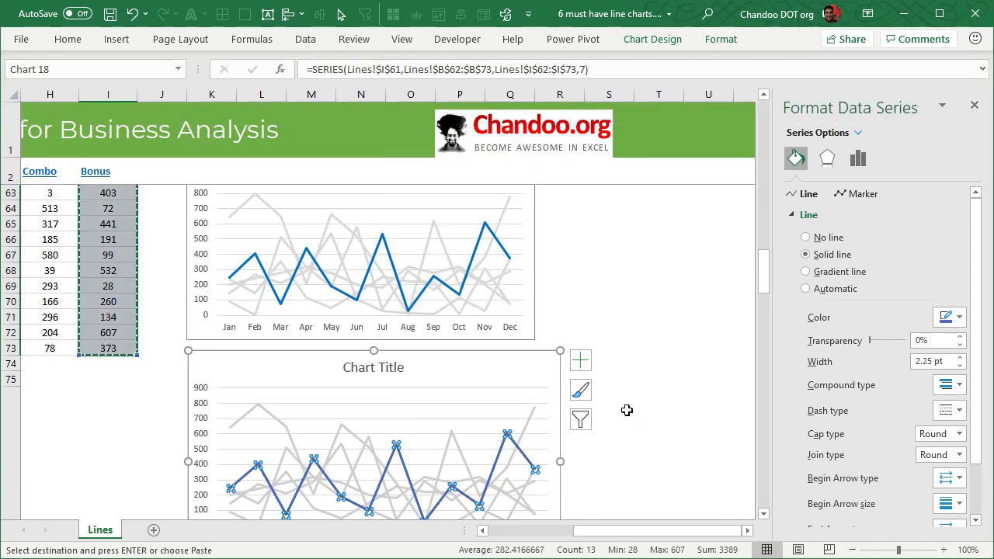
click(638, 399)
scroll(615, 404, down, 1)
scroll(615, 403, up, 1)
scroll(614, 405, down, 2)
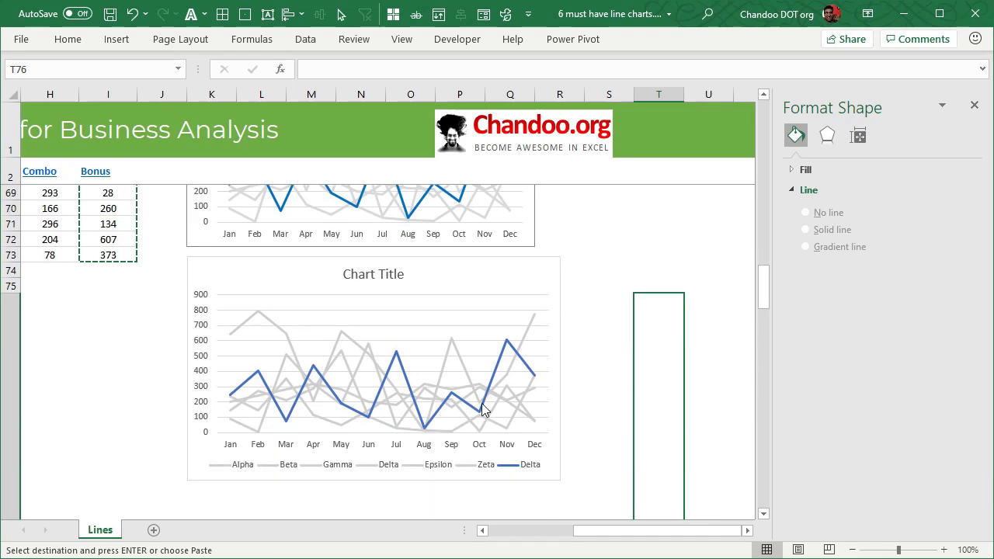
Set the highlighted series in cell P59 to Epsilon.
scroll(509, 395, up, 4)
click(535, 225)
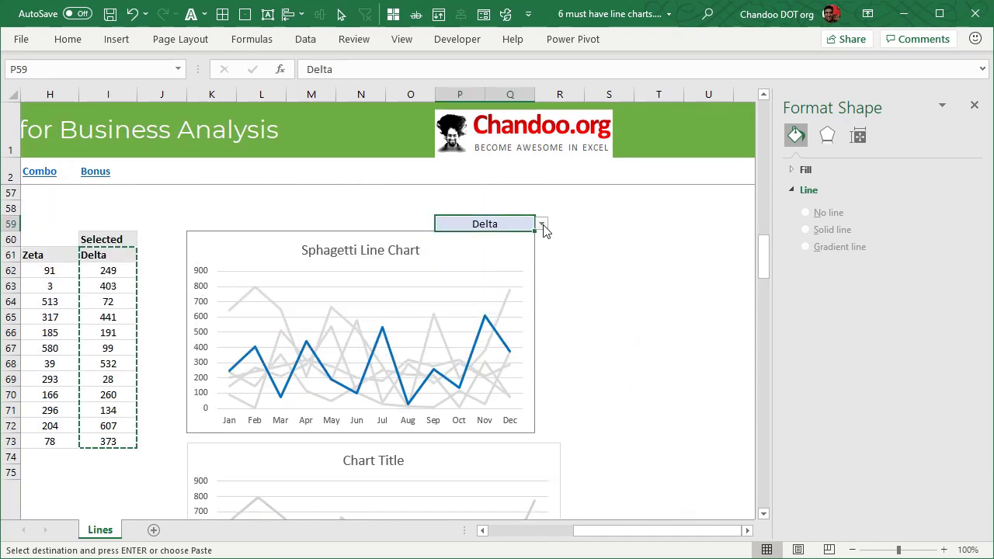
click(542, 224)
click(530, 277)
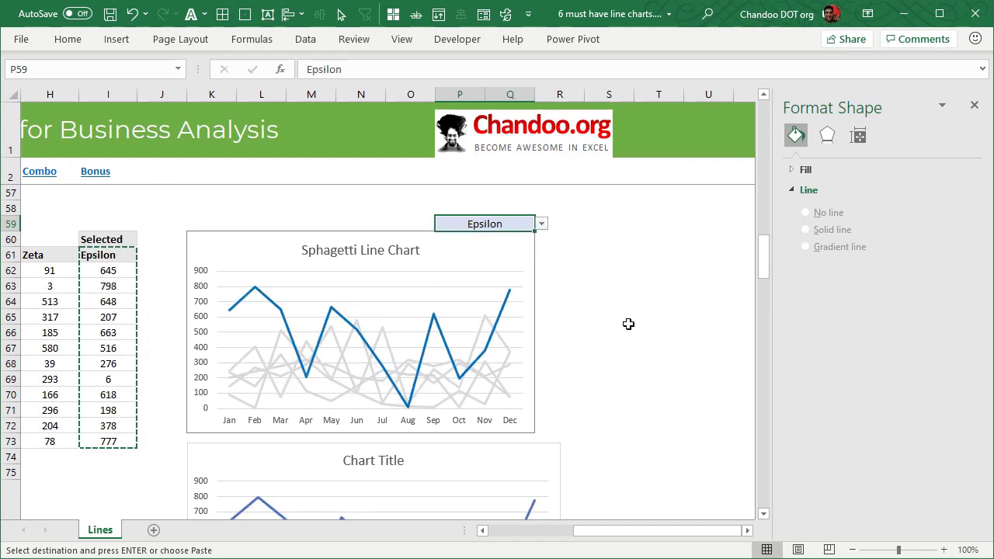
Check the highlighted line in the new chart and delete that chart from below the Sphagetti line chart.
scroll(626, 328, down, 1)
scroll(626, 328, down, 1)
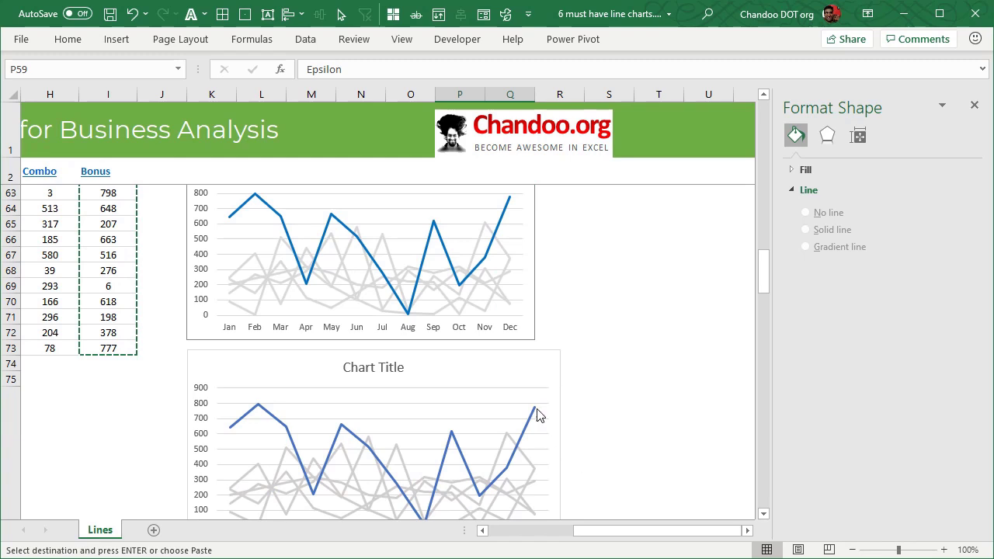
click(532, 375)
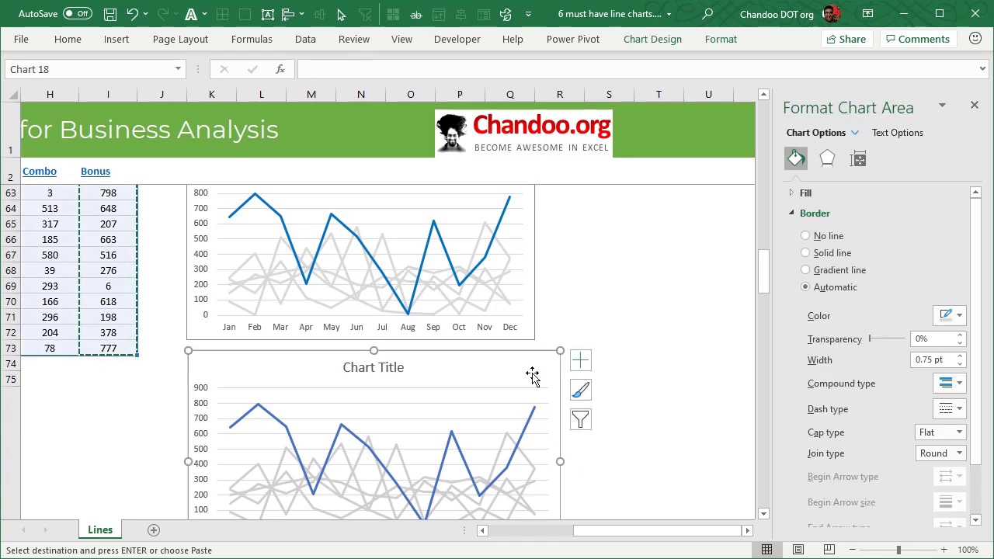
key(Delete)
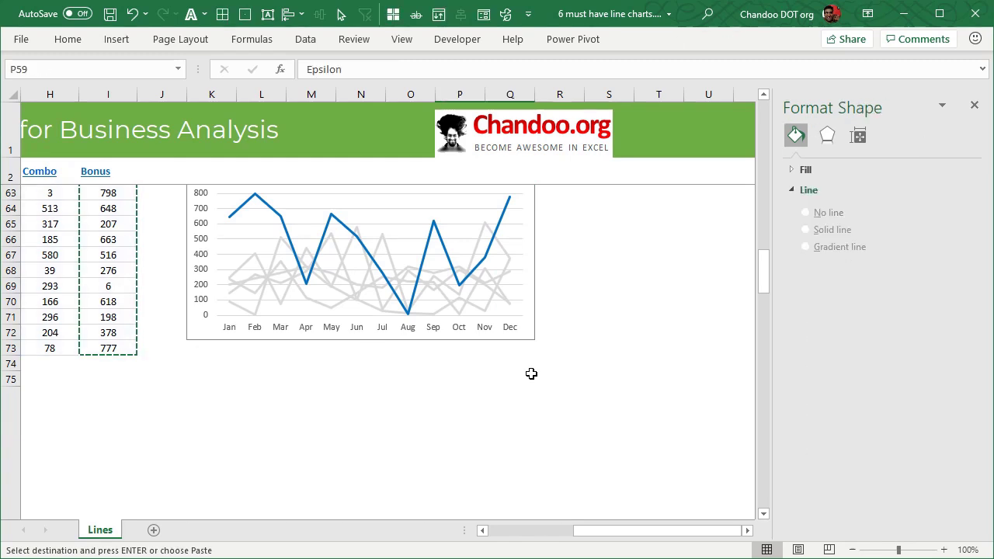
Close the formatting pane and bring the Sphagetti data table and its chart back into full view.
click(530, 534)
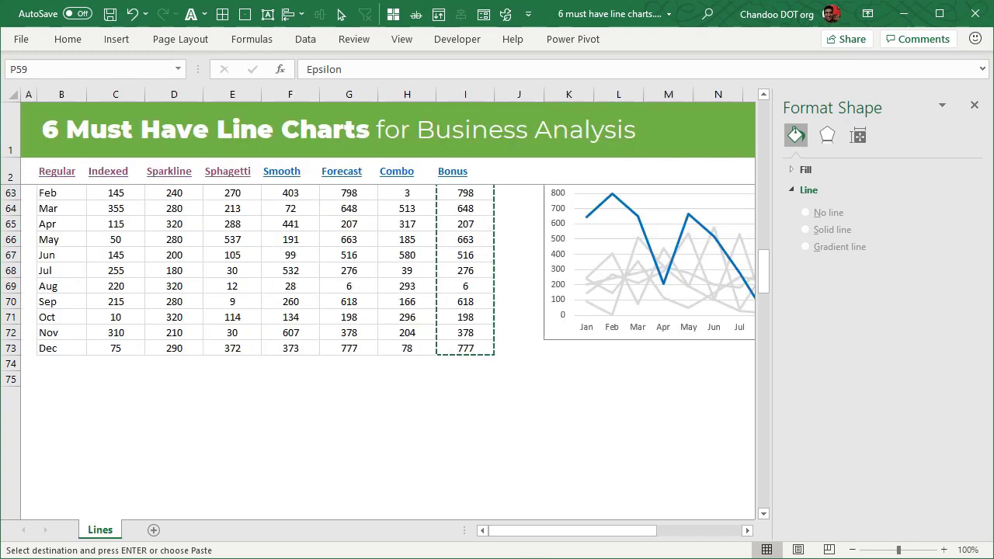
click(975, 107)
scroll(864, 428, up, 2)
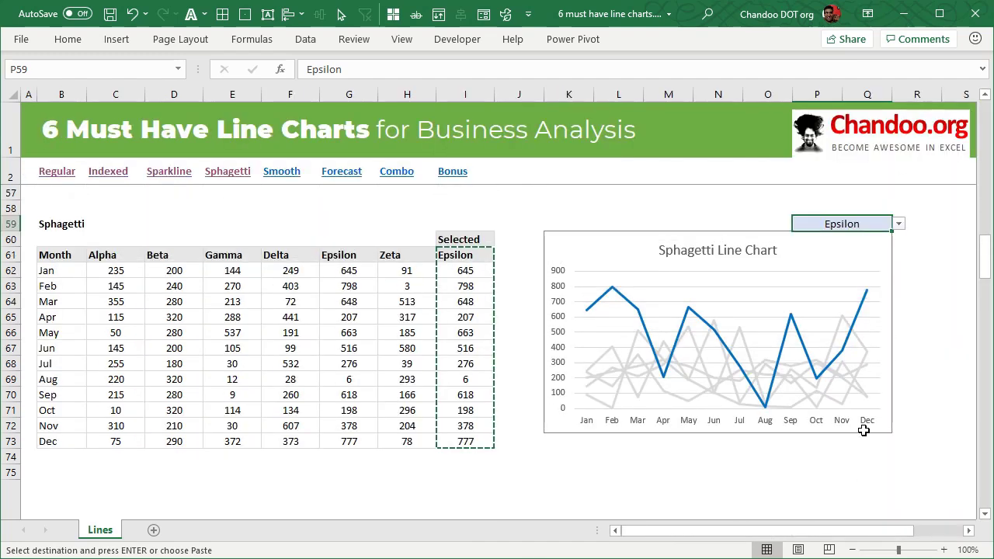
scroll(864, 432, up, 1)
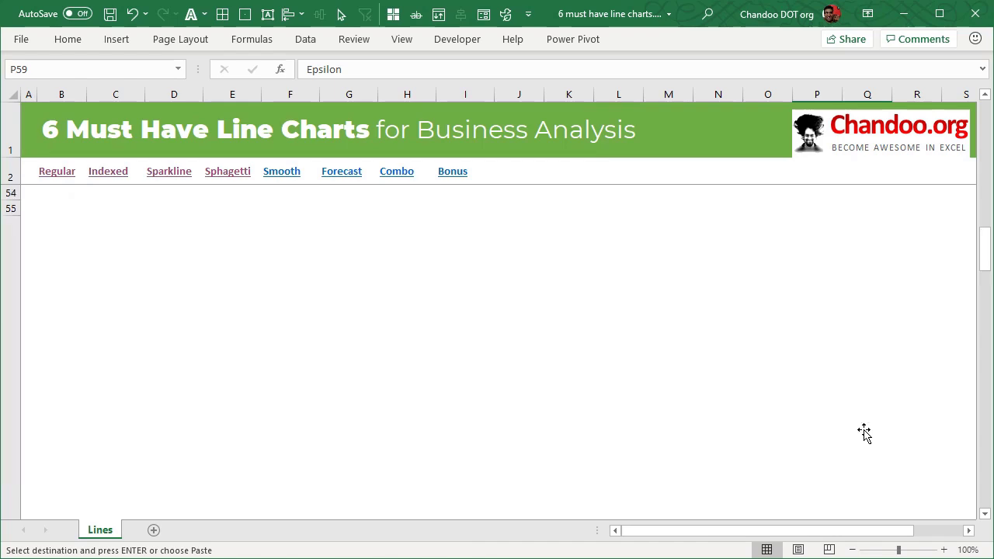
scroll(768, 472, down, 1)
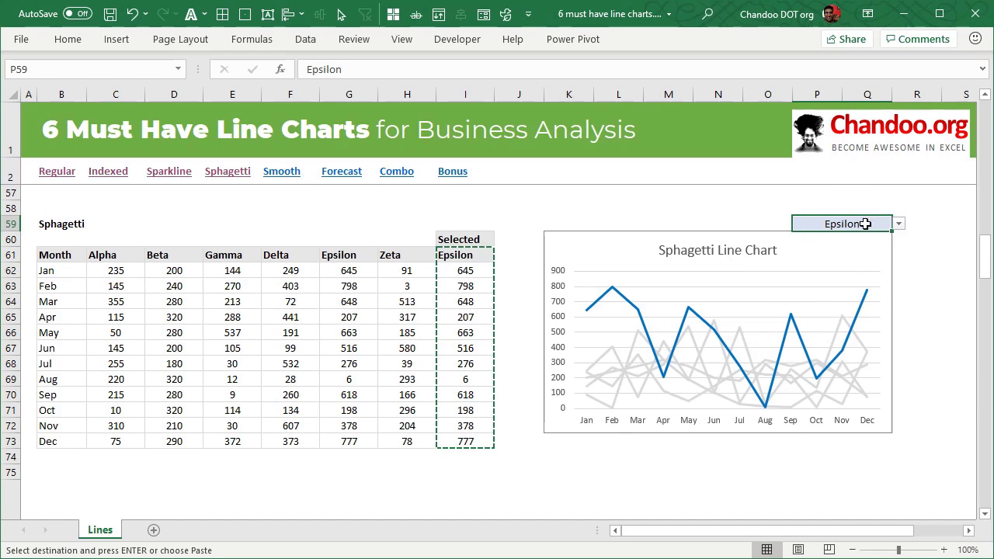
Look over the available form controls, such as the combo box, for use as a series selector.
click(458, 39)
click(338, 78)
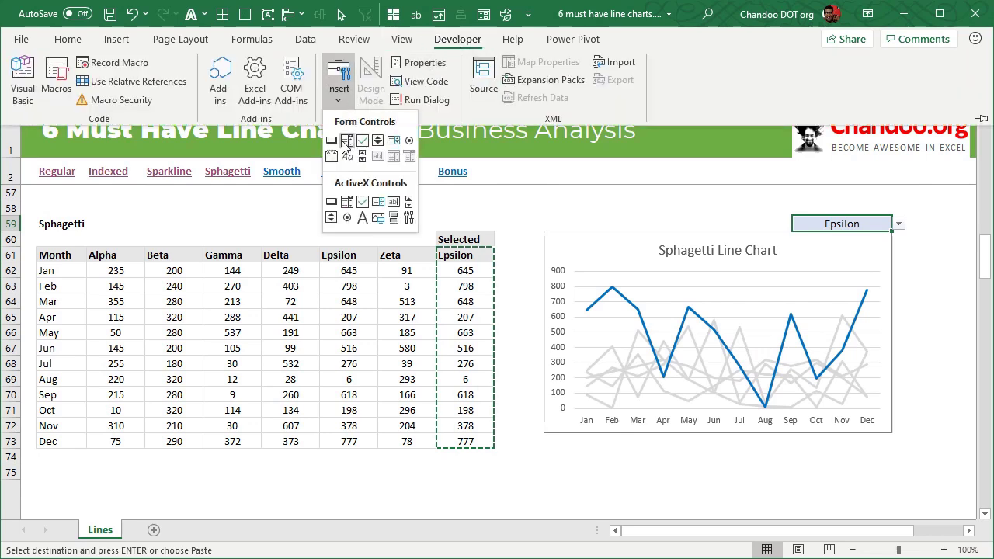
key(Escape)
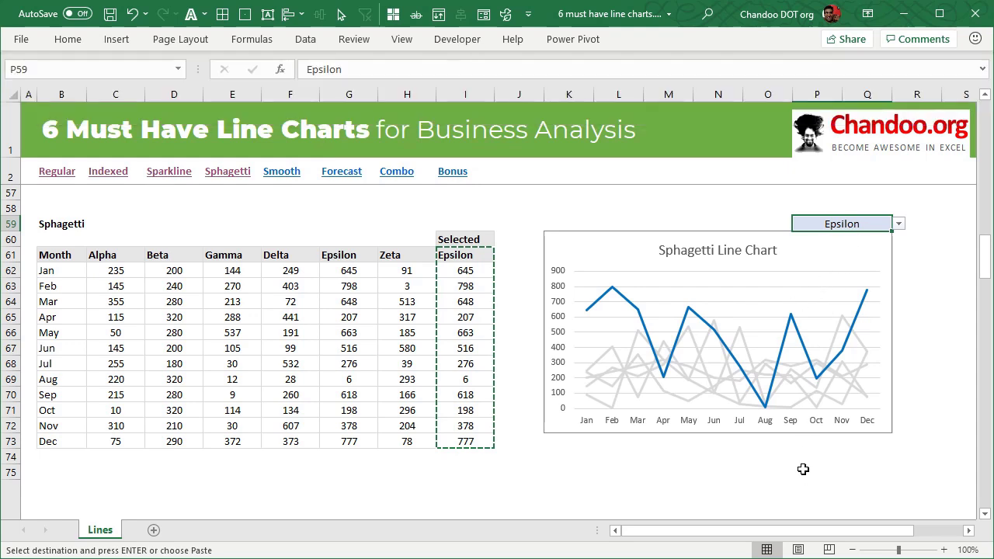
Go to the Smooth section and insert a line chart from the Month and Alpha 1 data in B80:C92.
click(282, 177)
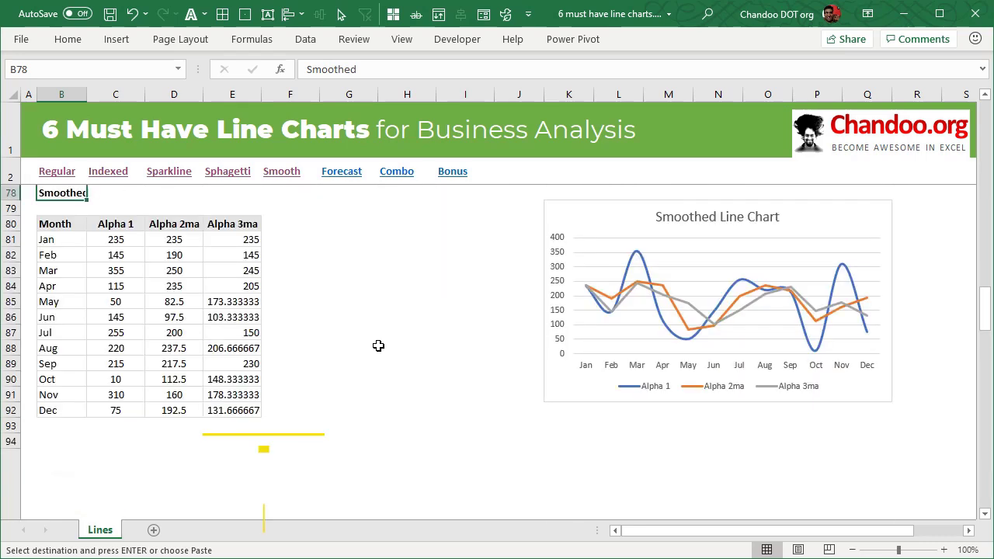
click(475, 440)
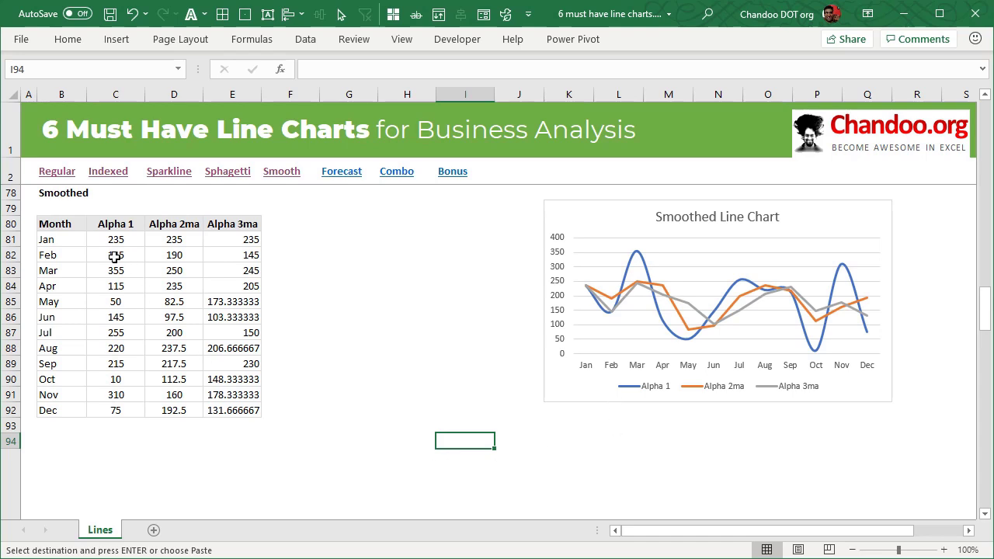
drag(66, 225, 111, 408)
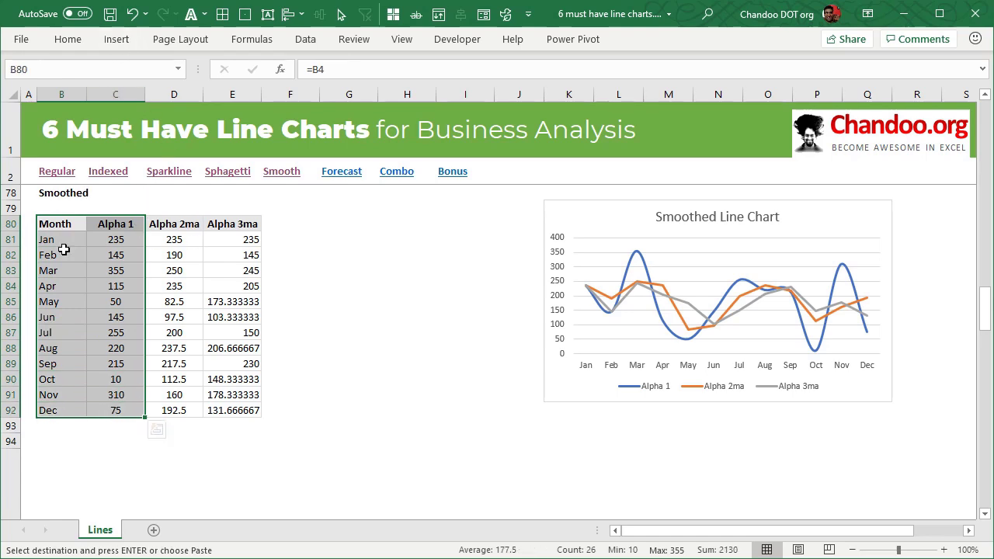
click(117, 39)
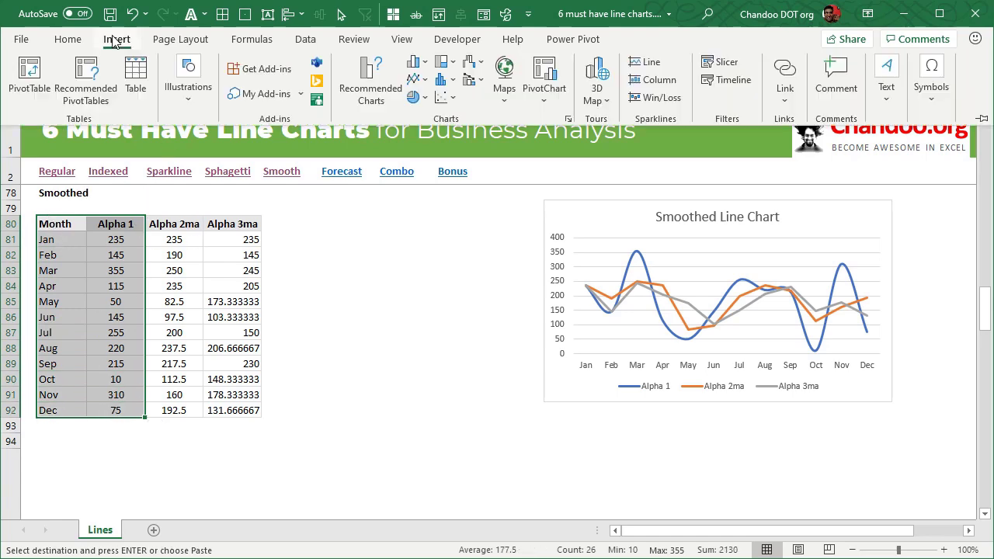
click(416, 78)
click(425, 122)
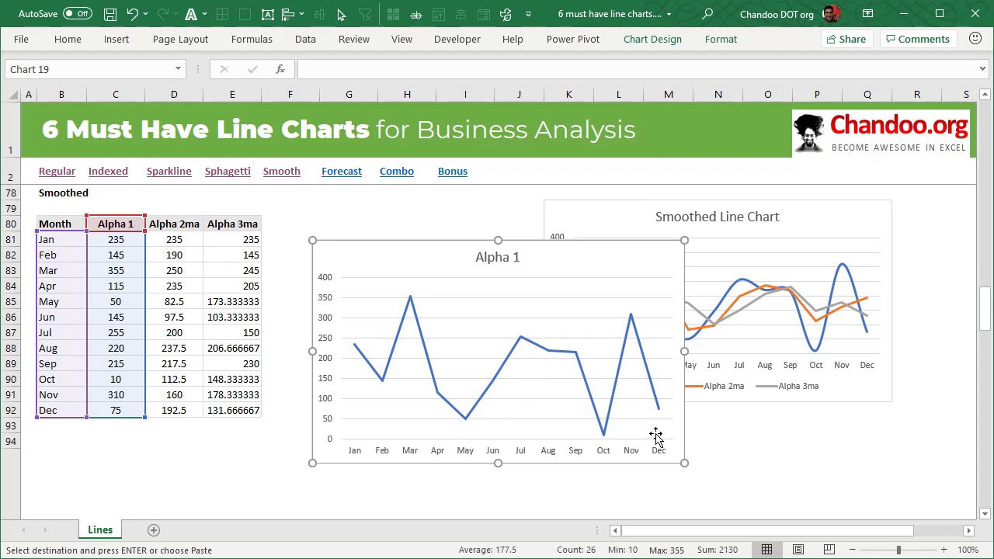
Turn on the smoothed line option for the Alpha 1 series in the new chart and inspect the curve.
click(380, 380)
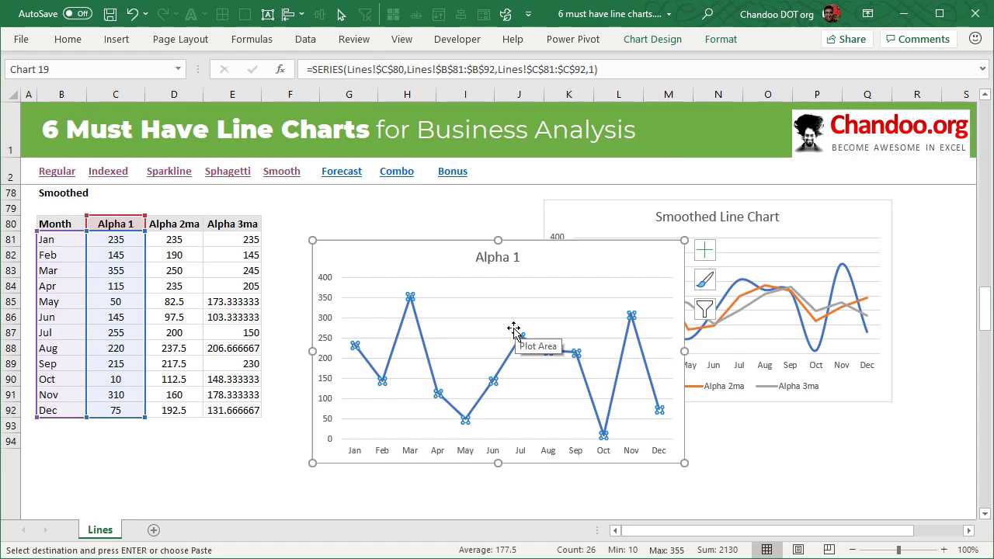
key(ctrl+1)
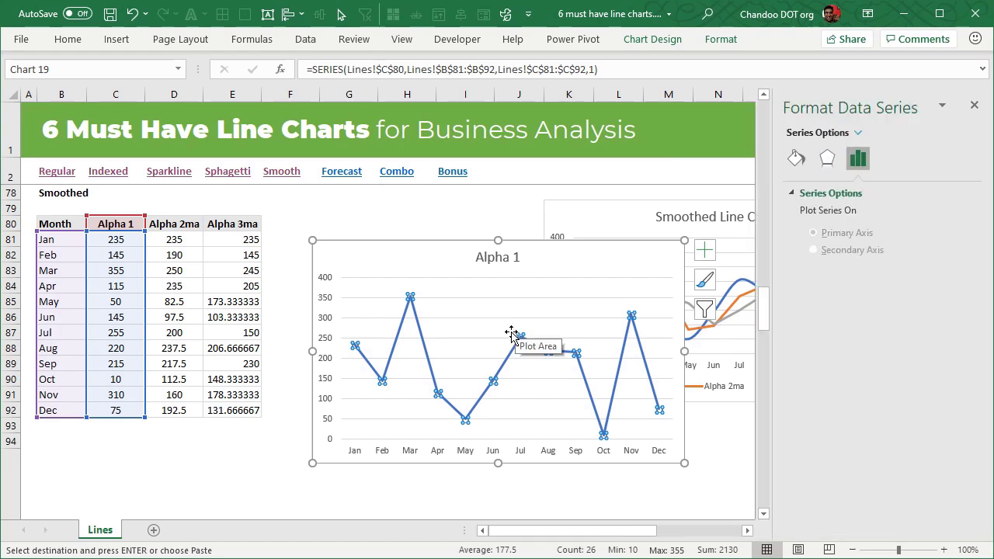
click(795, 162)
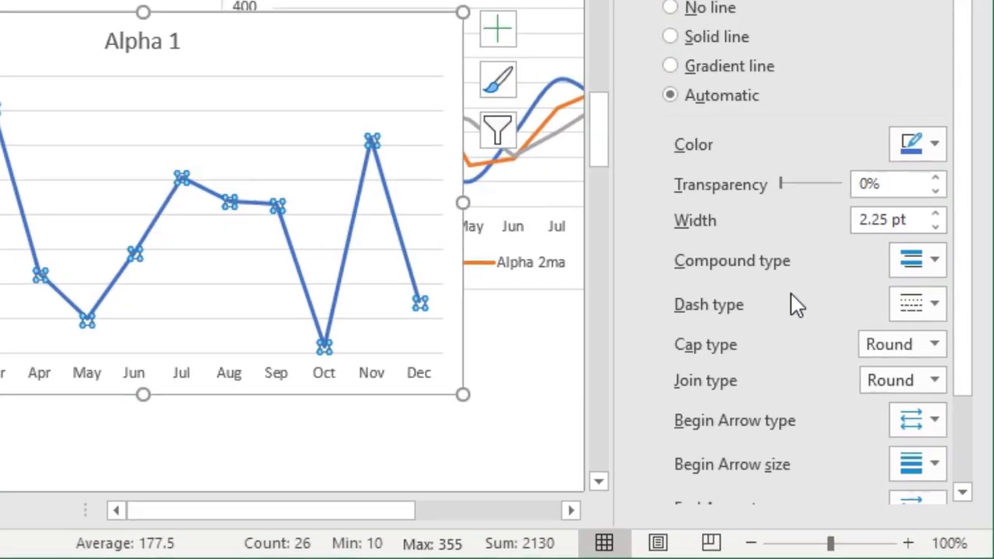
scroll(836, 405, down, 3)
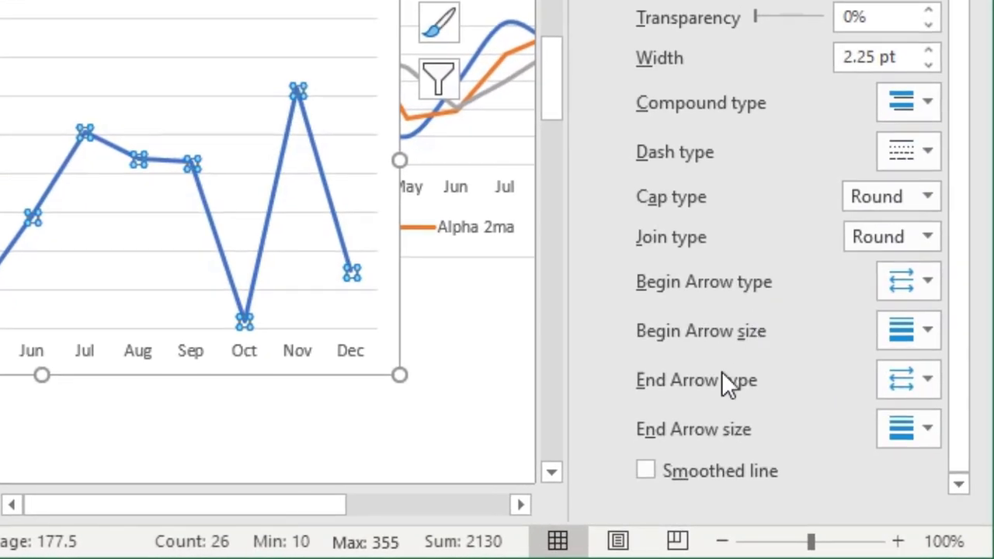
click(673, 475)
click(104, 421)
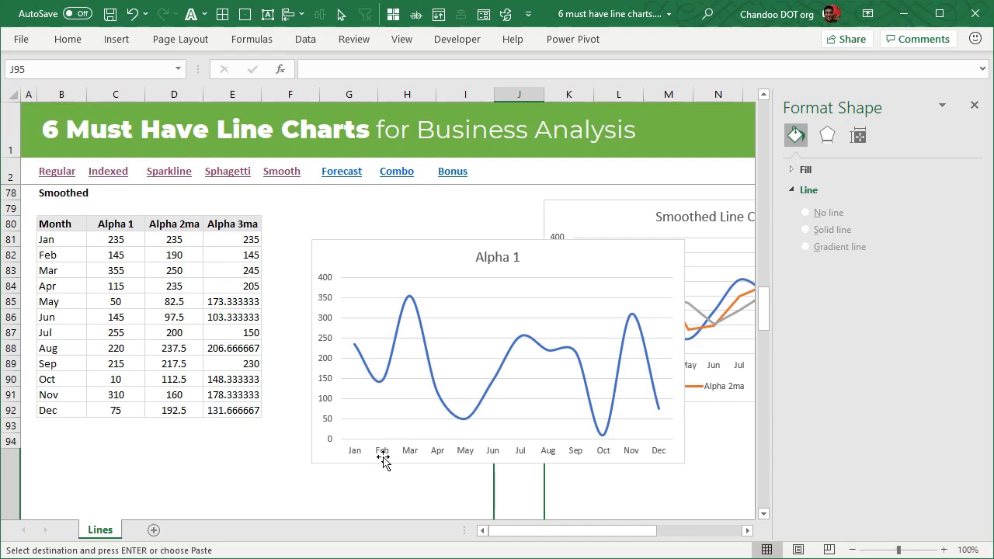
mouse_move(401, 316)
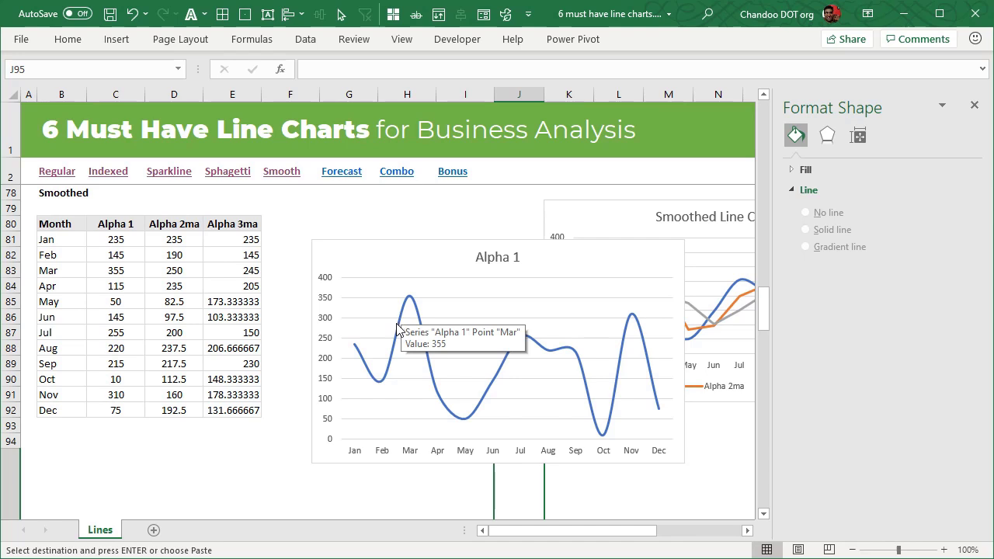
Examine the two-month moving average formulas in the Alpha 2ma column, cells D81 to D83.
click(196, 243)
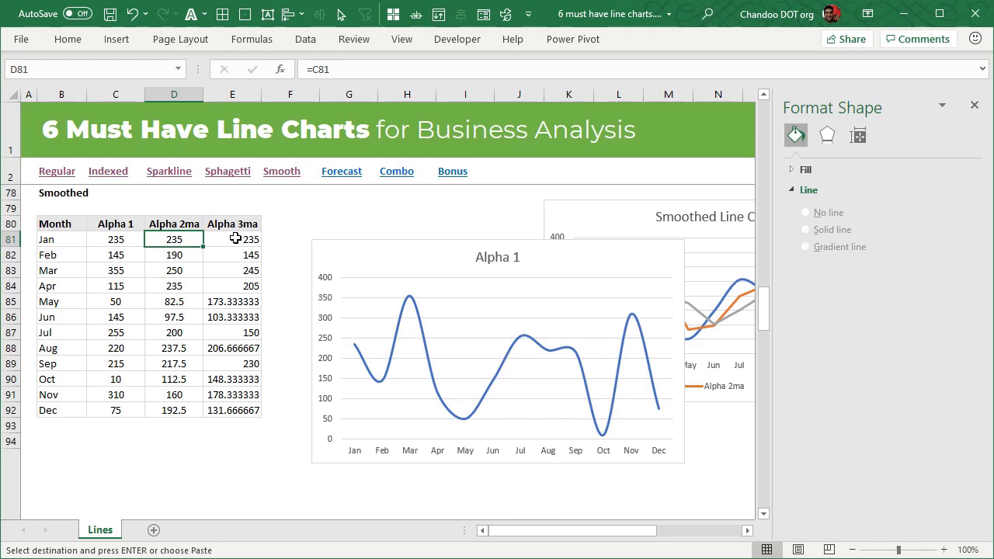
double_click(187, 245)
click(189, 254)
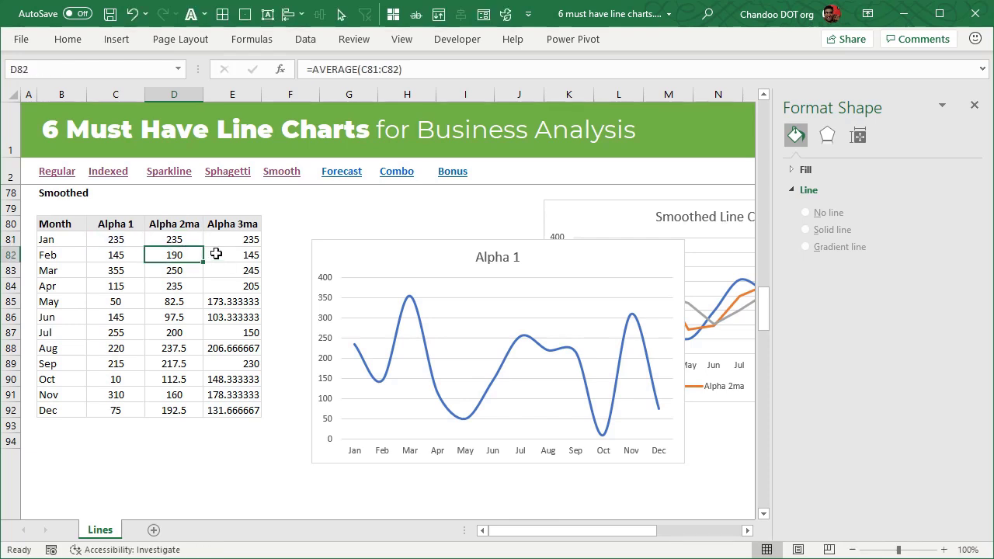
key(F2)
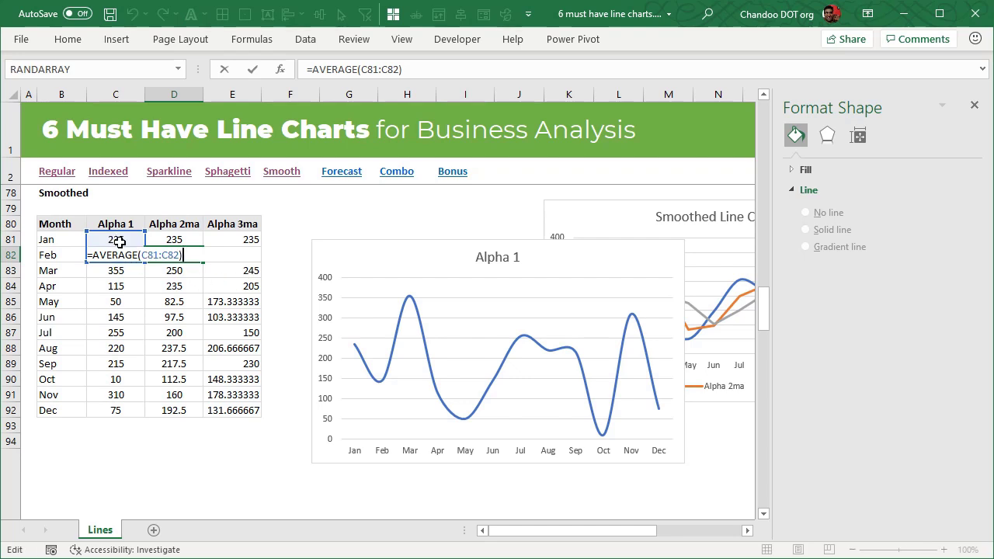
click(169, 270)
key(F2)
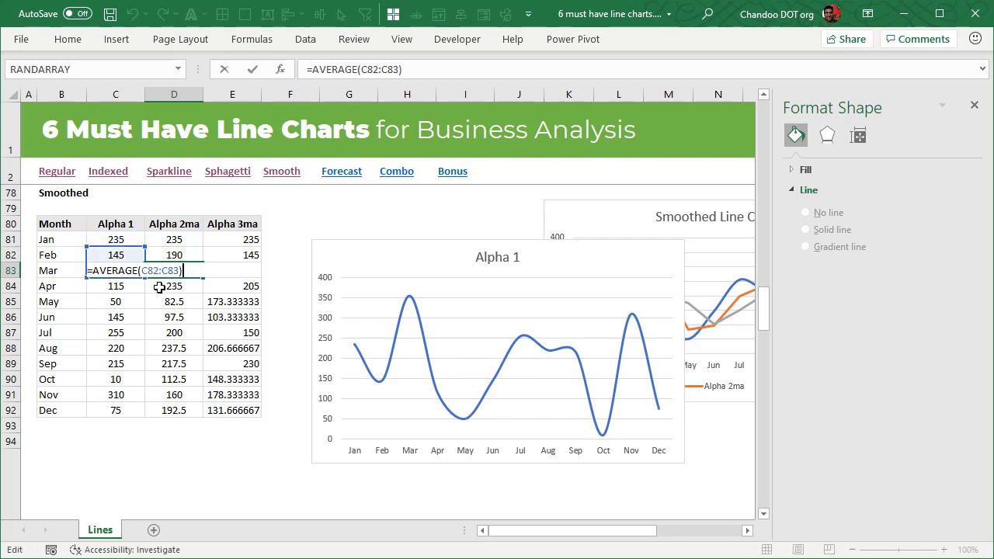
key(Escape)
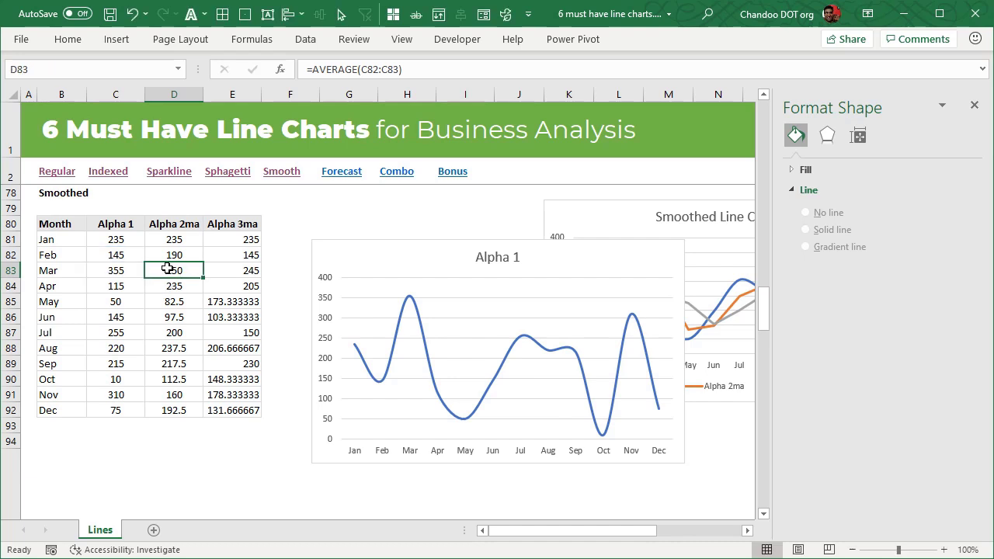
Copy the Alpha 2ma data D80:D92 and paste it into the new chart as a second series.
drag(190, 225, 174, 415)
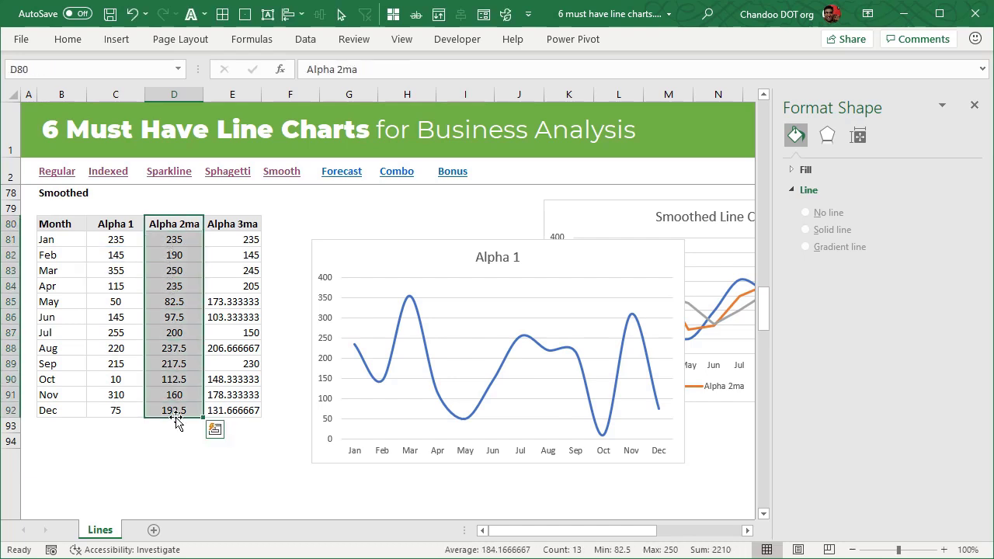
key(ctrl+c)
click(382, 255)
key(ctrl+v)
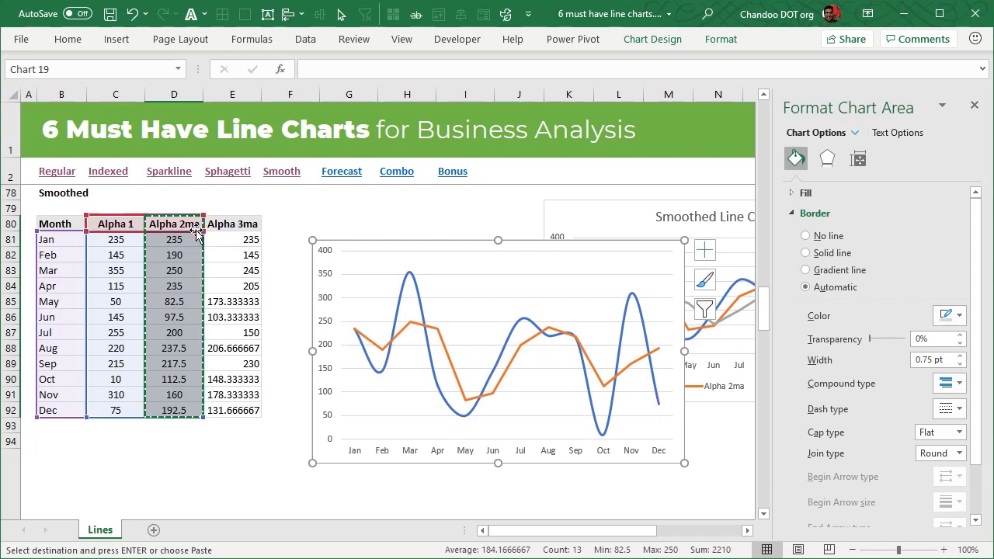
Remove the newly inserted Alpha 1 chart from the Smoothed section and close the formatting pane.
click(453, 250)
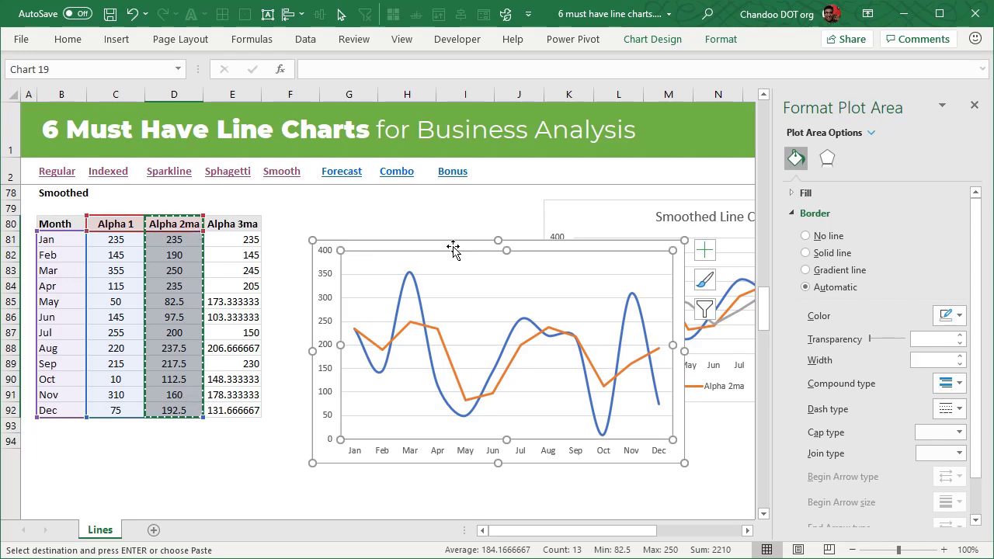
click(453, 247)
key(ctrl+z)
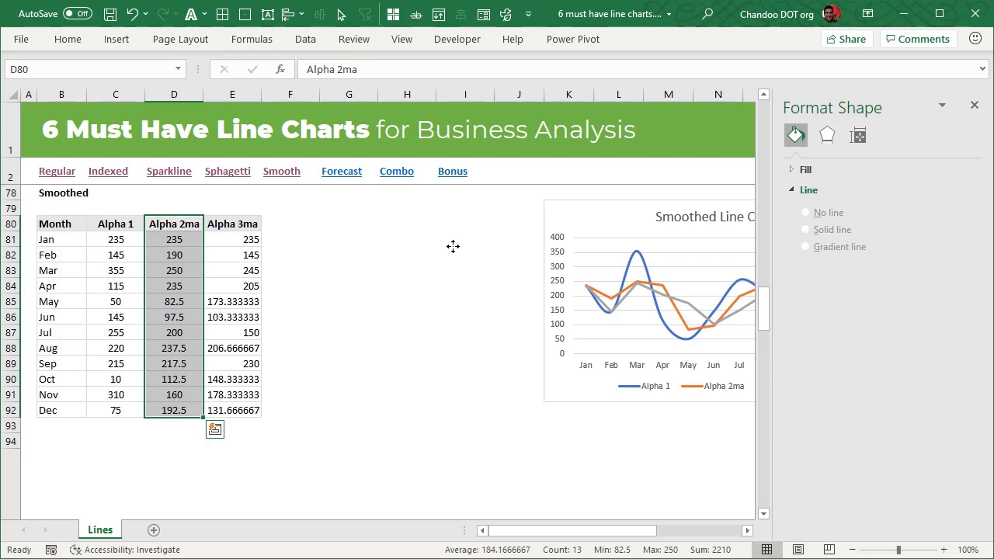
click(975, 104)
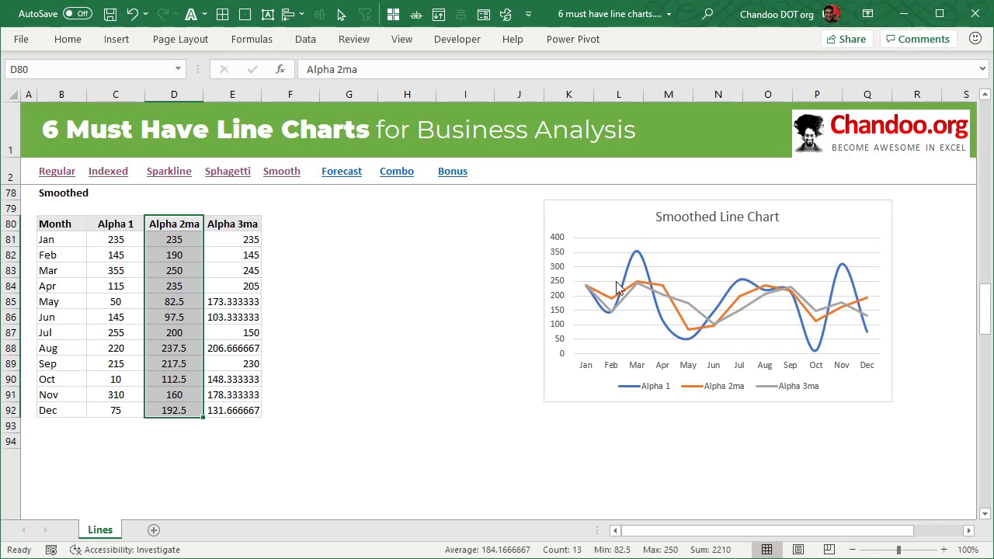
Inspect the Alpha 1, Alpha 2ma and Alpha 3ma series and their source ranges in the Smoothed Line Chart.
click(632, 264)
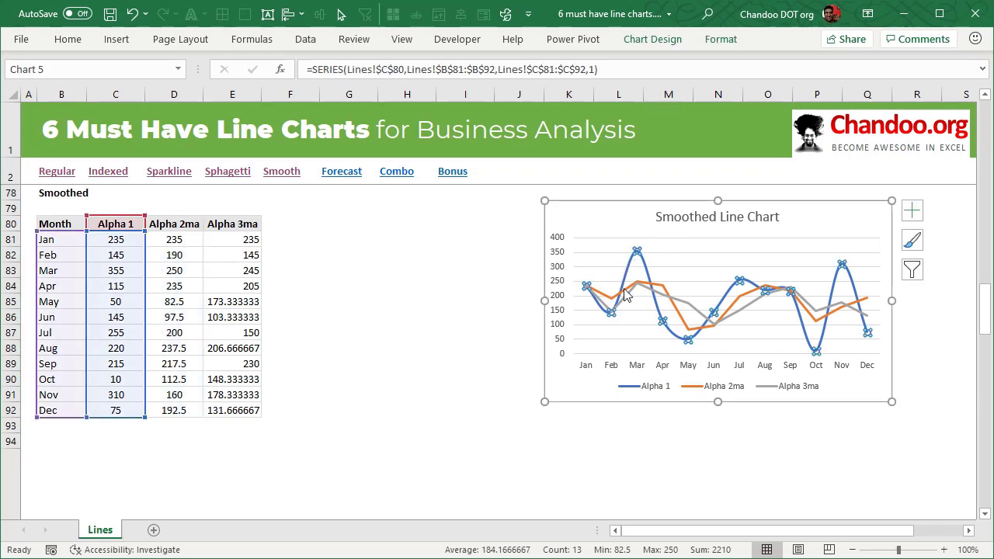
click(620, 296)
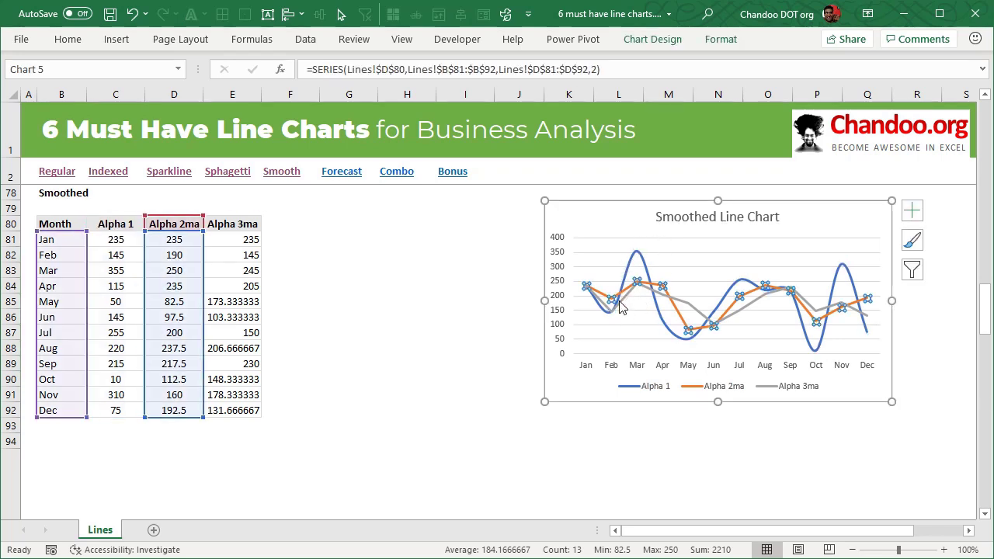
click(687, 309)
Go to the Forecast section, view its table and chart, and check the 1-Jan-20 forecast formula in D112.
scroll(565, 494, down, 9)
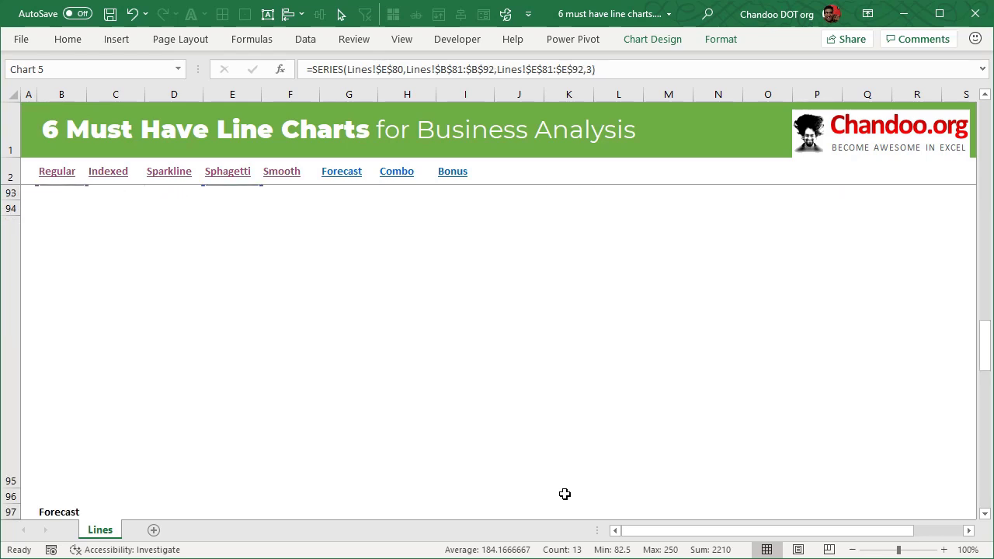
scroll(564, 494, up, 3)
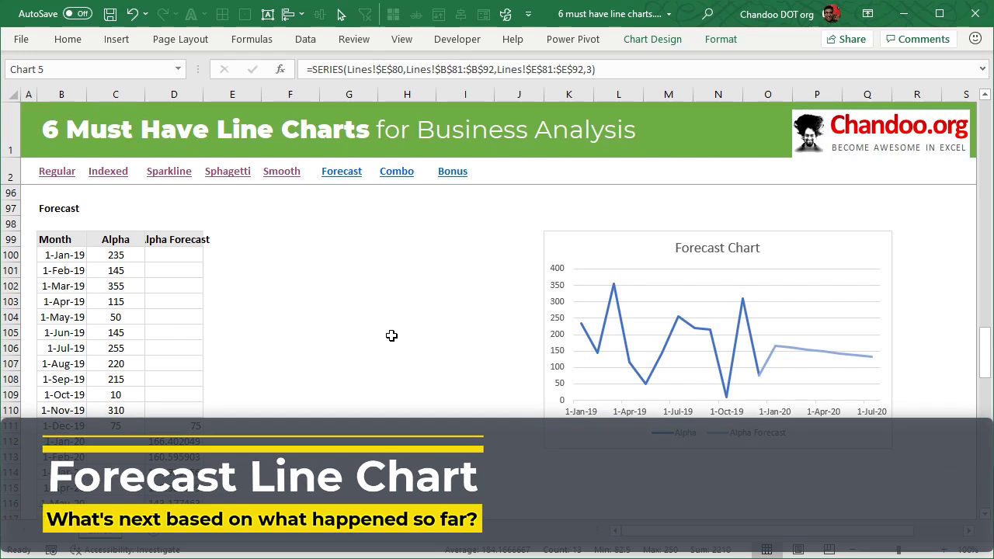
scroll(372, 477, down, 1)
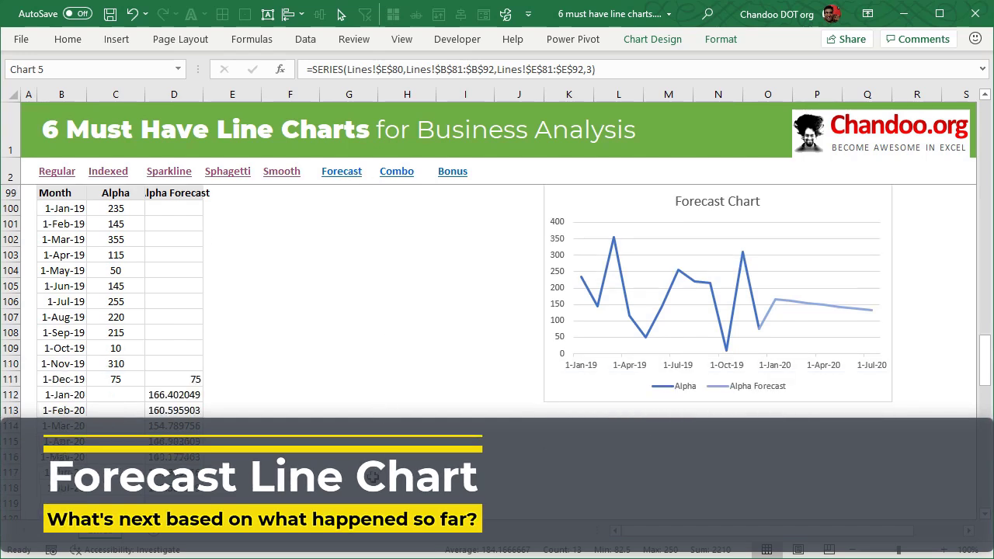
scroll(201, 305, up, 1)
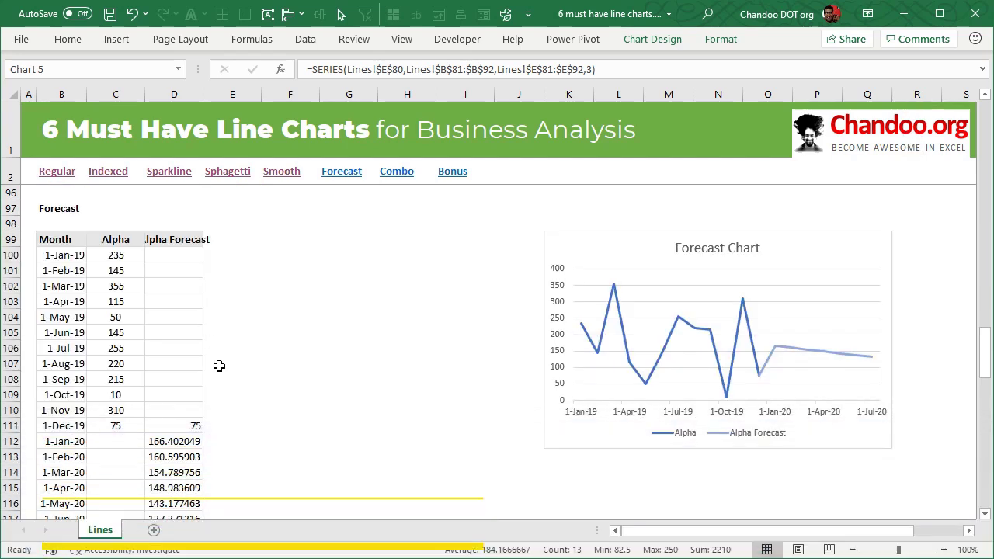
click(984, 514)
click(985, 514)
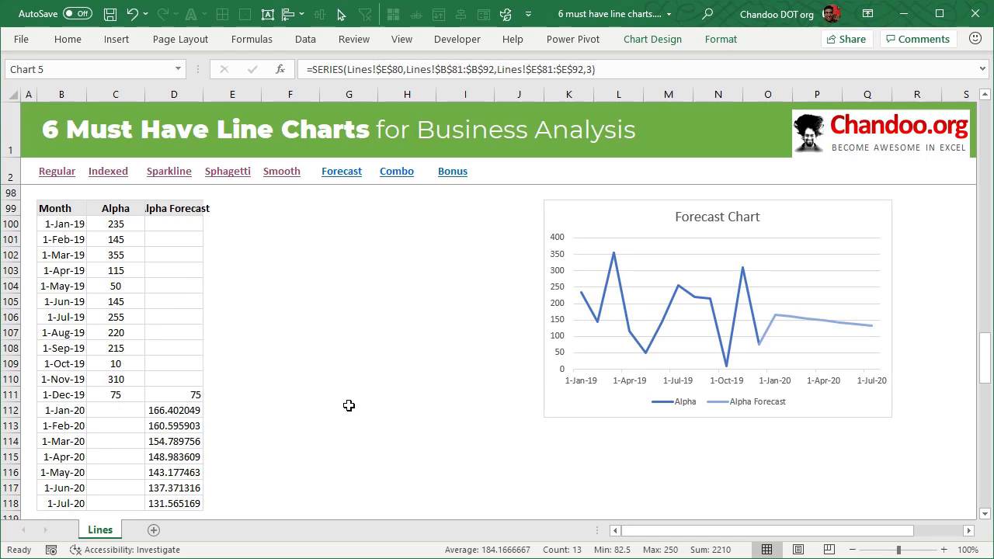
click(191, 409)
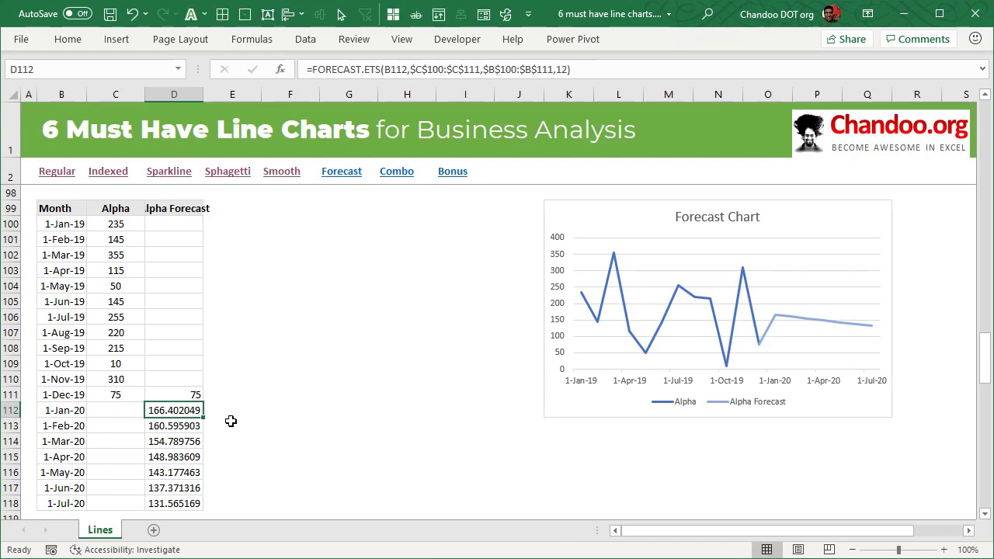
Inspect the ranges referenced by the FORECAST.ETS formula in D112, leave it unedited, and select the forecast cells D112:D118.
key(F2)
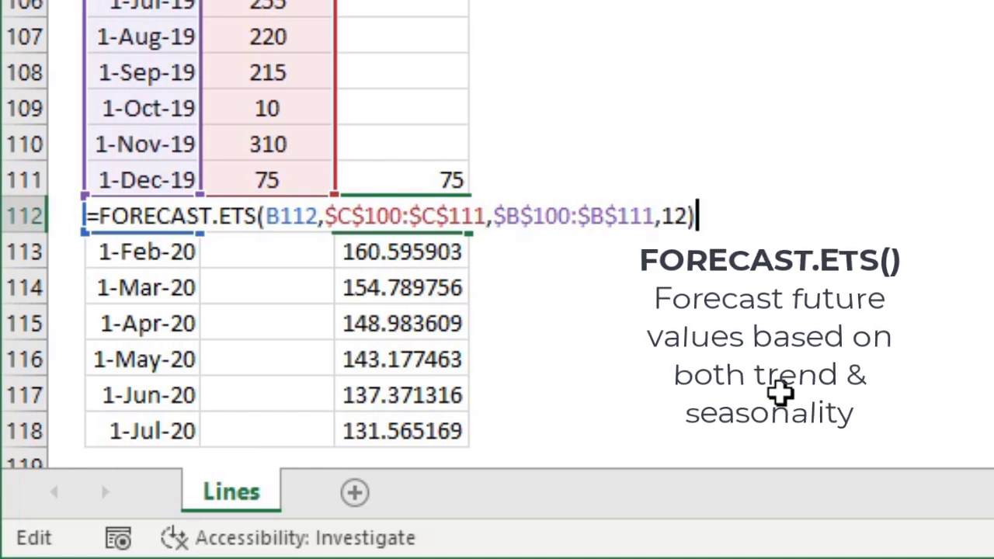
key(ctrl+Return)
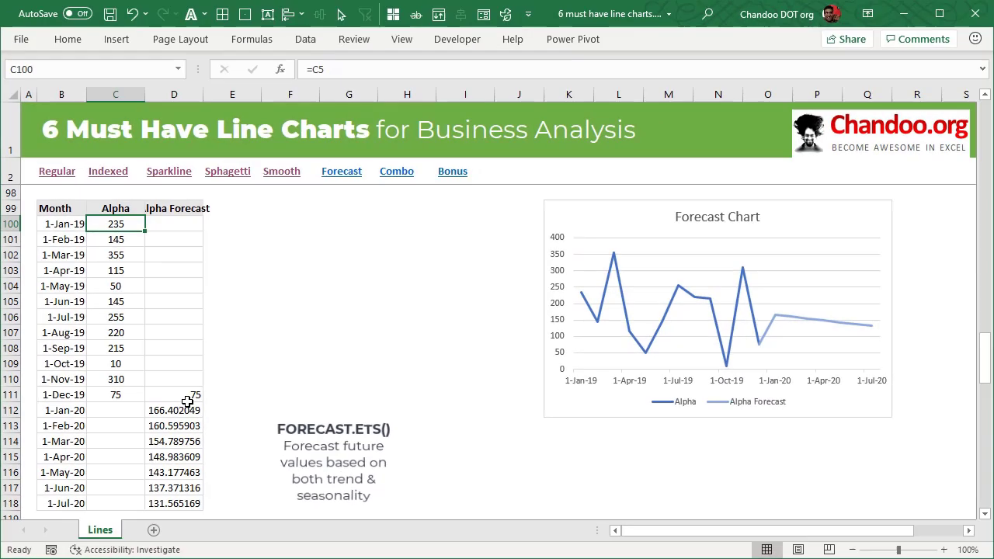
drag(441, 217, 441, 431)
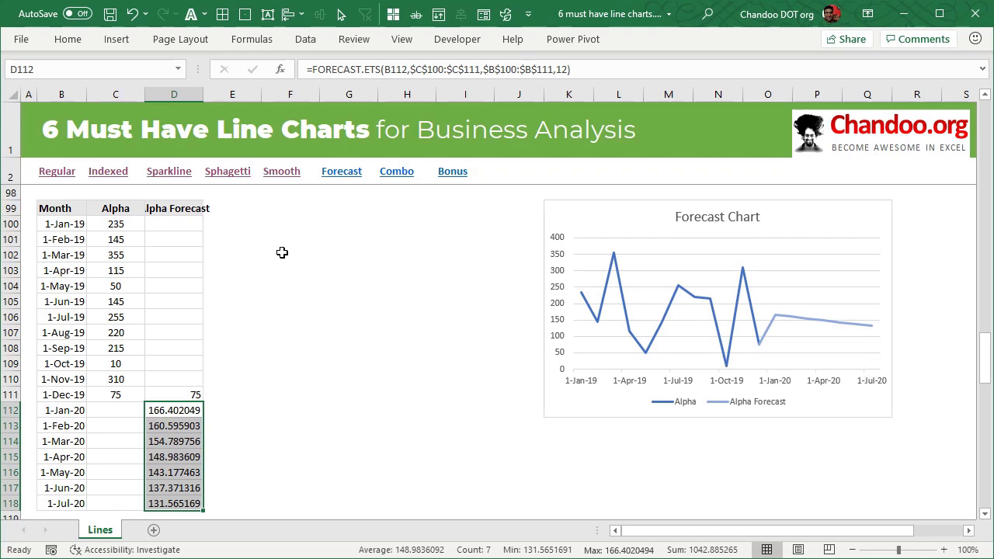
Examine the first Month and Alpha cells of the forecast table and the formula linking the 1-Dec-19 forecast in D111.
click(61, 226)
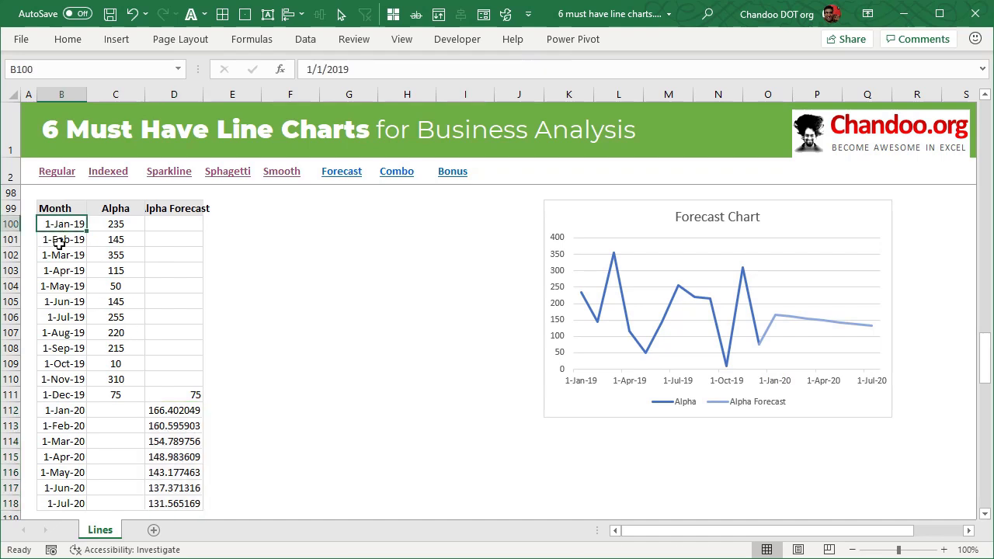
scroll(93, 257, up, 4)
scroll(89, 262, down, 5)
scroll(88, 270, up, 1)
click(125, 223)
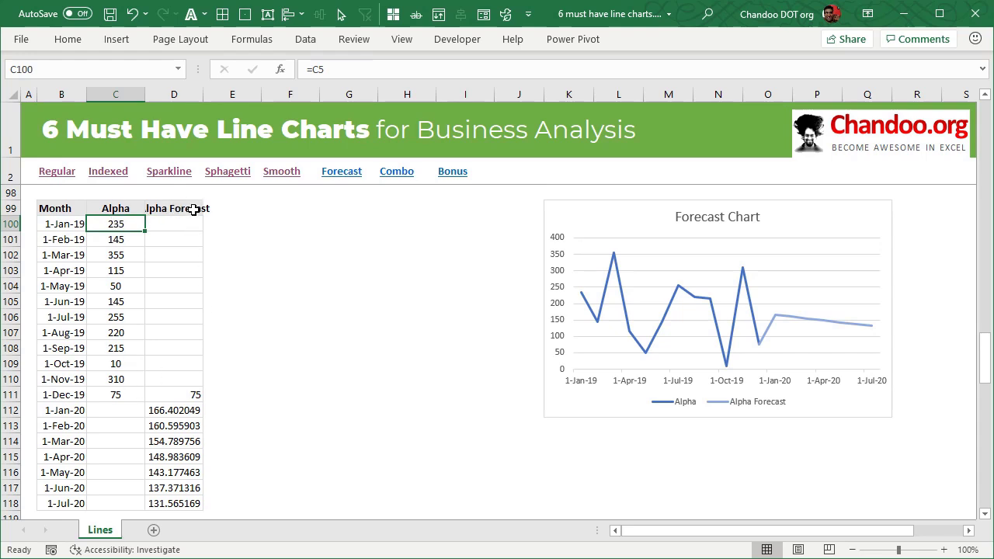
click(174, 397)
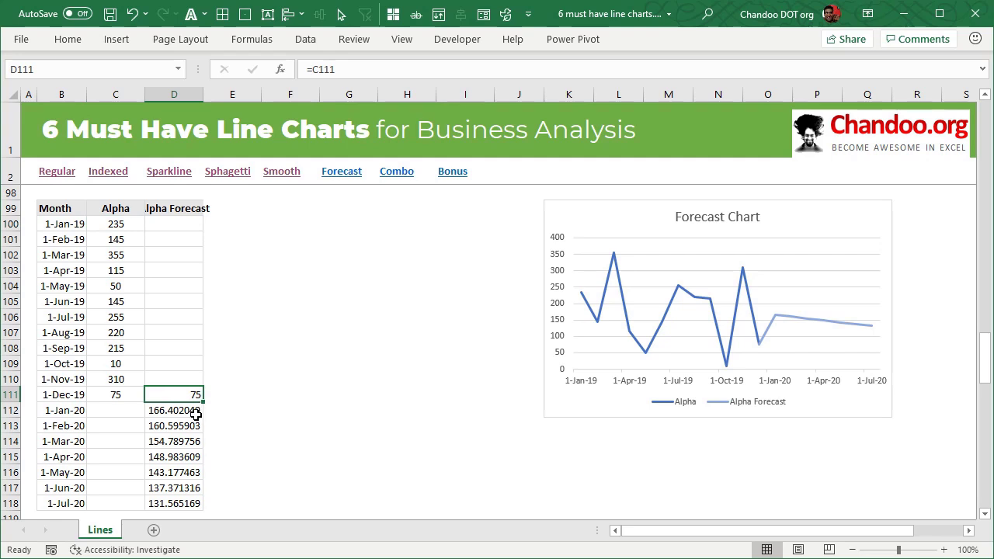
key(F2)
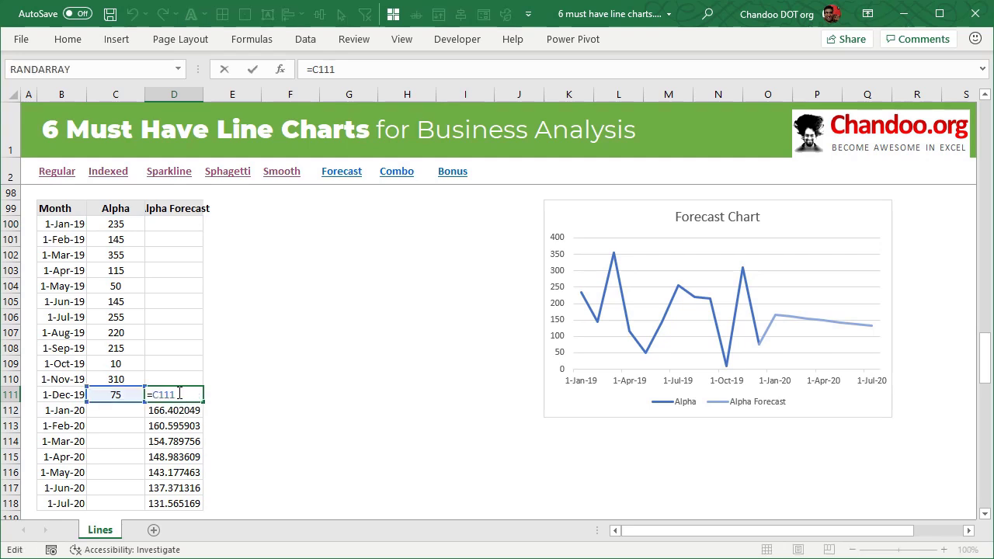
key(ctrl+Return)
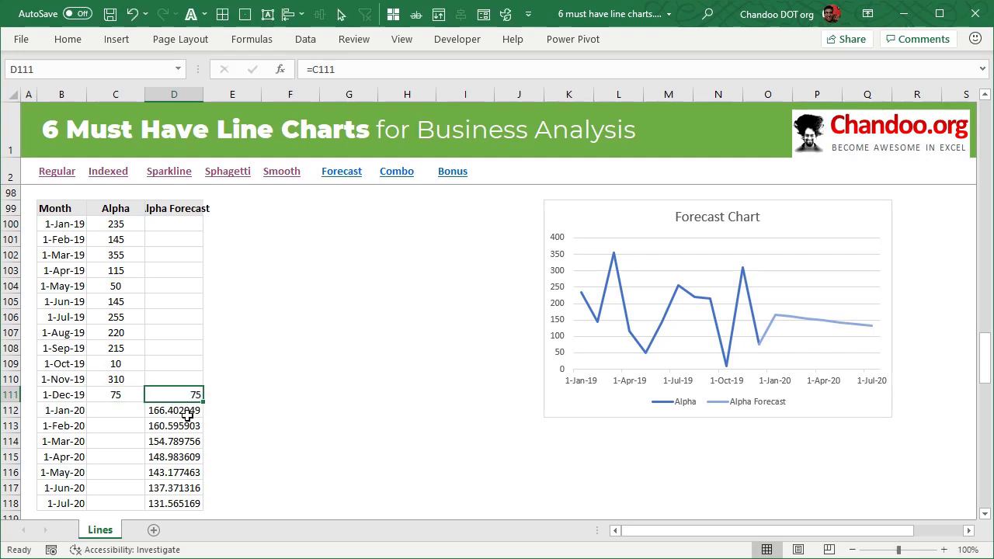
Examine the seasonality argument of the FORECAST.ETS formula in D112 and leave the formula unedited.
click(190, 413)
key(F2)
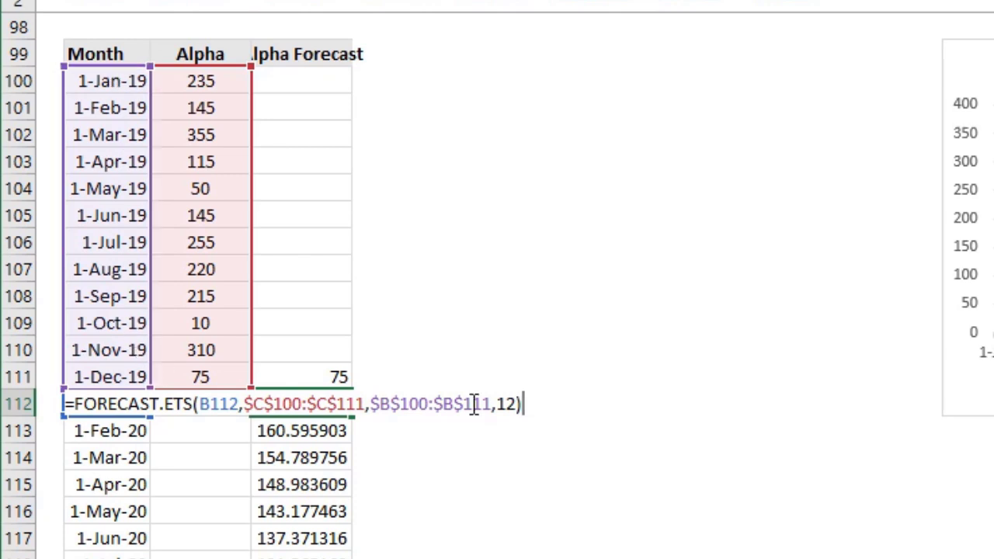
double_click(505, 403)
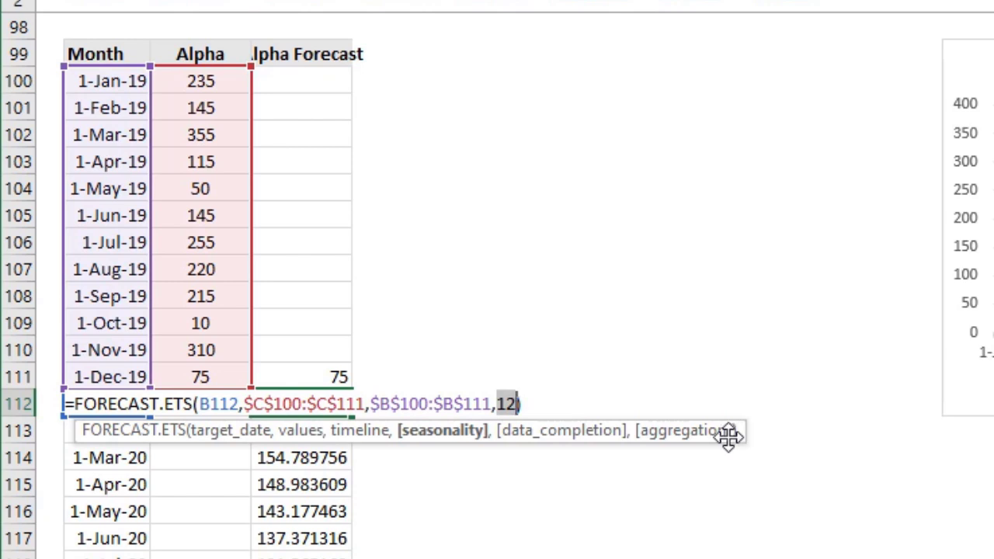
key(Escape)
Insert a 2-D line chart from the Month, Alpha and Alpha Forecast table B99:D118.
drag(100, 48, 301, 544)
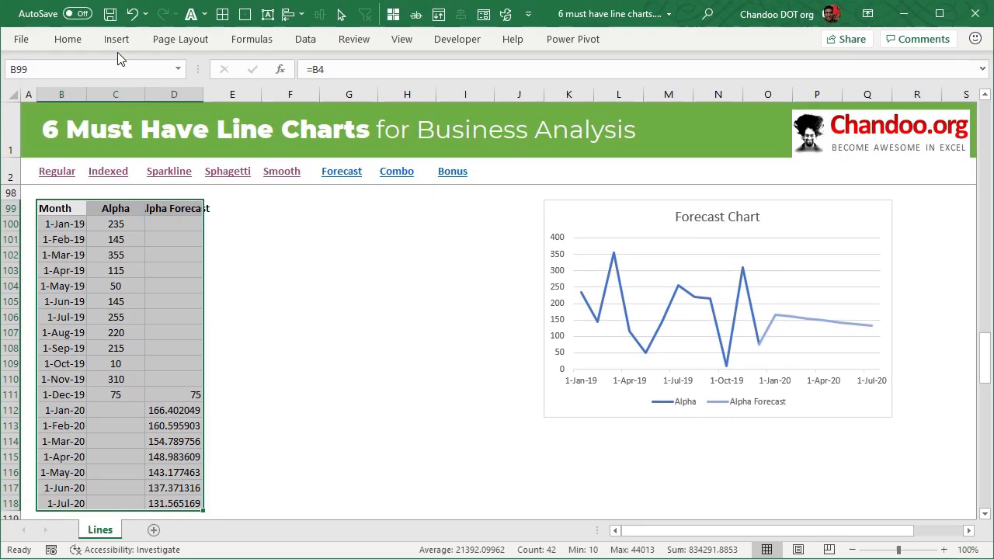
click(116, 39)
click(411, 81)
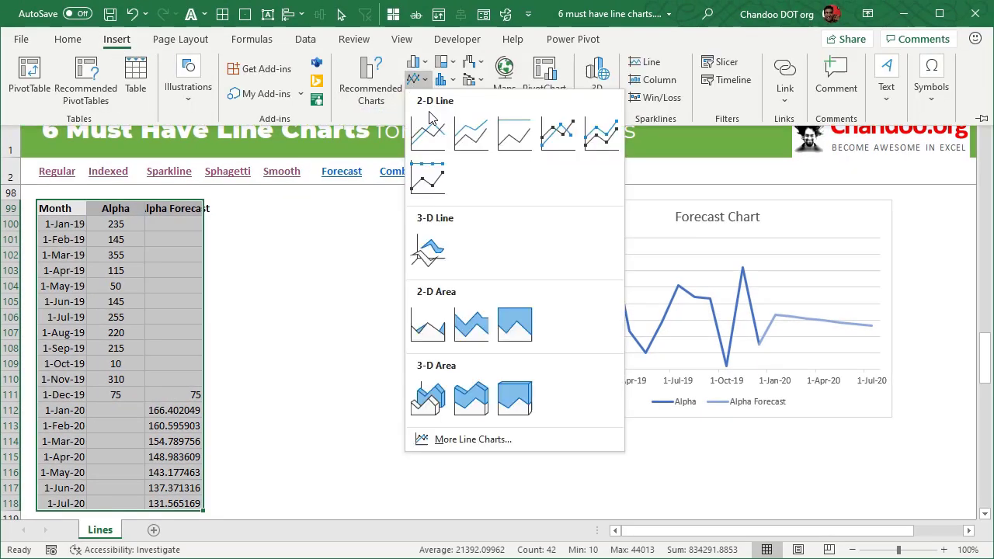
click(427, 137)
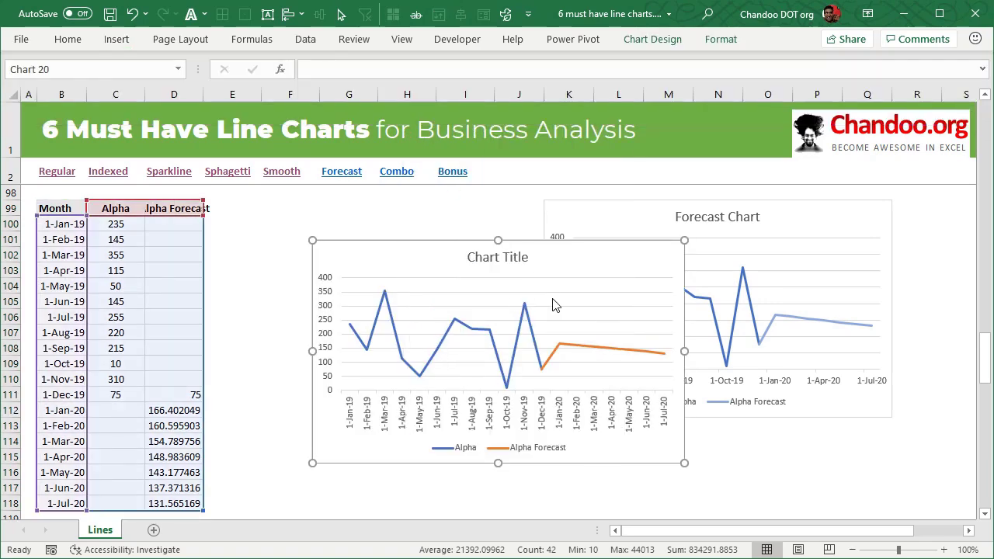
Recolor the Alpha Forecast line in the new chart to a lighter shade of the Alpha line's blue.
click(548, 361)
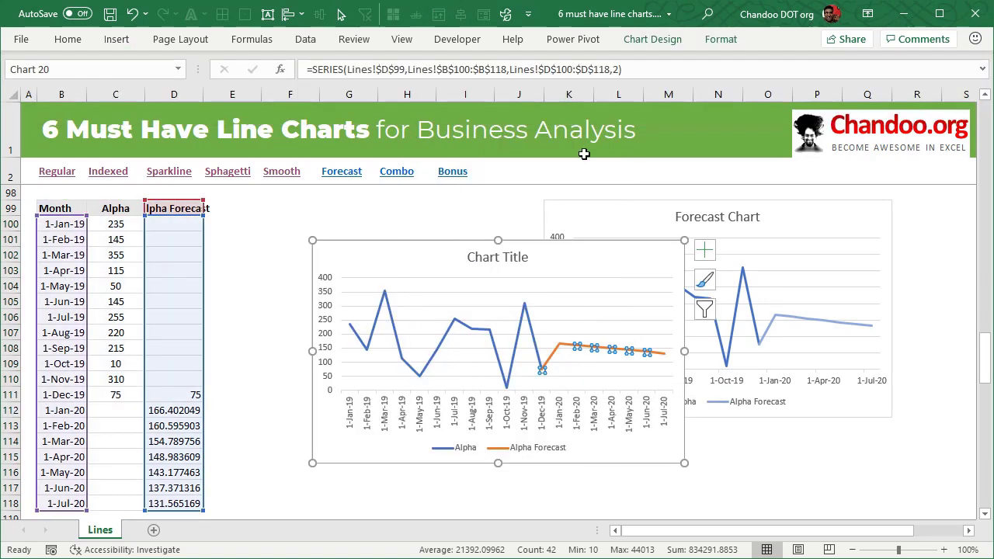
click(721, 39)
click(432, 80)
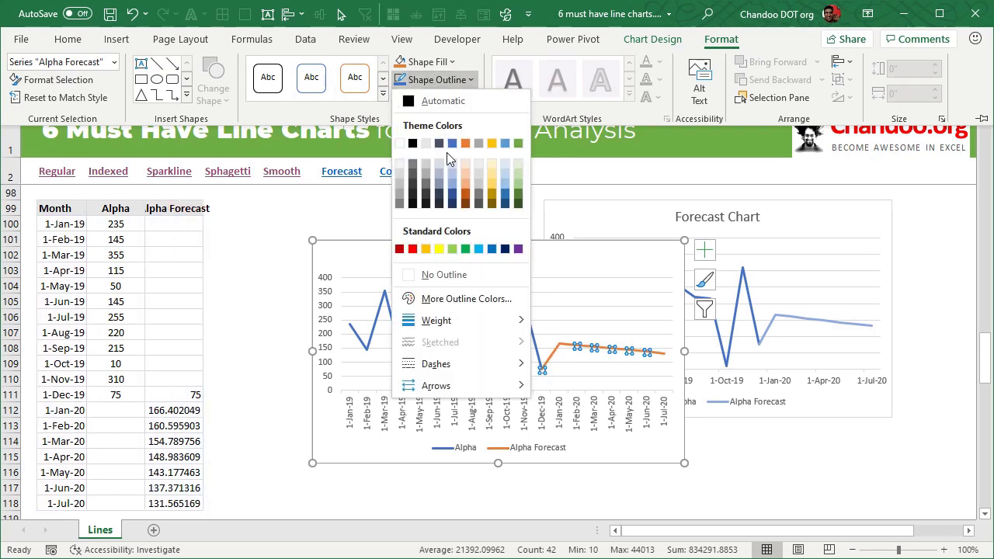
click(454, 174)
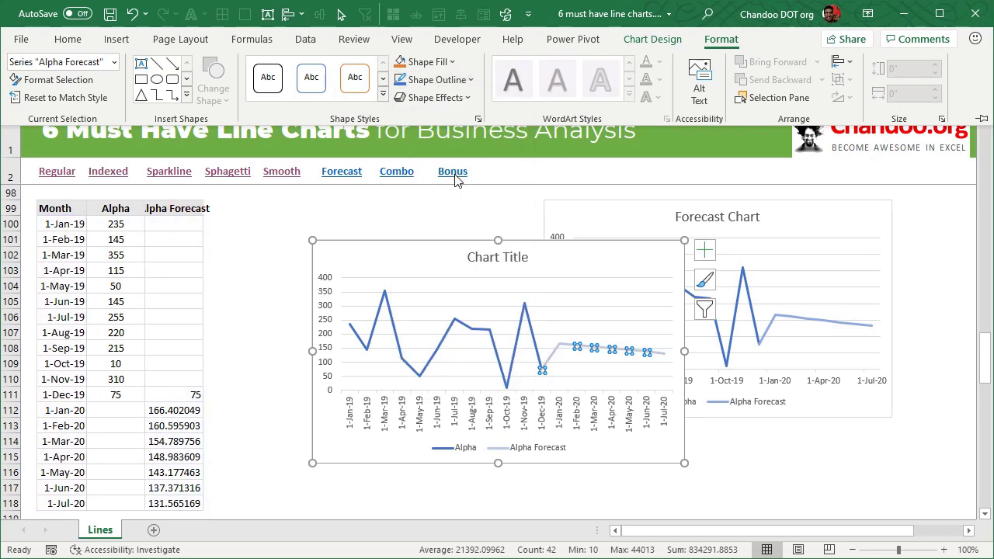
Make the Alpha Forecast line dashed and give it the same blue as the Alpha line.
click(435, 79)
mouse_move(512, 363)
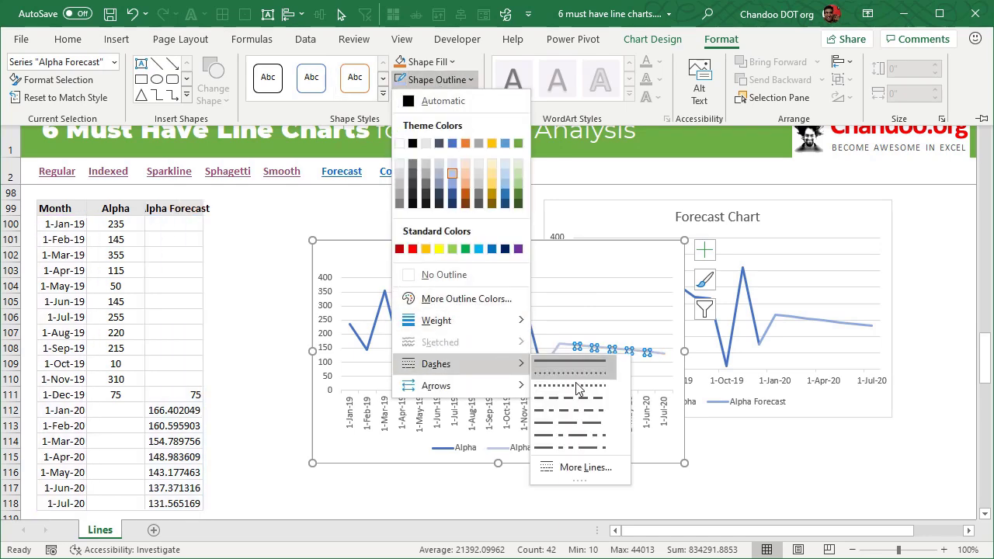
click(578, 400)
click(432, 80)
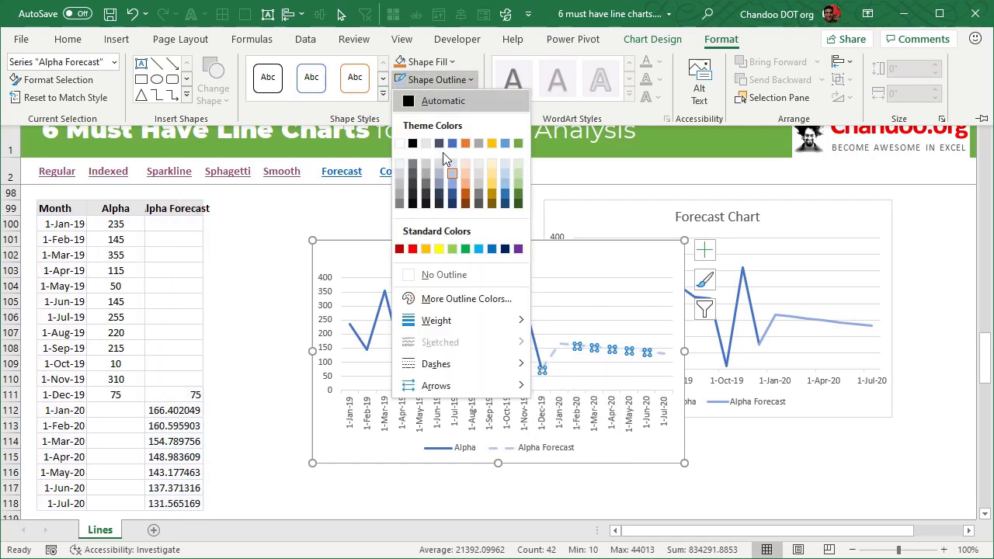
click(462, 171)
key(Escape)
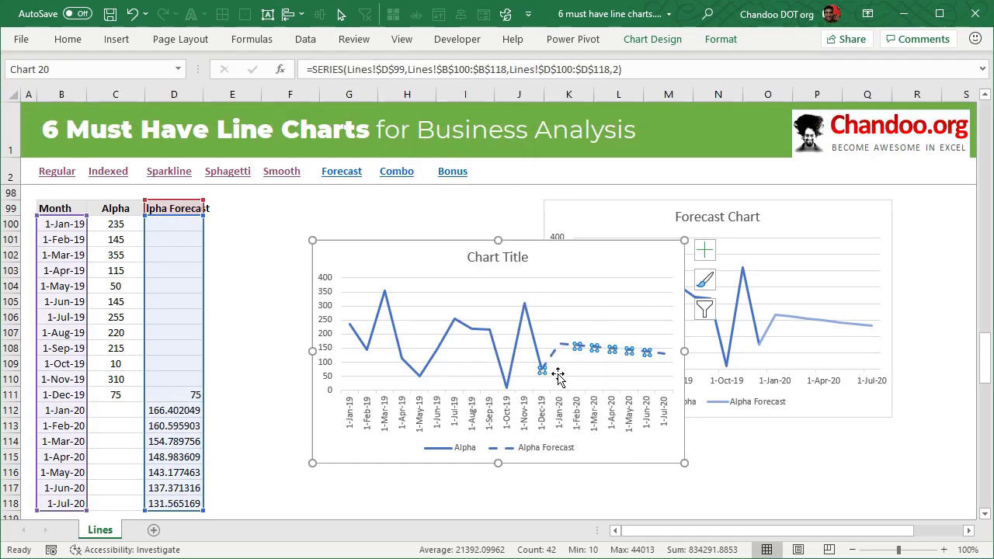
Delete the newly inserted forecast line chart and go to the Combo section of the sheet.
click(579, 252)
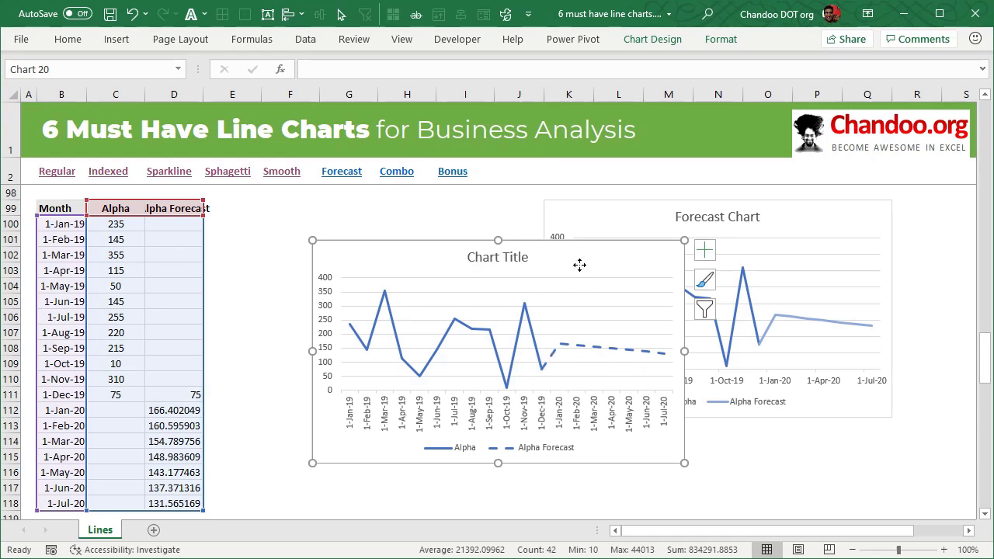
key(Delete)
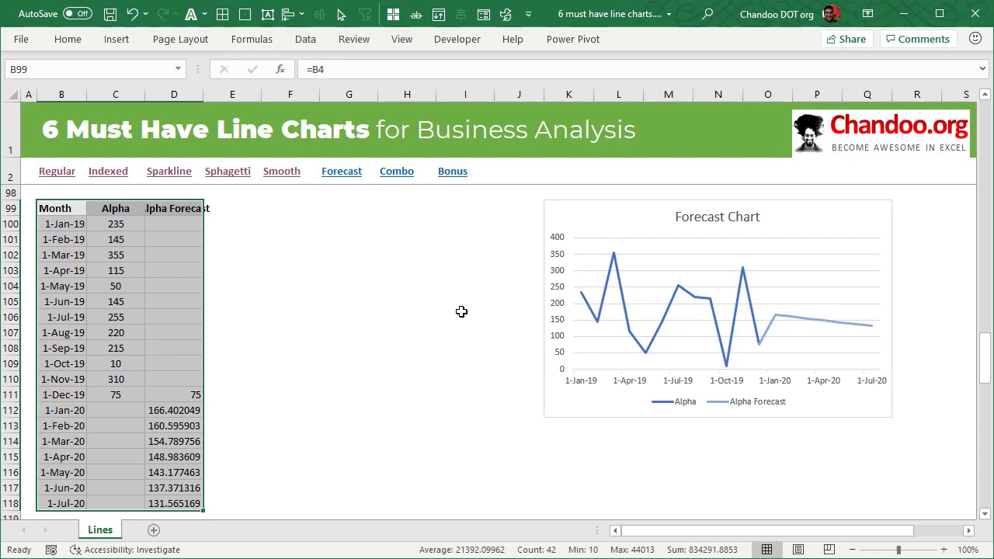
click(389, 172)
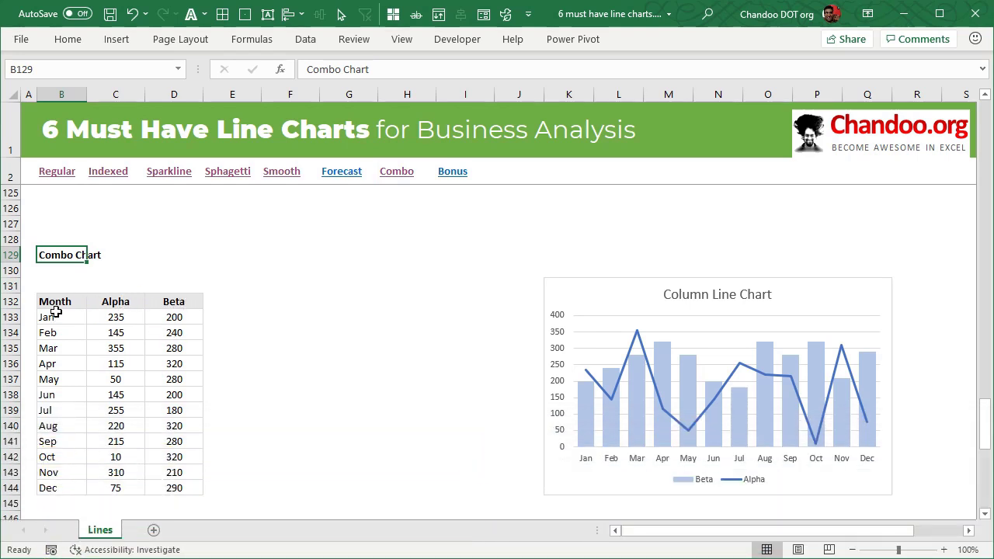
Insert a Clustered Column - Line combo chart from the Month, Alpha and Beta table B132:D144.
drag(57, 300, 199, 487)
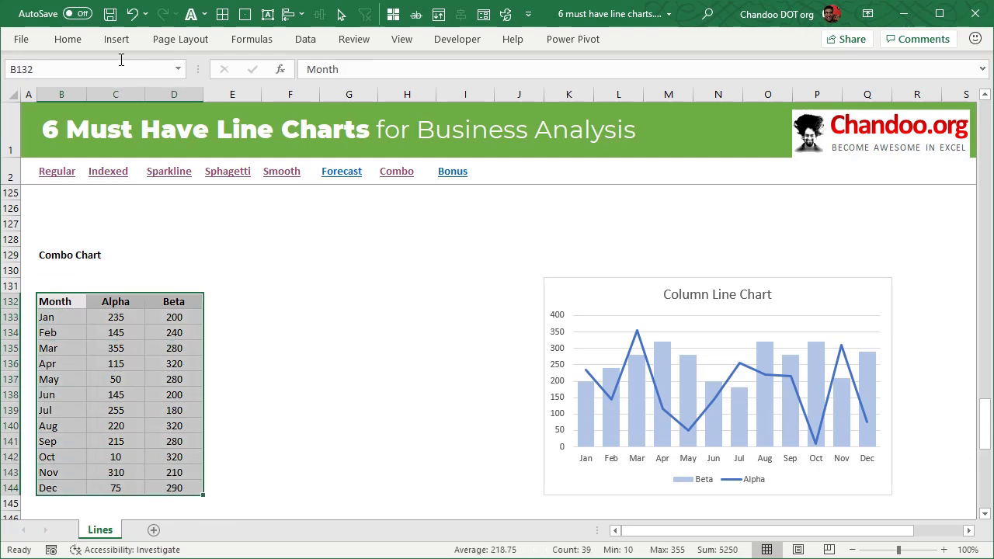
click(117, 39)
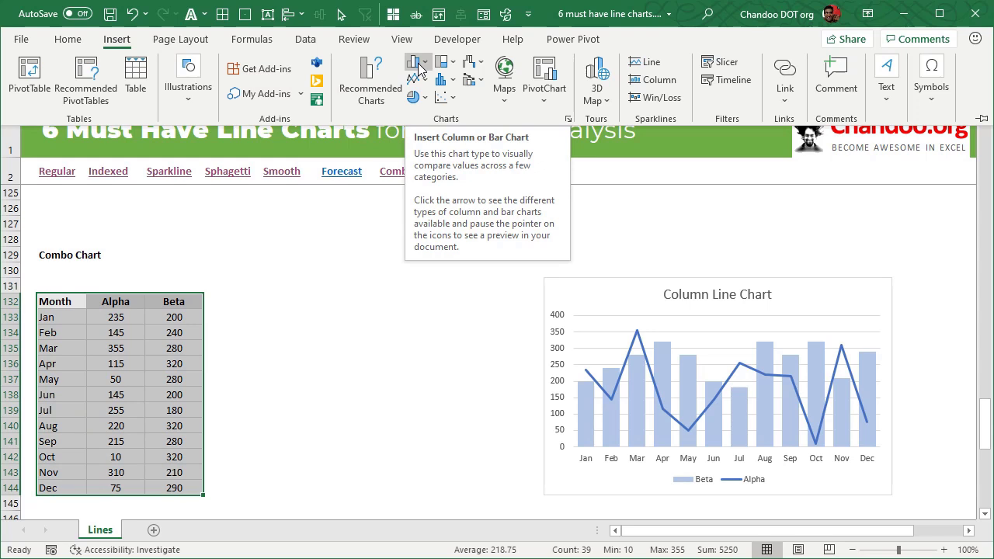
click(476, 81)
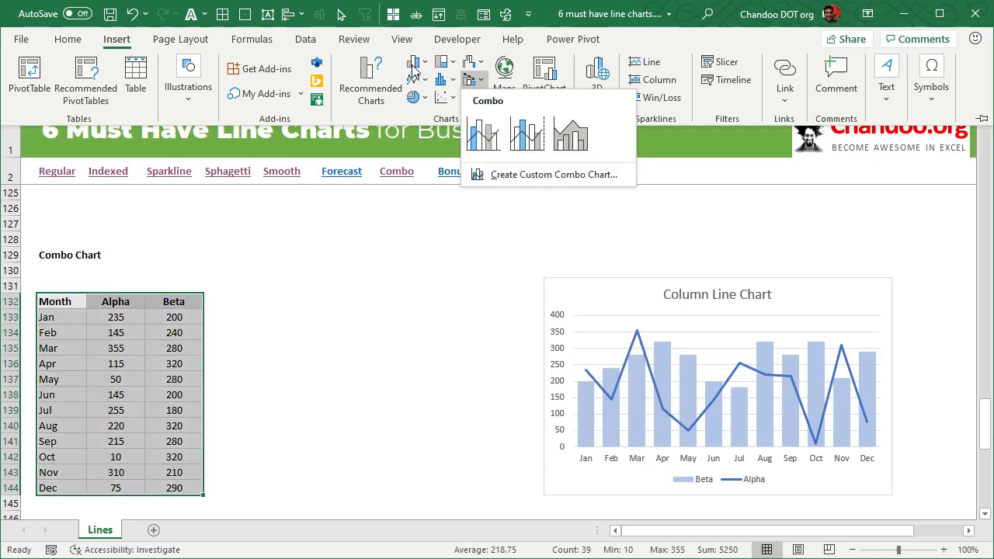
click(484, 134)
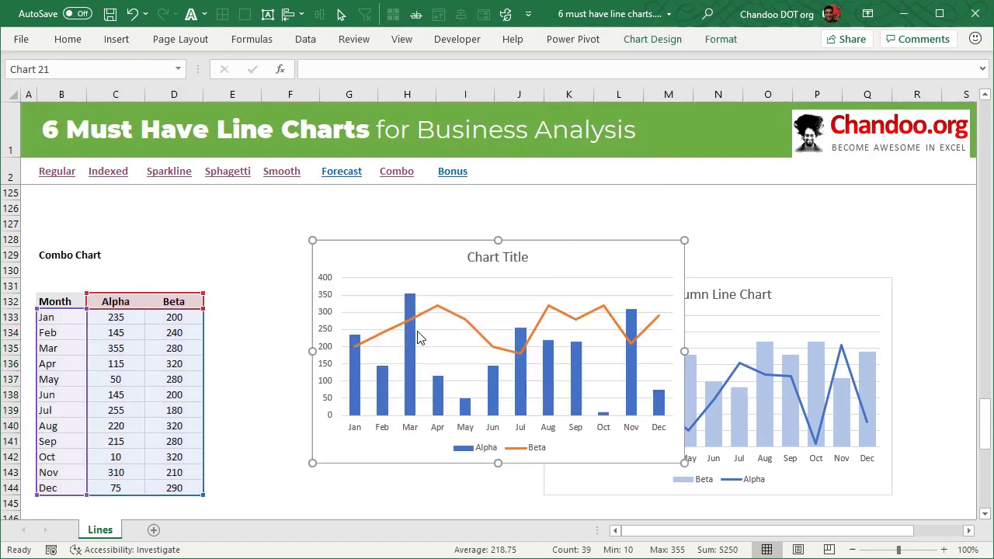
Change the new combo chart's series types, setting Alpha to Line and Beta to Clustered Column.
right_click(454, 263)
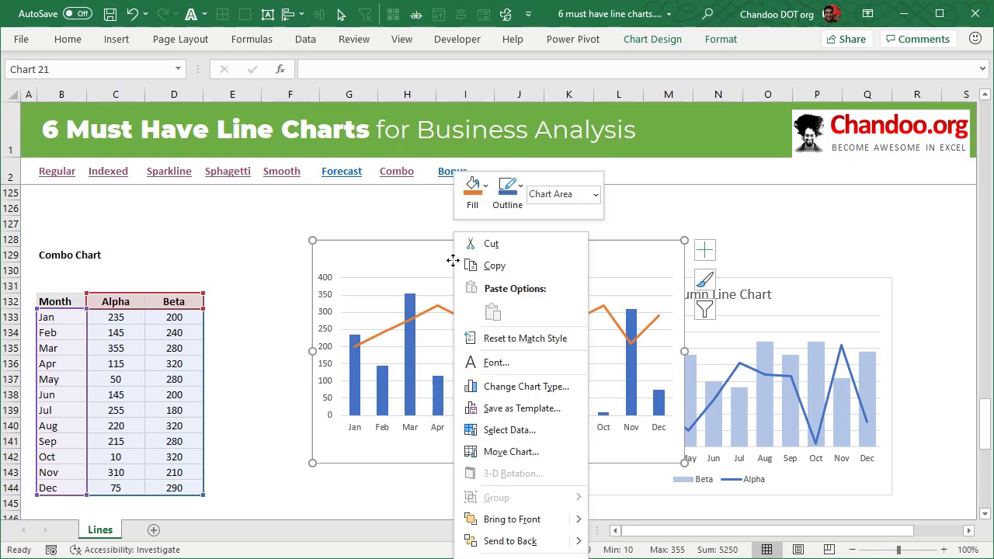
click(525, 386)
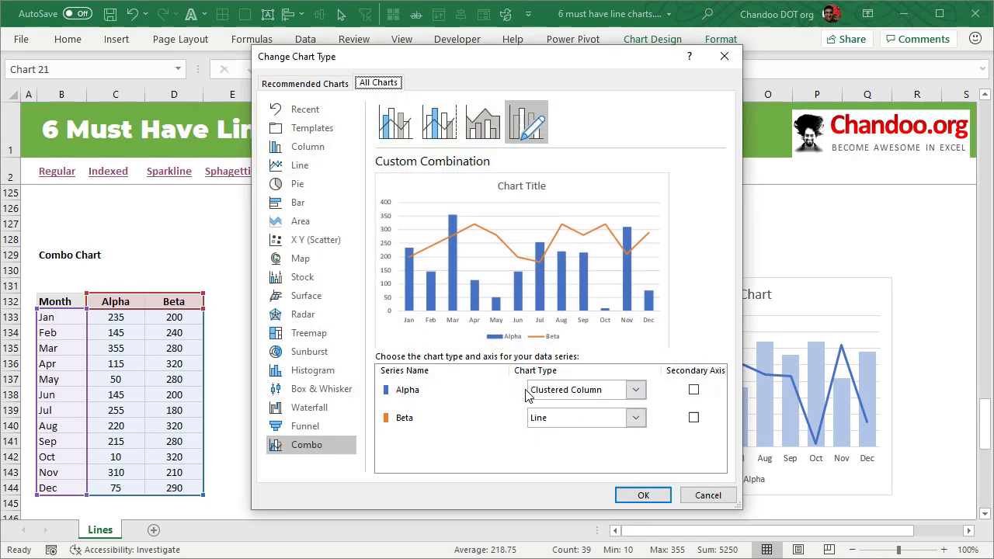
click(586, 390)
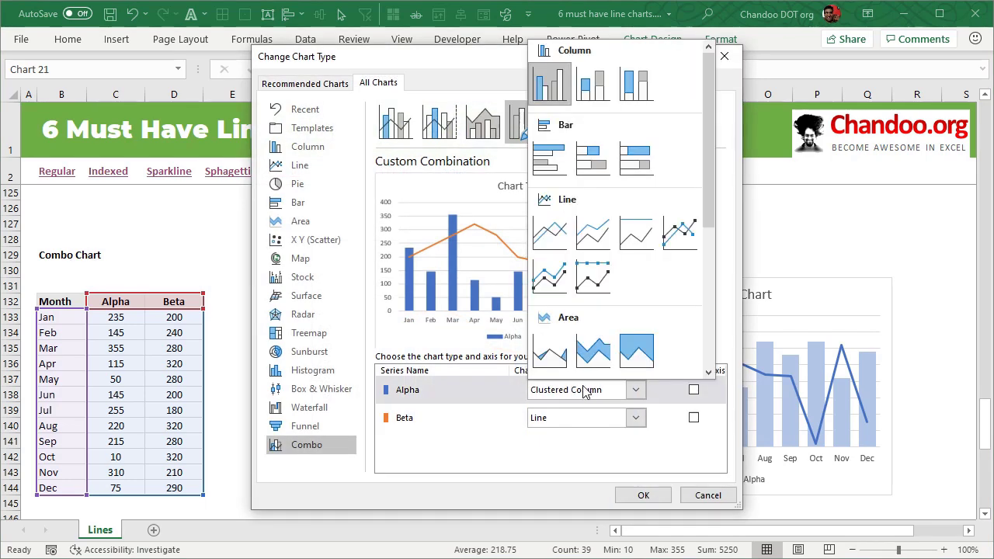
click(550, 232)
click(559, 420)
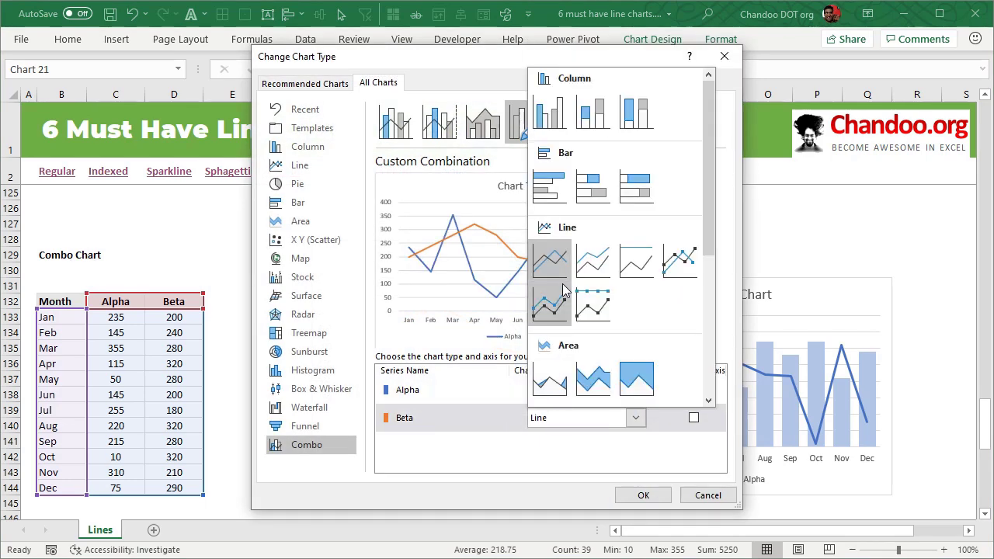
click(551, 117)
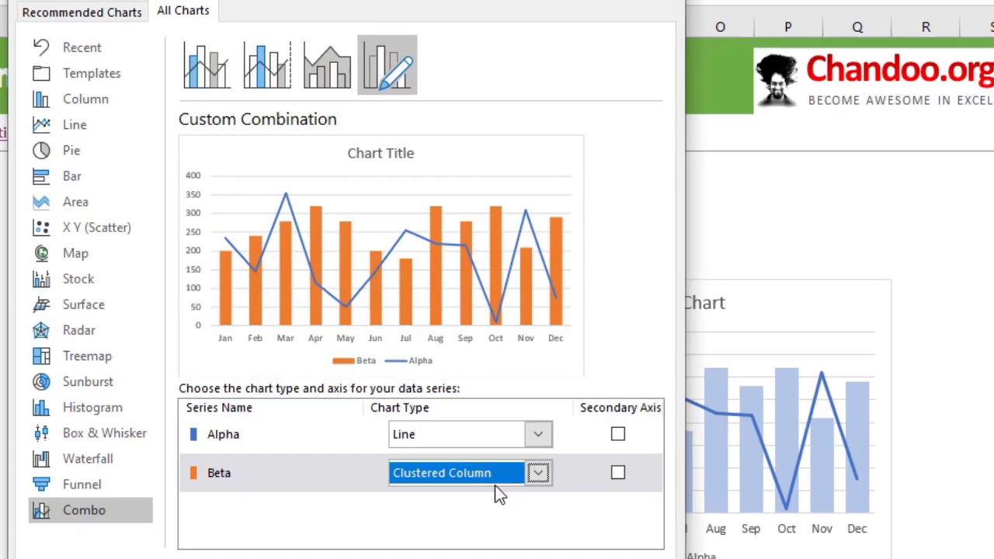
Try other chart types for the Beta series in the custom combination, first Area and then Pie.
click(499, 493)
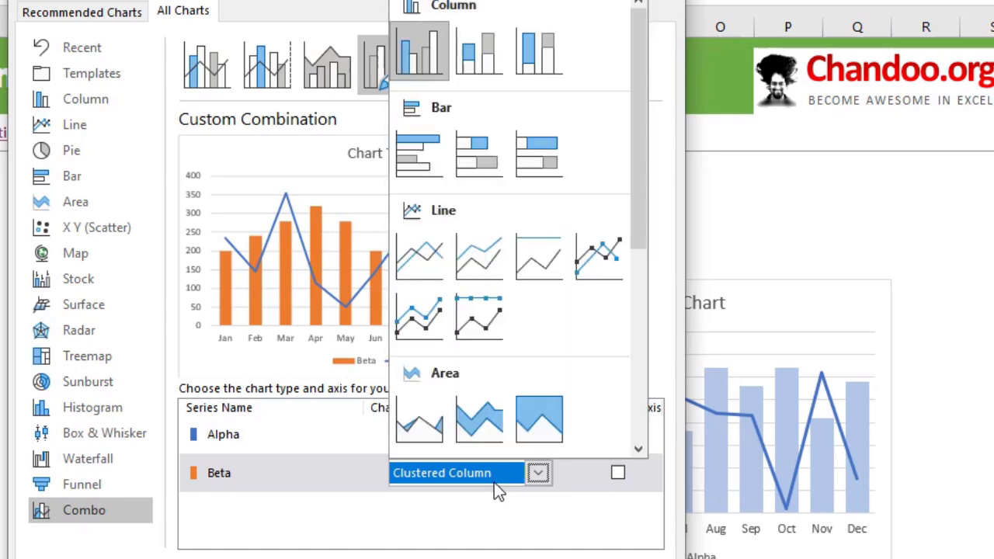
click(477, 416)
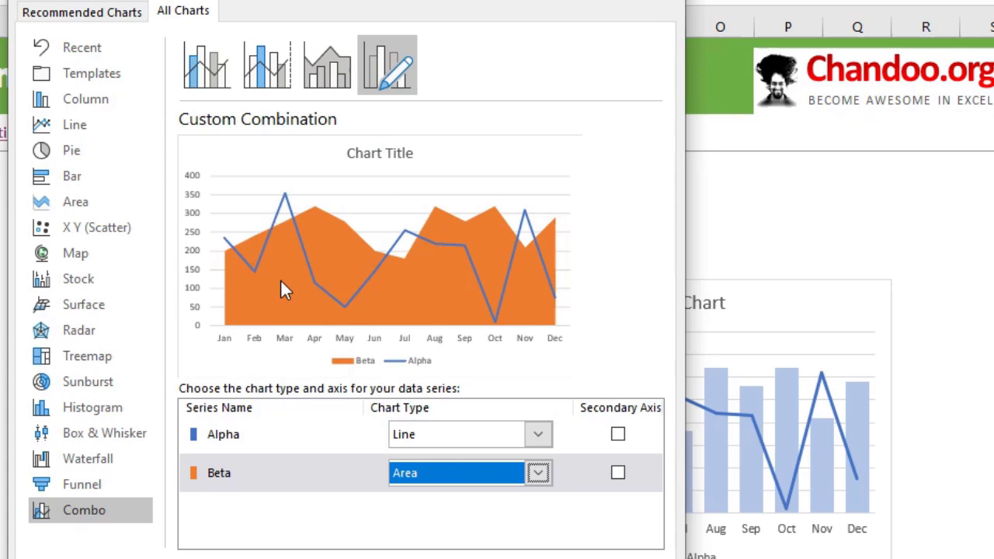
click(462, 475)
scroll(464, 350, down, 3)
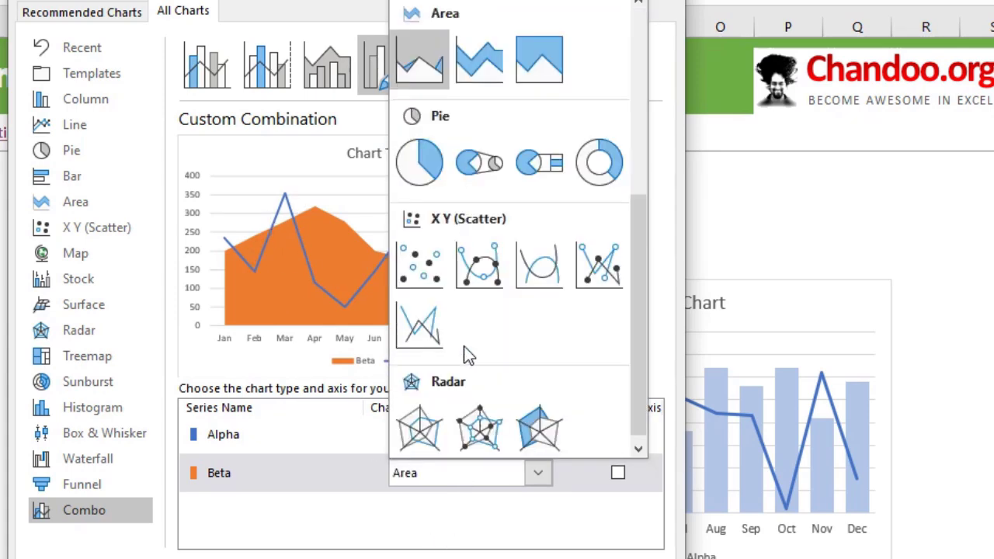
click(420, 161)
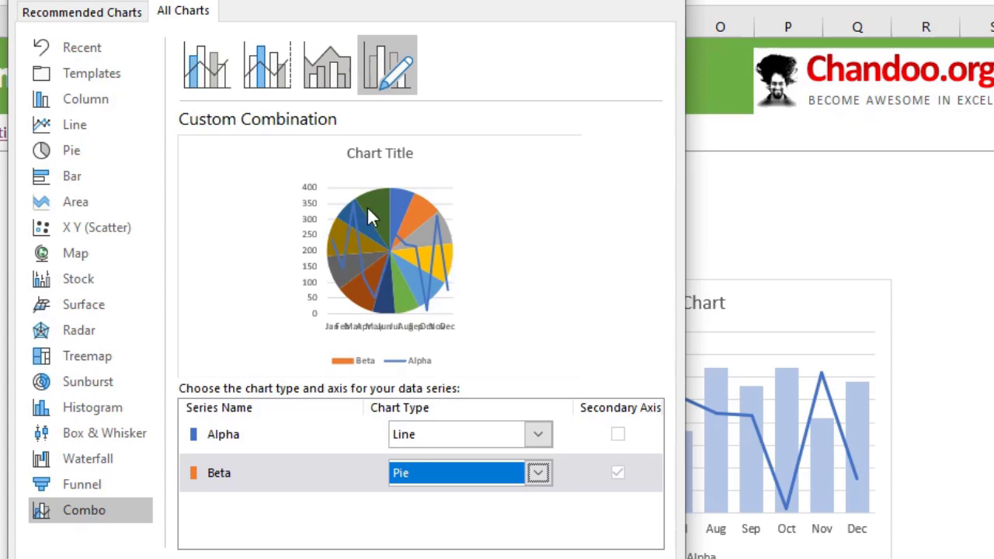
Try Clustered Bar for the Beta series, return it to Clustered Column on the secondary axis, and apply the custom combination.
click(470, 478)
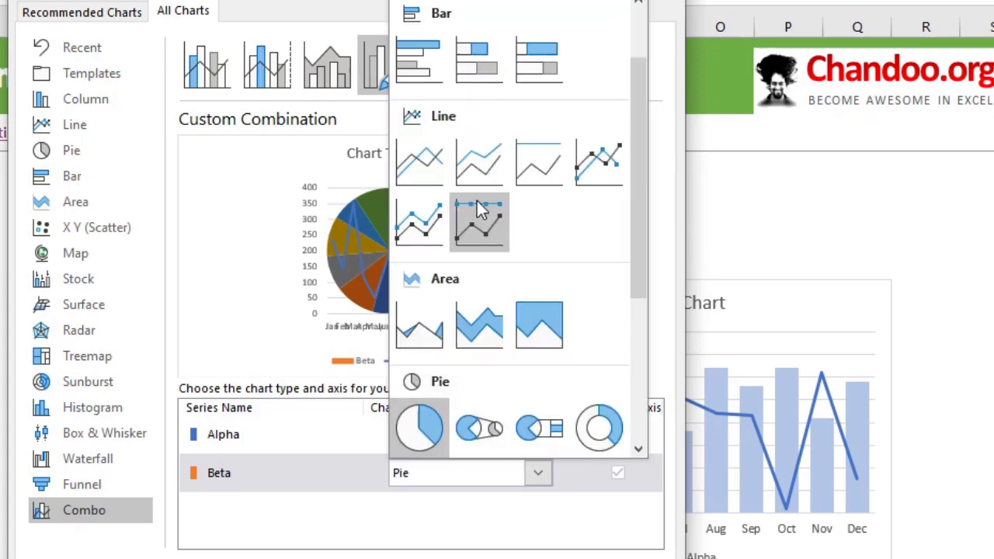
scroll(477, 222, up, 2)
click(440, 164)
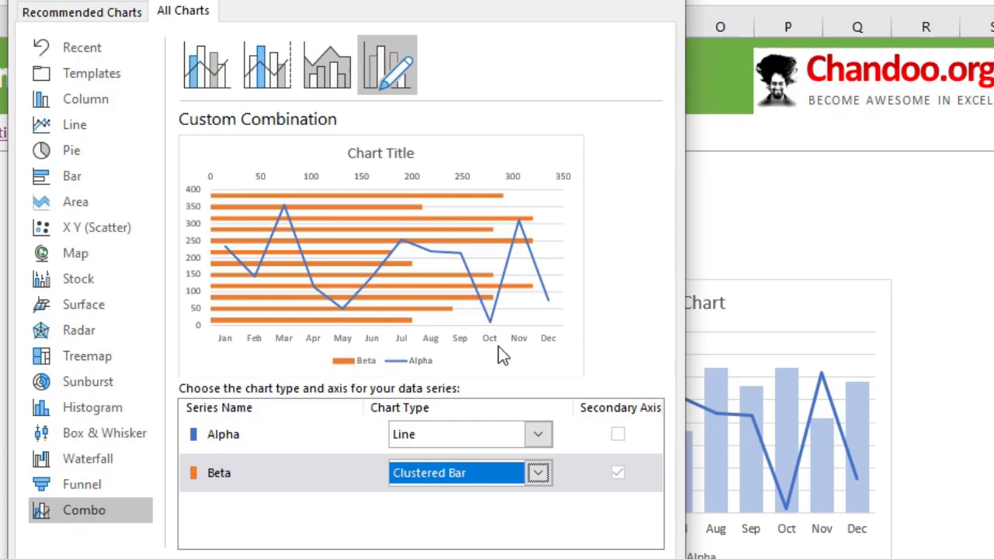
click(543, 475)
click(411, 51)
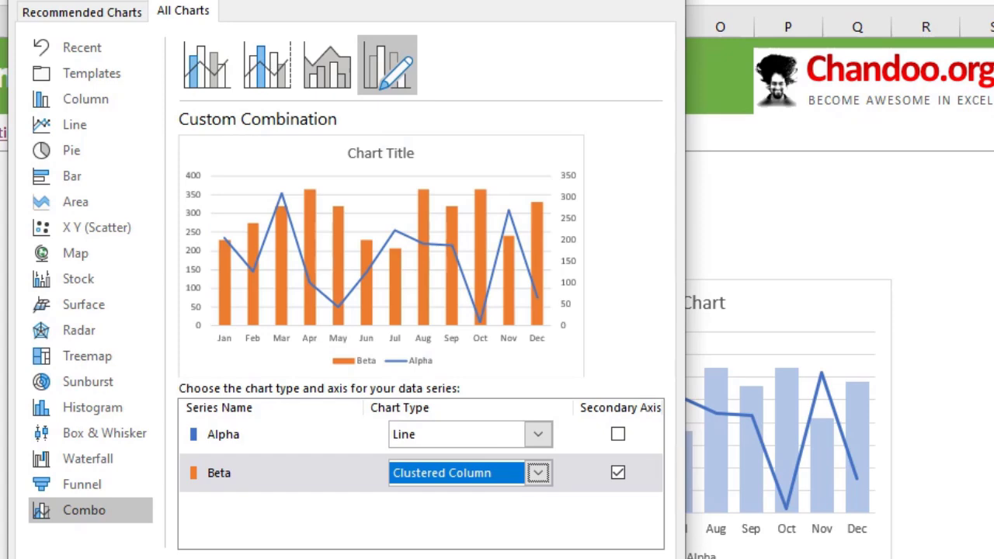
key(Return)
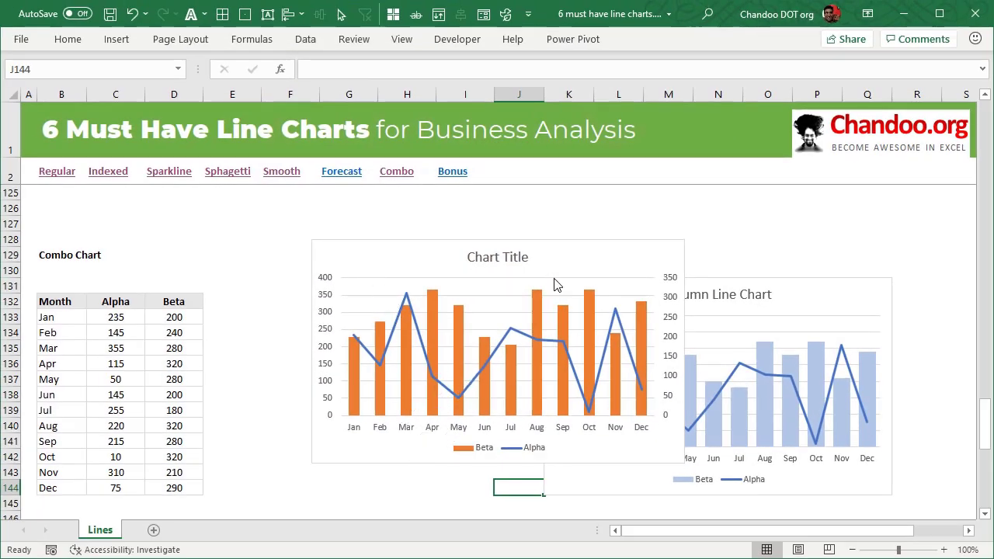
Delete the newly inserted combo chart and go to the Bonus section of the sheet.
click(577, 249)
key(Delete)
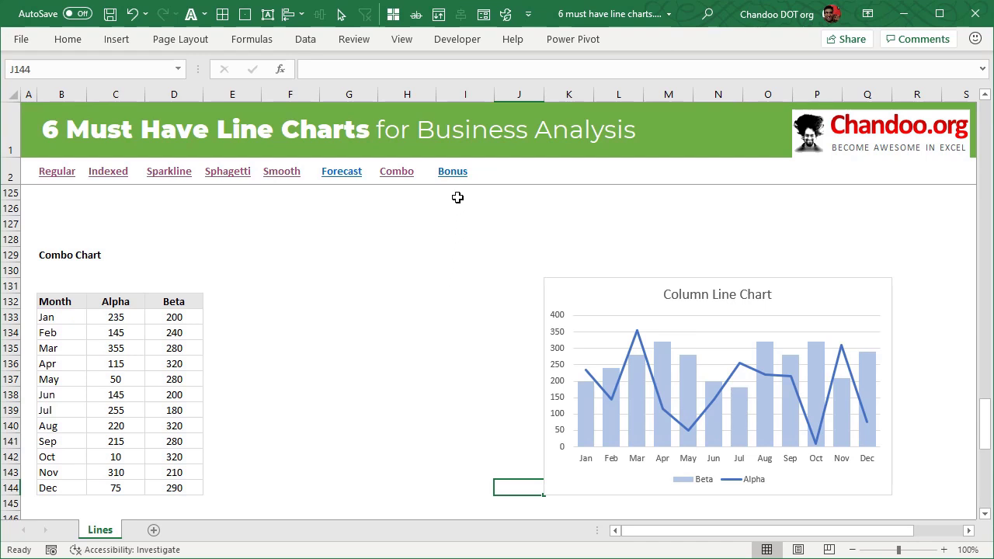
click(448, 176)
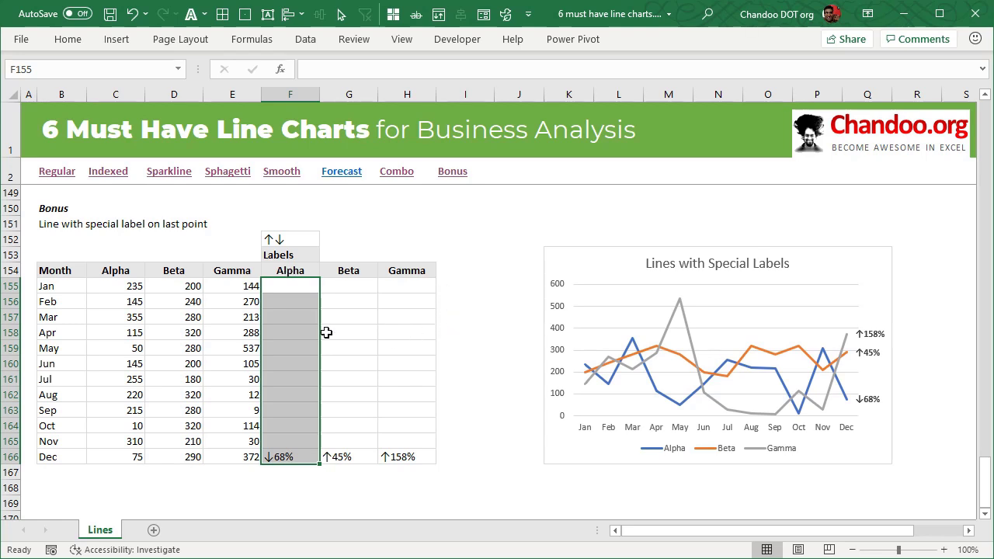
Examine the blank label cells F155:H165 in the Alpha, Beta and Gamma label columns.
click(289, 284)
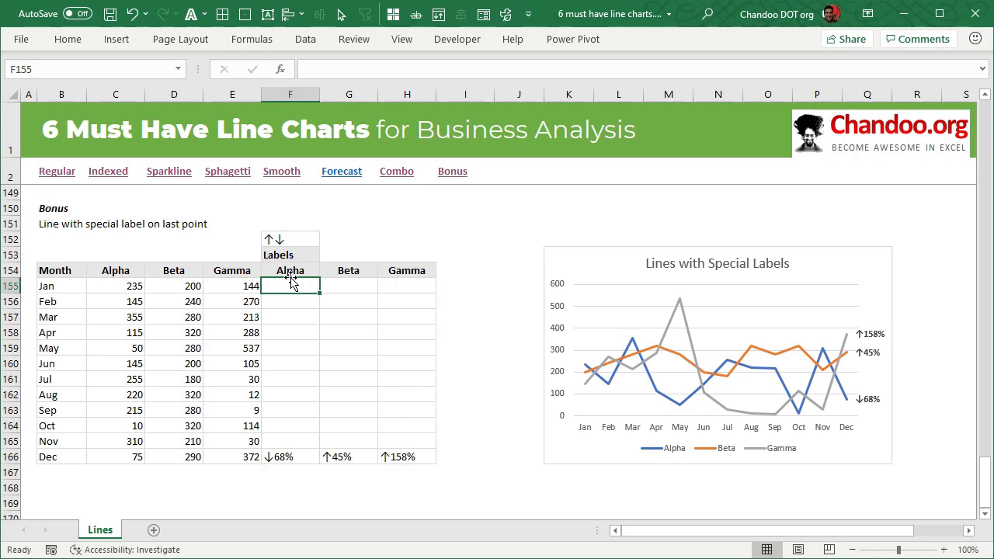
drag(291, 284, 410, 440)
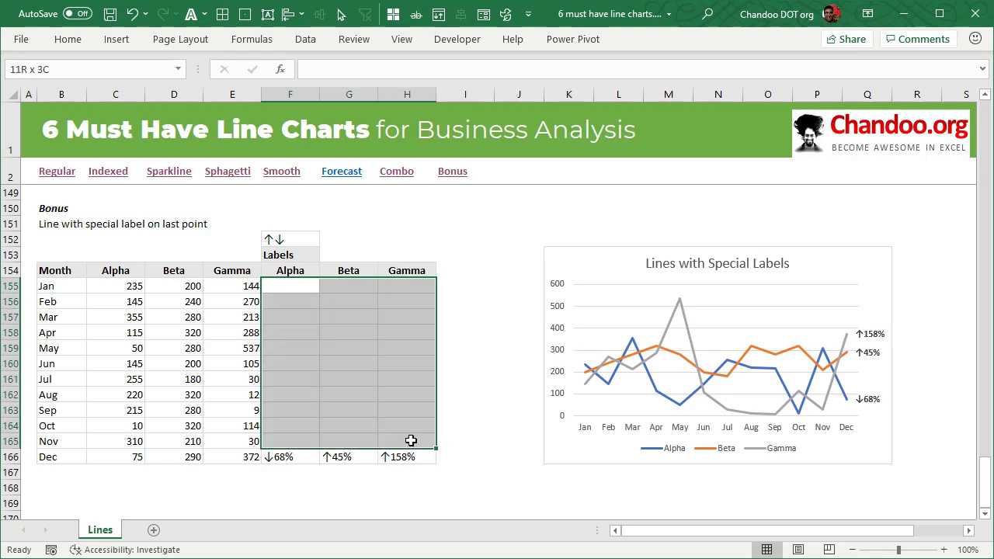
click(282, 327)
Open the label formula in F166 for editing, place the cursor after its up arrow, and check the available symbol insertion command.
click(287, 459)
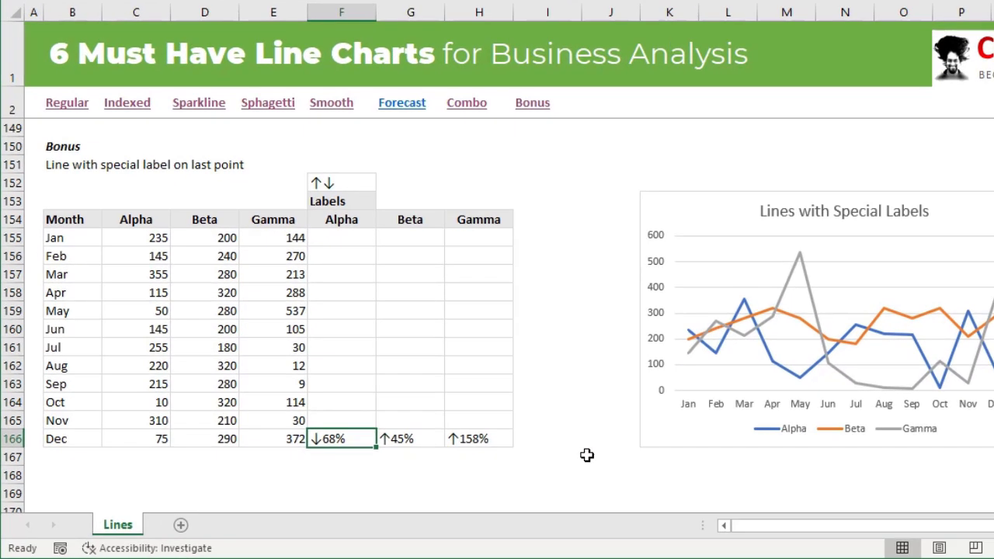
key(F2)
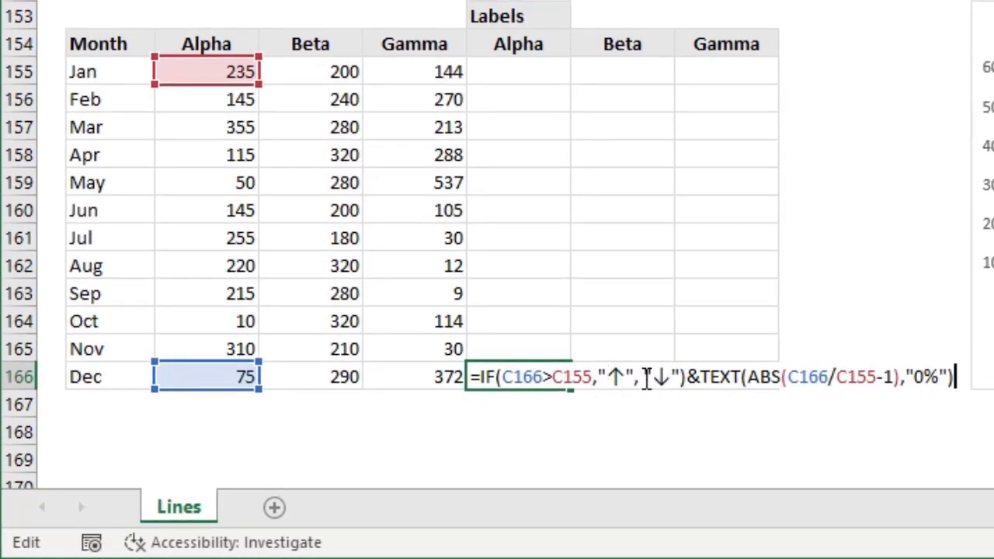
click(624, 377)
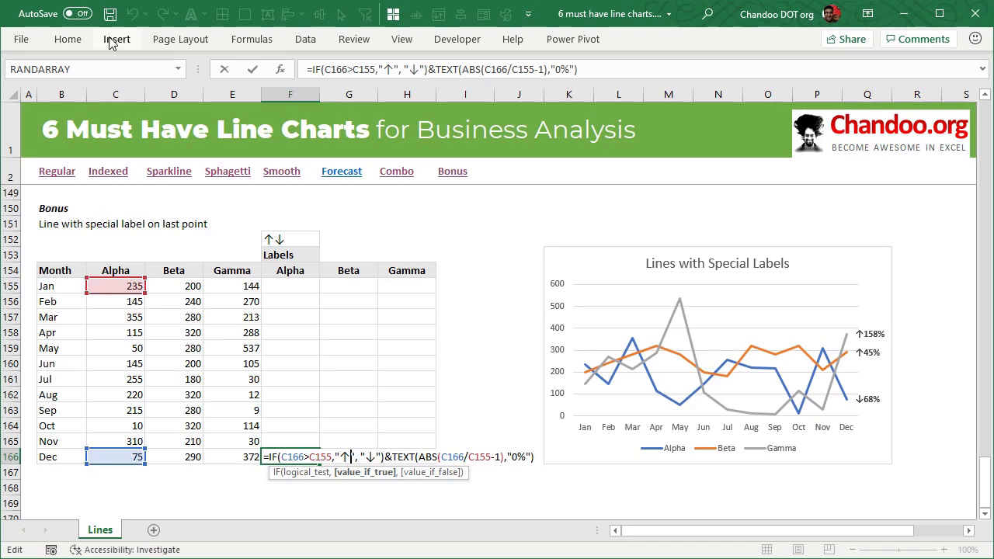
click(116, 39)
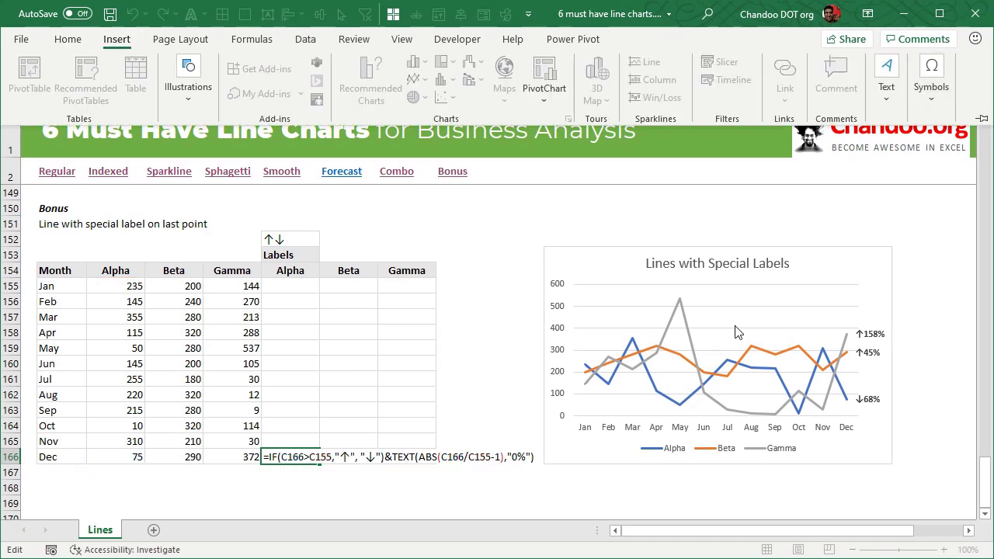
click(350, 458)
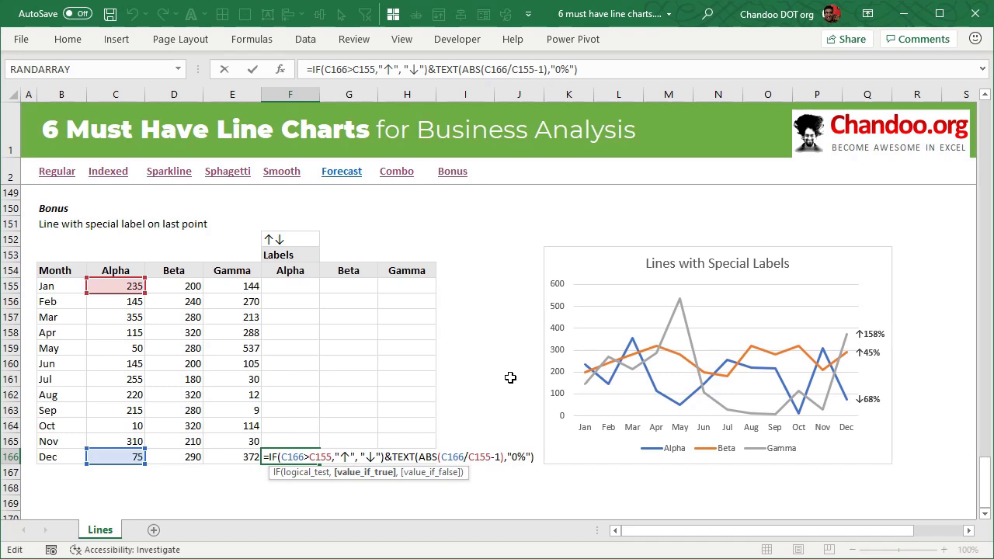
Browse the arrow symbols in the Windows emoji and symbol picker, and close it without inserting one.
key(super+period)
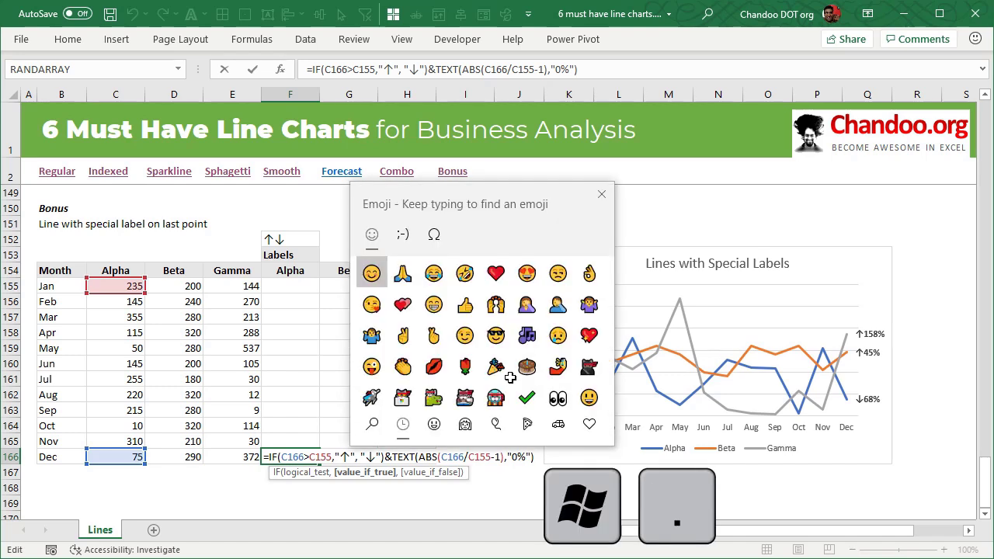
click(434, 234)
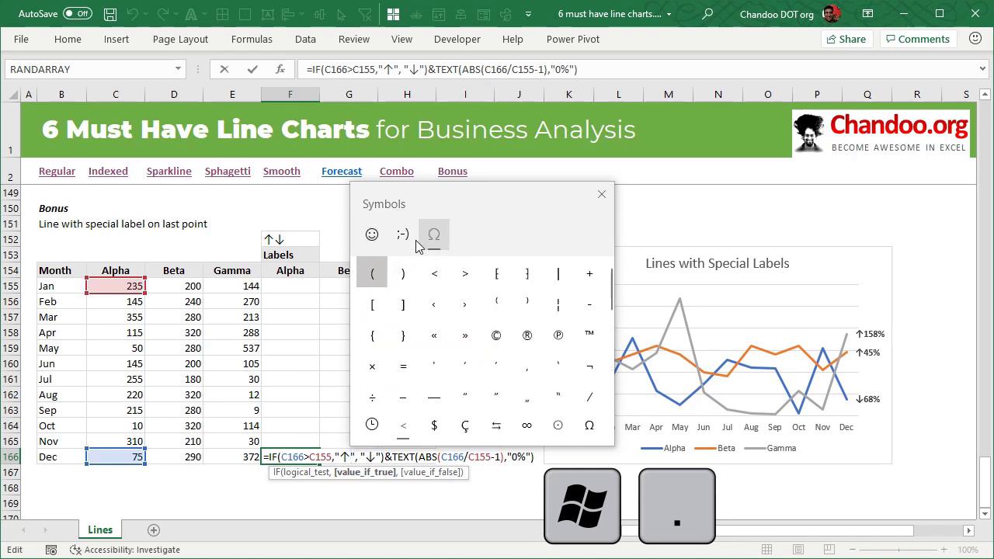
click(496, 425)
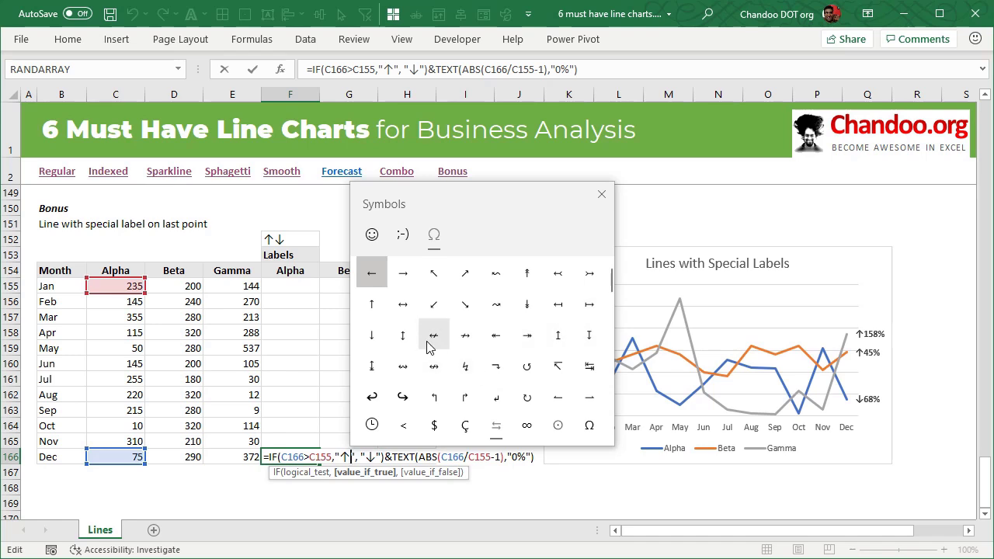
key(Escape)
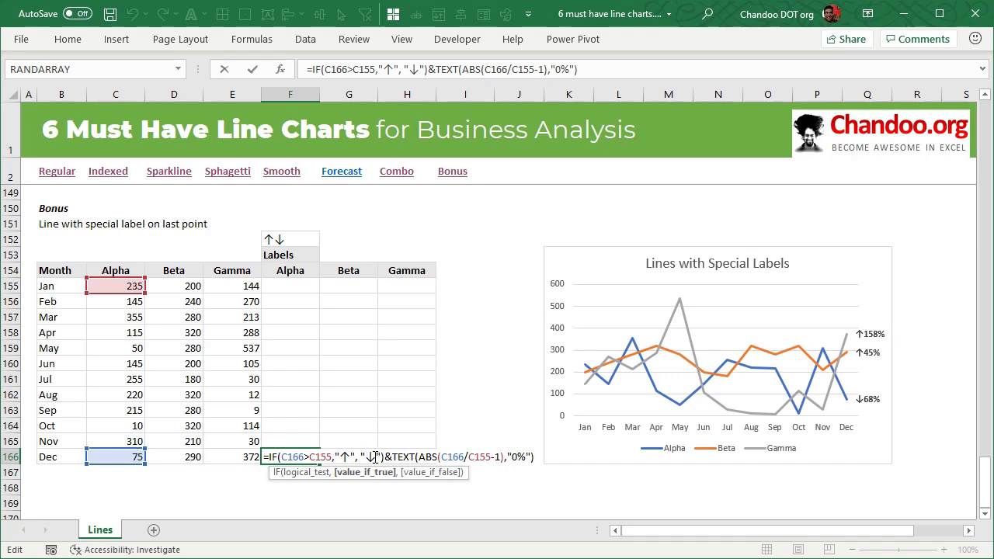
Highlight the TEXT(ABS(C166/C155-1),"0%") part of the F166 formula to examine it, and leave the cell without editing.
drag(393, 454, 525, 457)
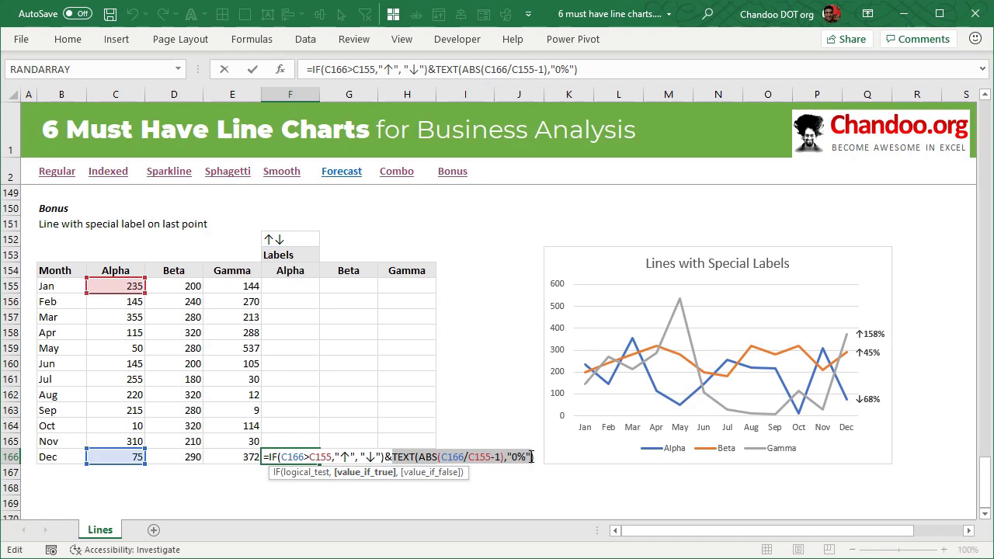
drag(531, 457, 534, 456)
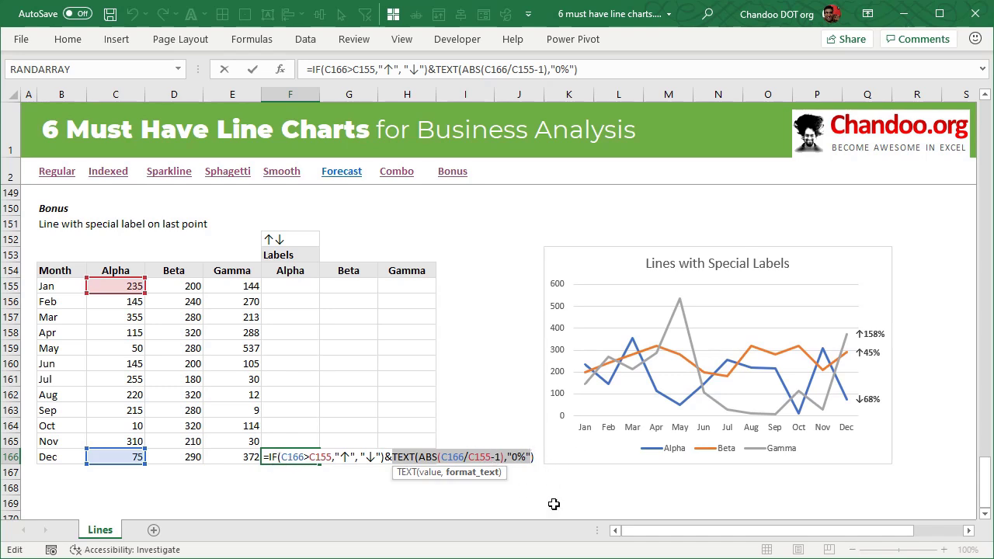
key(Escape)
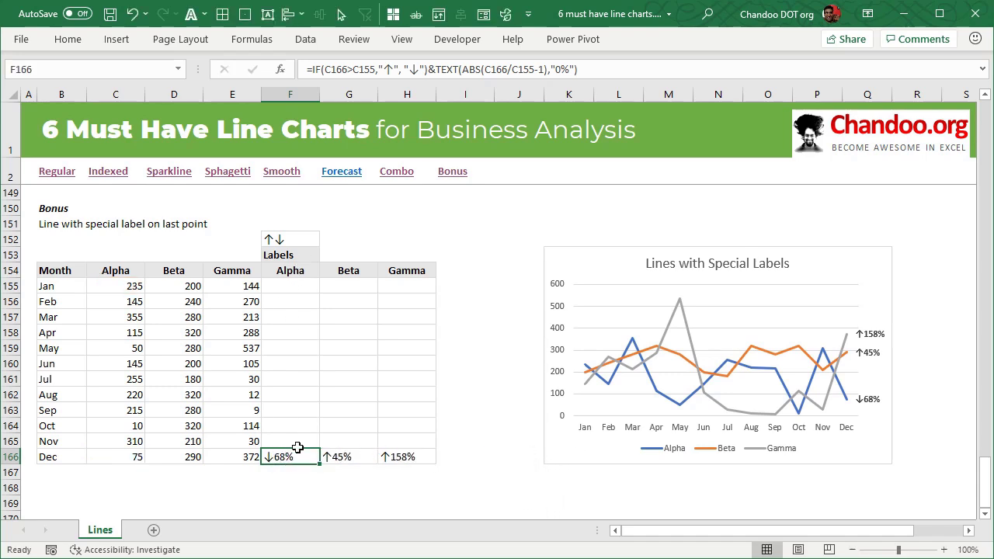
Insert a line chart from the Month, Alpha, Beta and Gamma table B154:E166 and move it away from the label columns.
drag(69, 275, 230, 459)
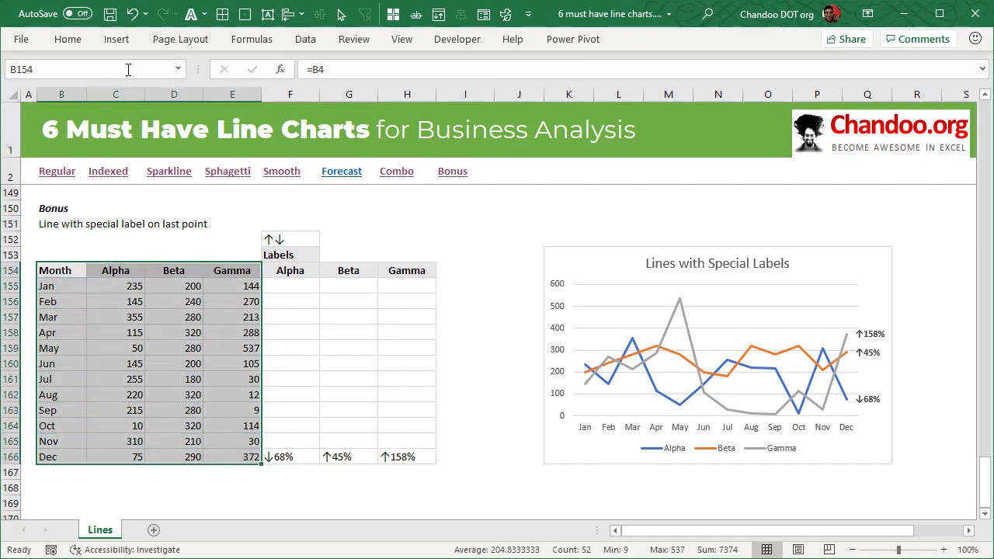
click(77, 43)
click(116, 39)
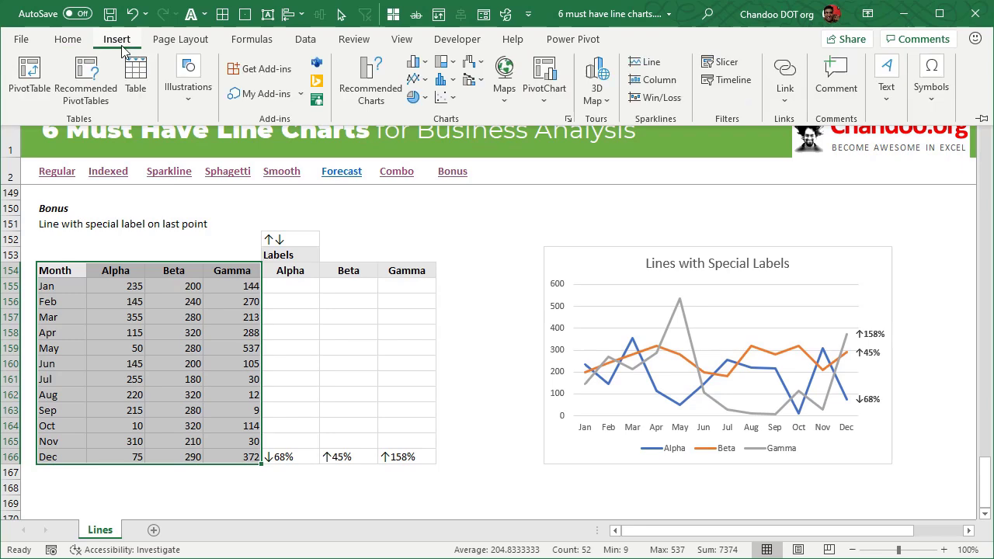
click(412, 65)
click(430, 135)
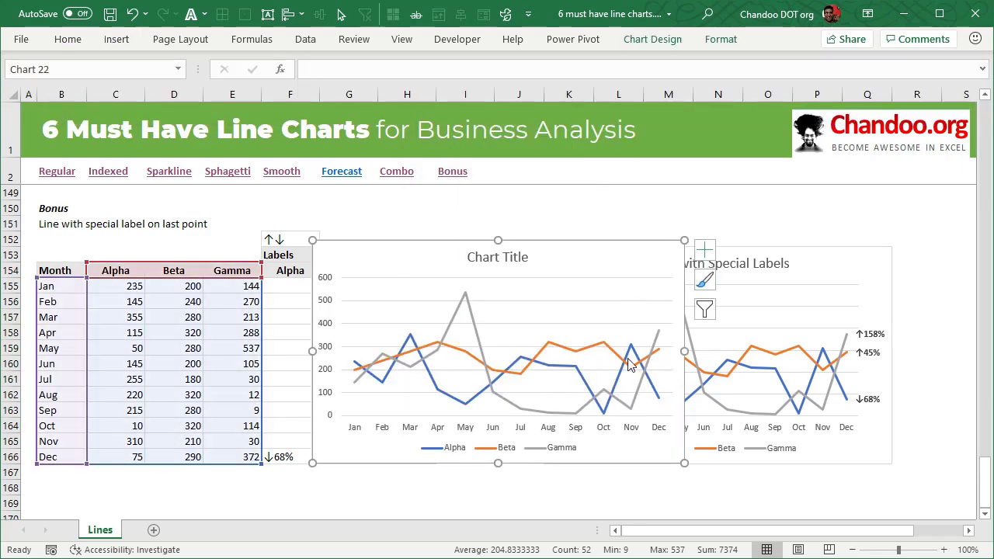
click(478, 330)
drag(530, 246, 639, 192)
Add data labels to the Gamma series of the new line chart.
click(579, 259)
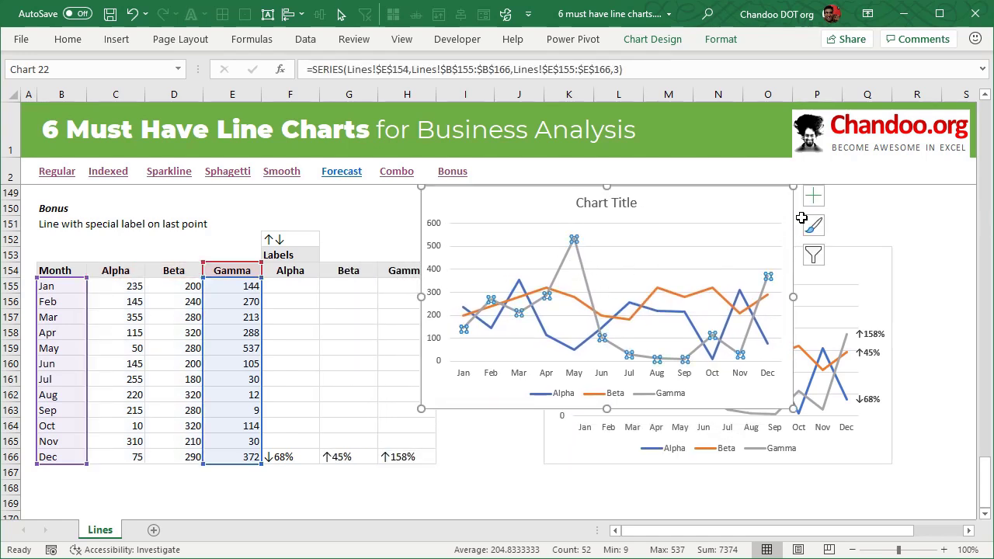
click(813, 195)
click(852, 262)
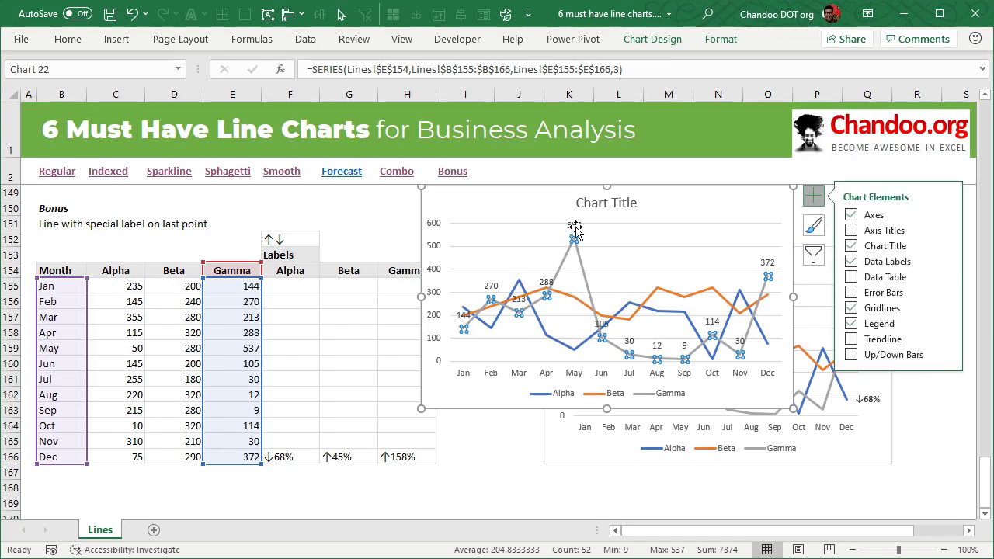
Set the Gamma data labels to show Value From Cells, using the Gamma label range H155:H166.
click(573, 225)
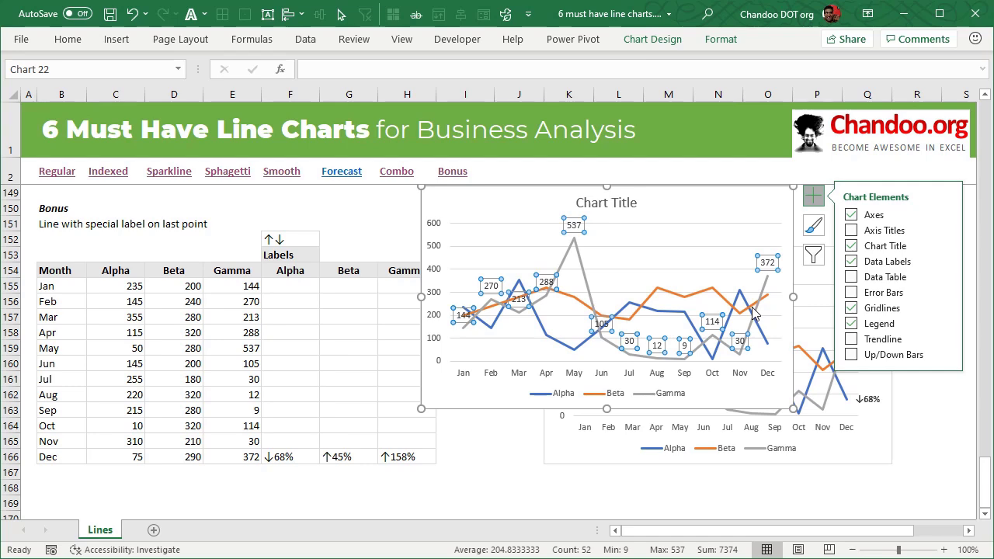
key(ctrl+1)
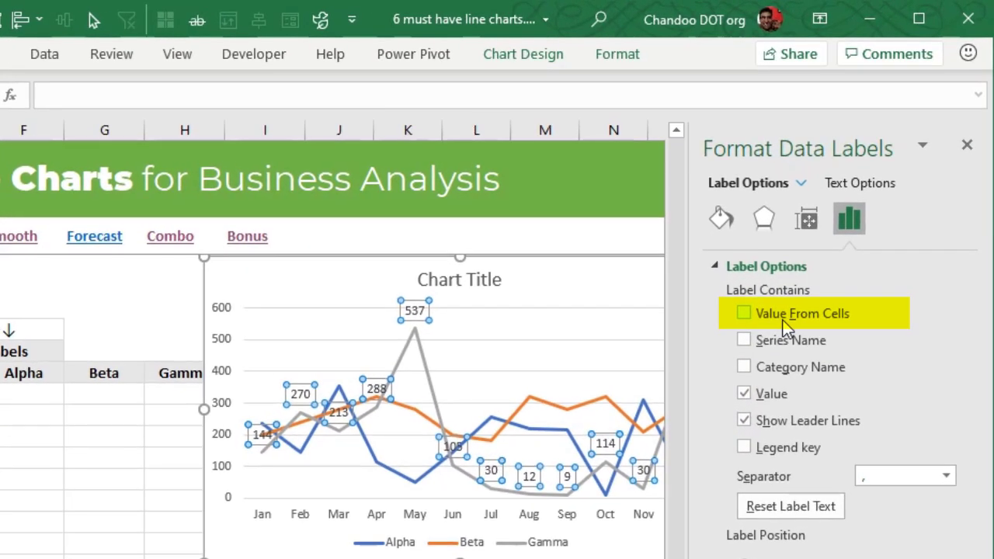
click(784, 314)
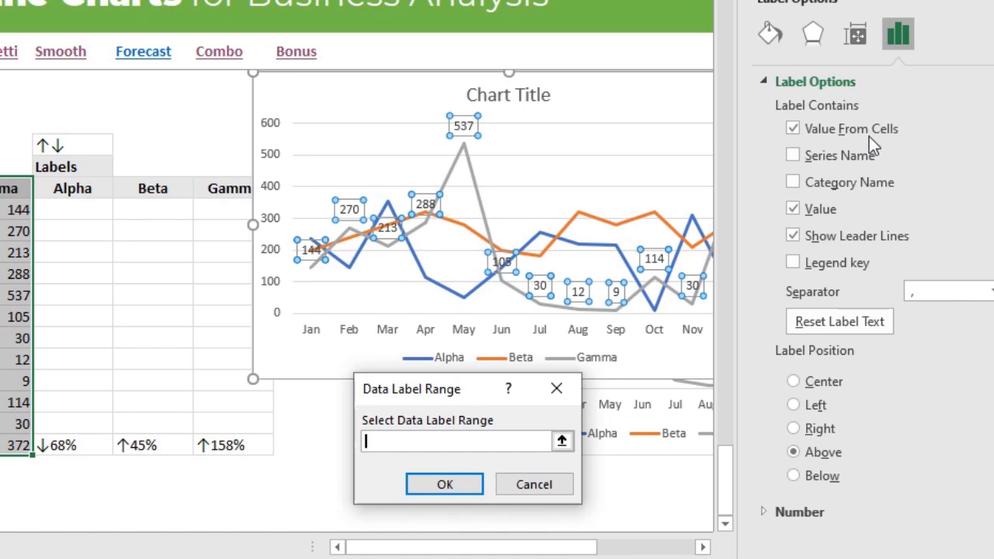
drag(225, 210, 247, 448)
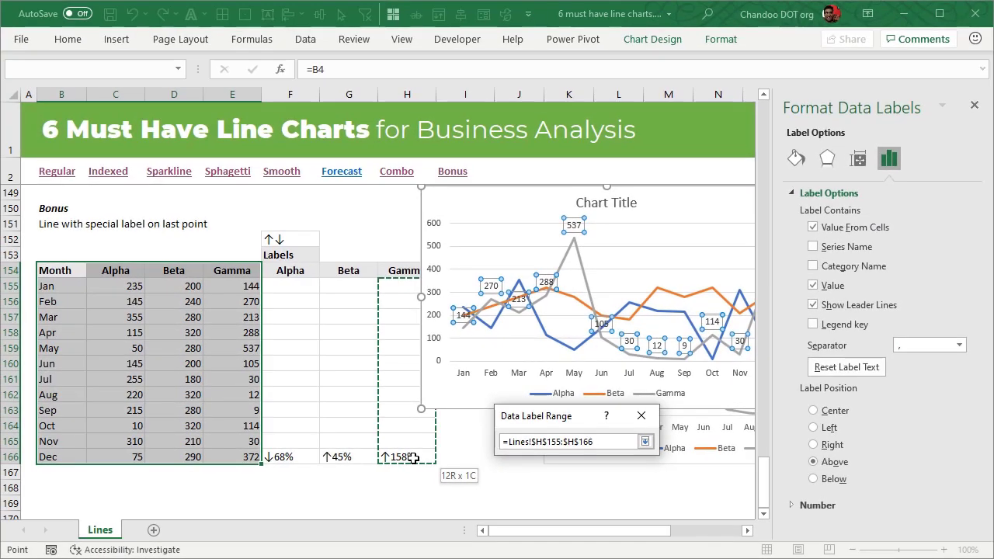
drag(412, 459, 411, 458)
click(574, 485)
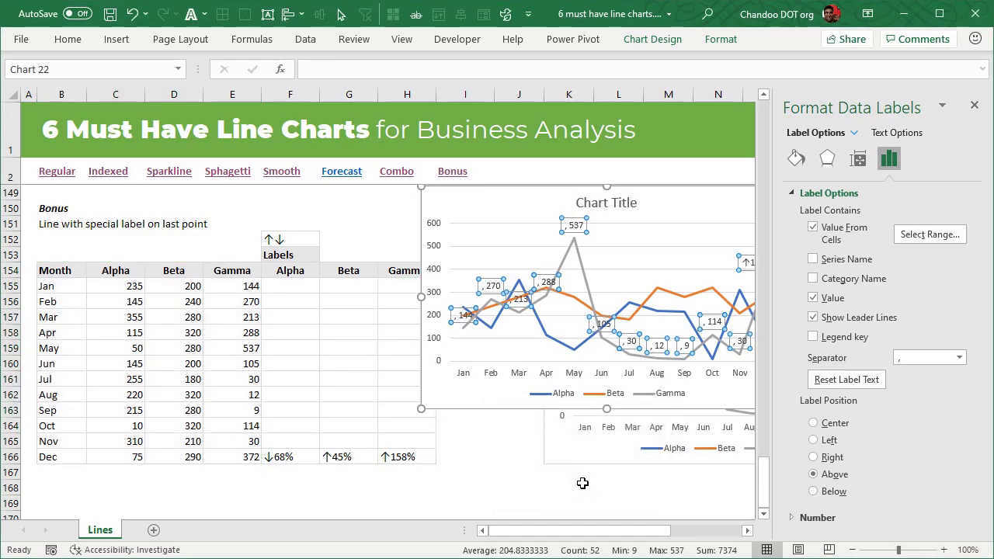
Remove the Value content from the Gamma data labels, keeping only the values from cells, and deselect the chart.
drag(645, 534, 647, 536)
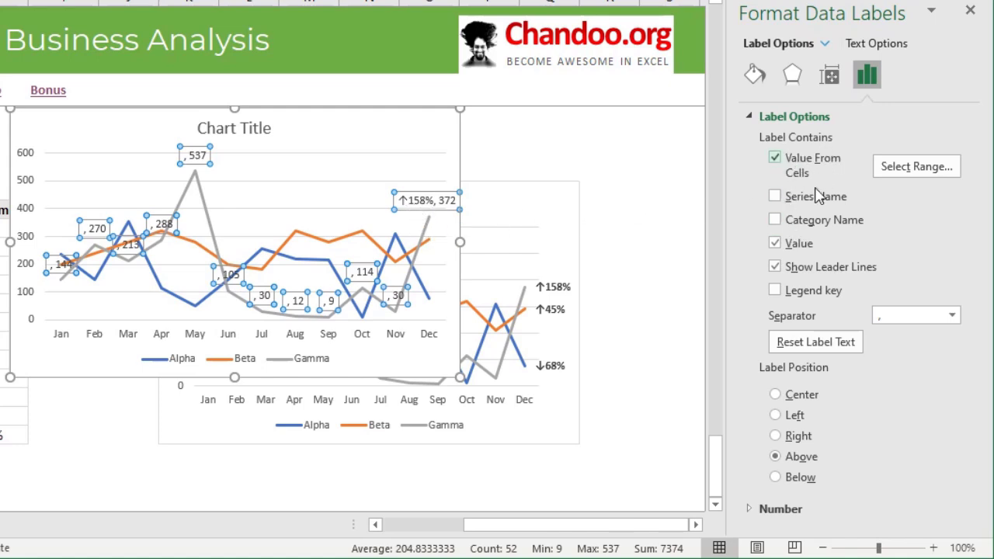
click(793, 247)
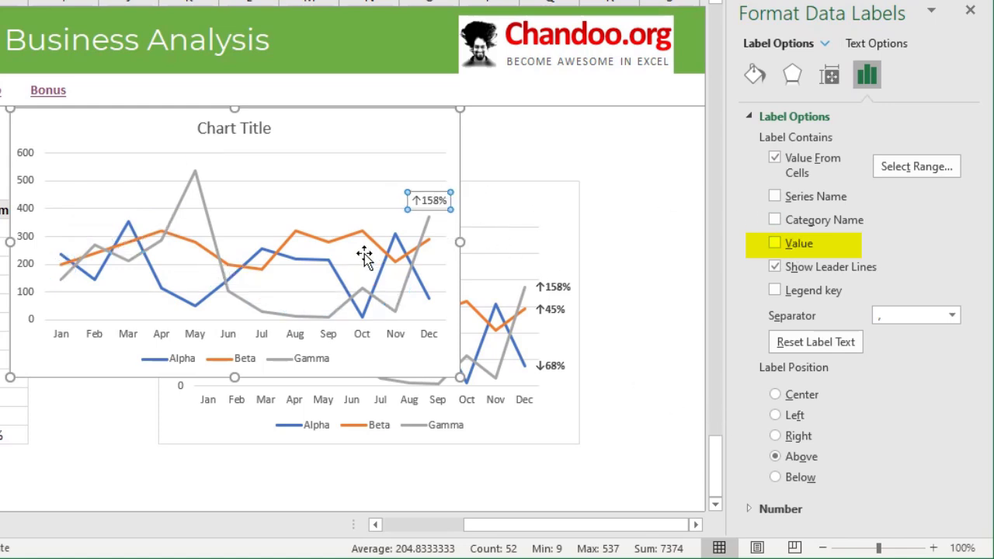
click(547, 136)
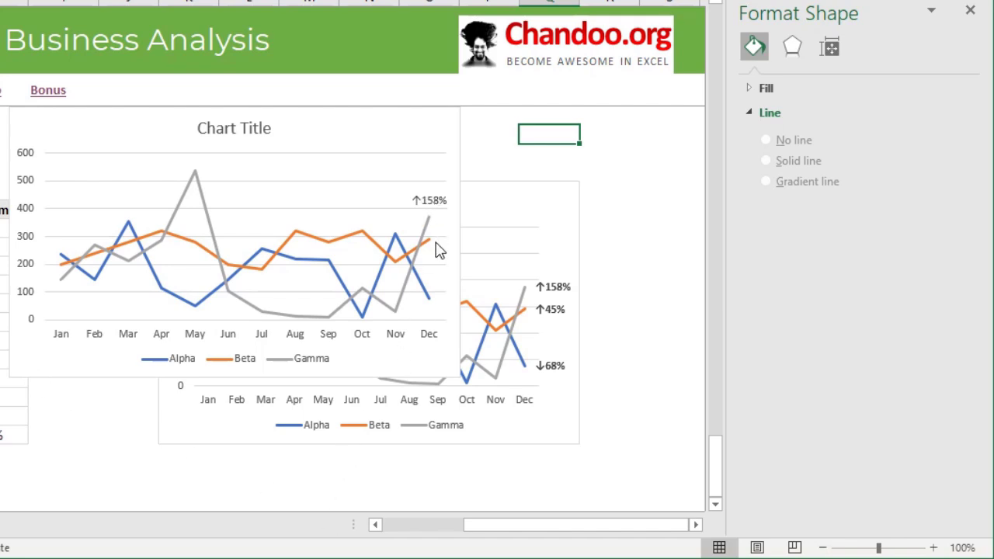
mouse_move(466, 523)
mouse_down()
mouse_move(479, 535)
mouse_move(443, 535)
mouse_move(451, 535)
mouse_up()
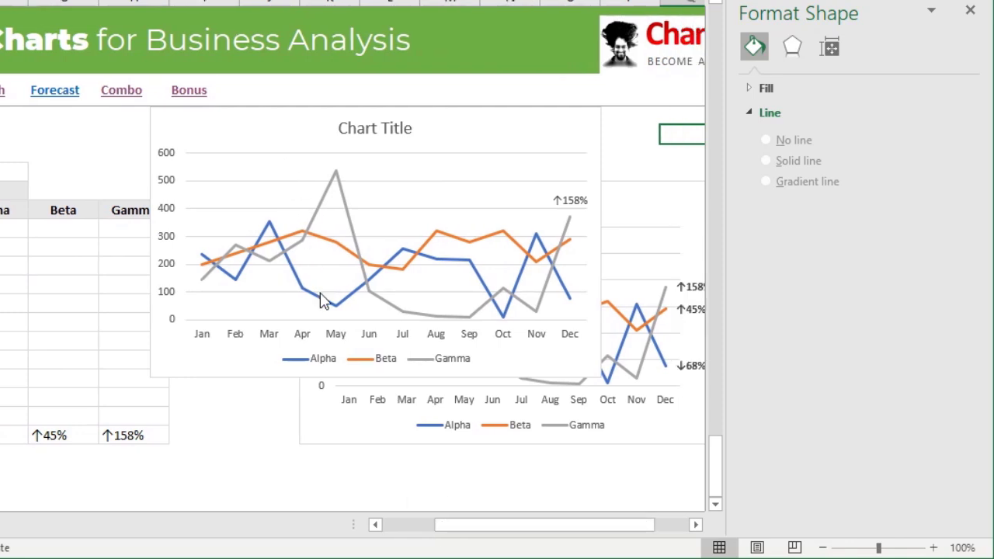
click(127, 302)
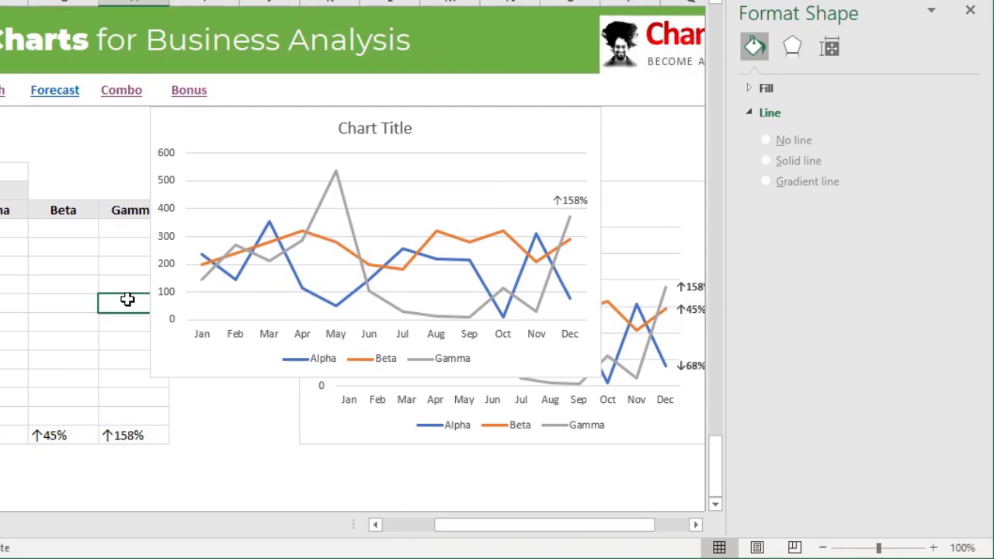
Enter "best" as the May label in the Gamma label column, cell H159.
text(best)
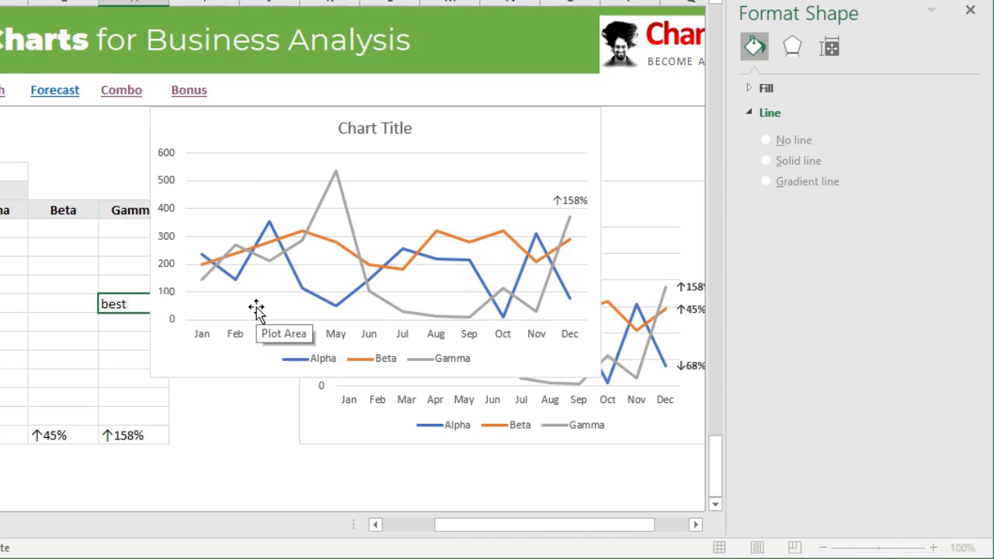
key(Return)
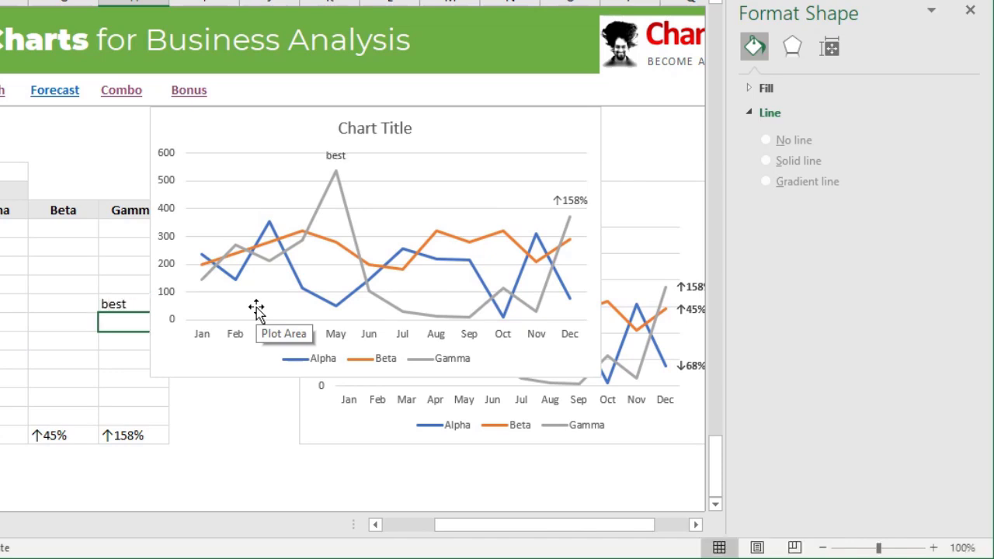
click(115, 306)
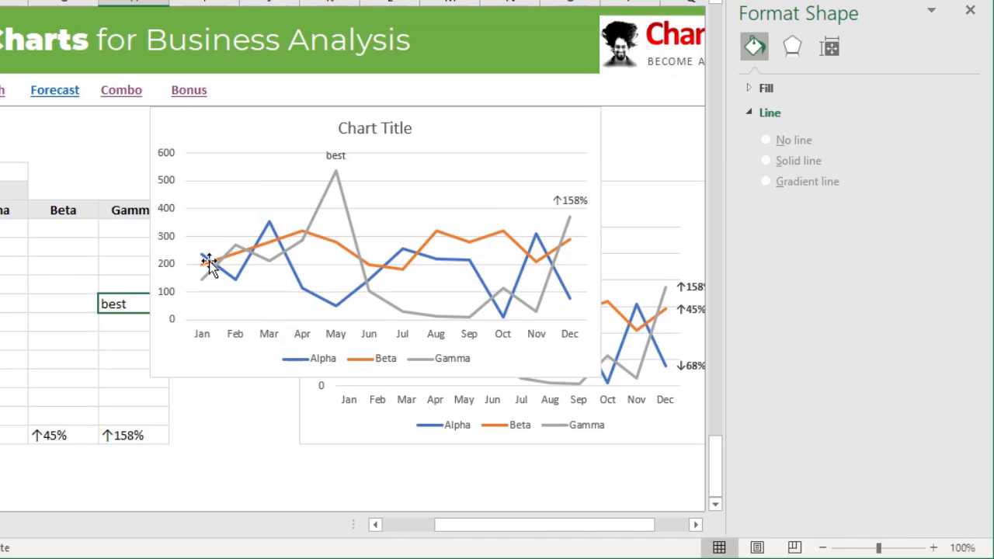
click(339, 159)
Change the May label in the Gamma label column to "Most sales" and clear the cell again.
click(136, 302)
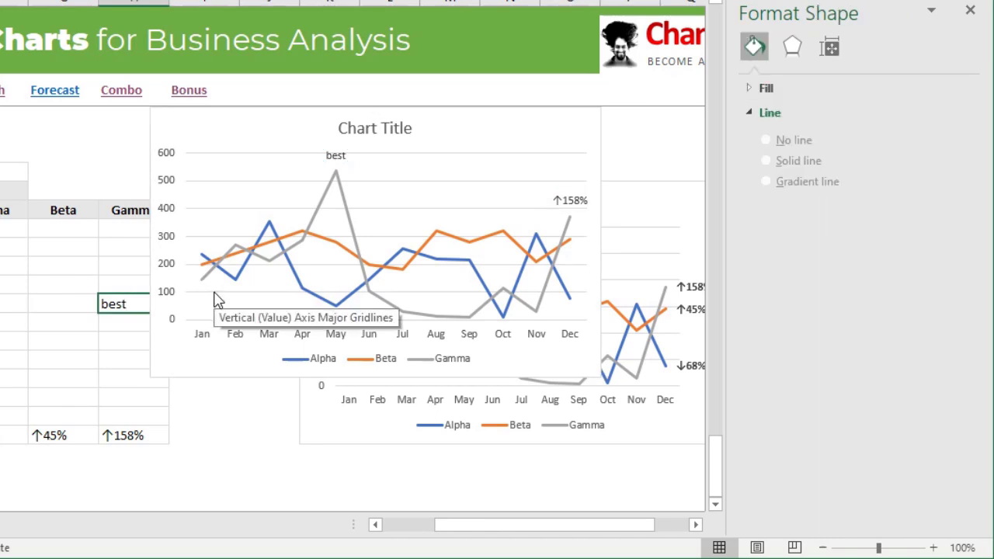
text(Most sales)
key(Return)
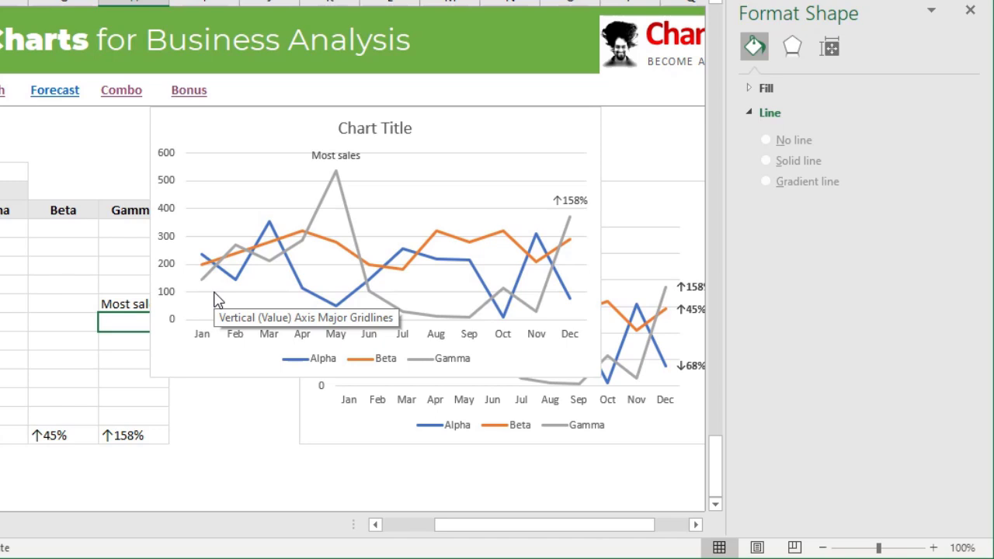
key(Up)
key(Delete)
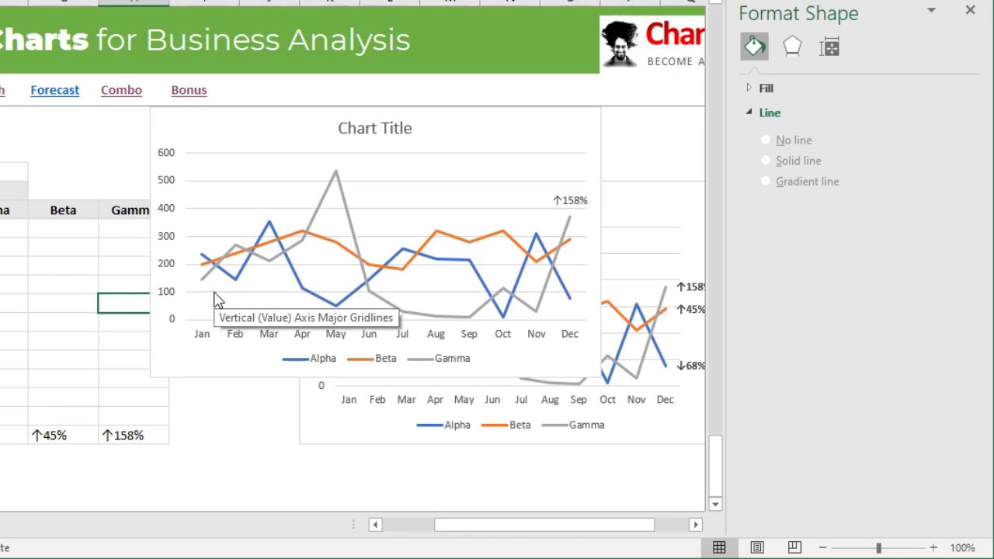
Delete the untitled practice line chart covering the Gamma label column and close the formatting pane.
click(220, 359)
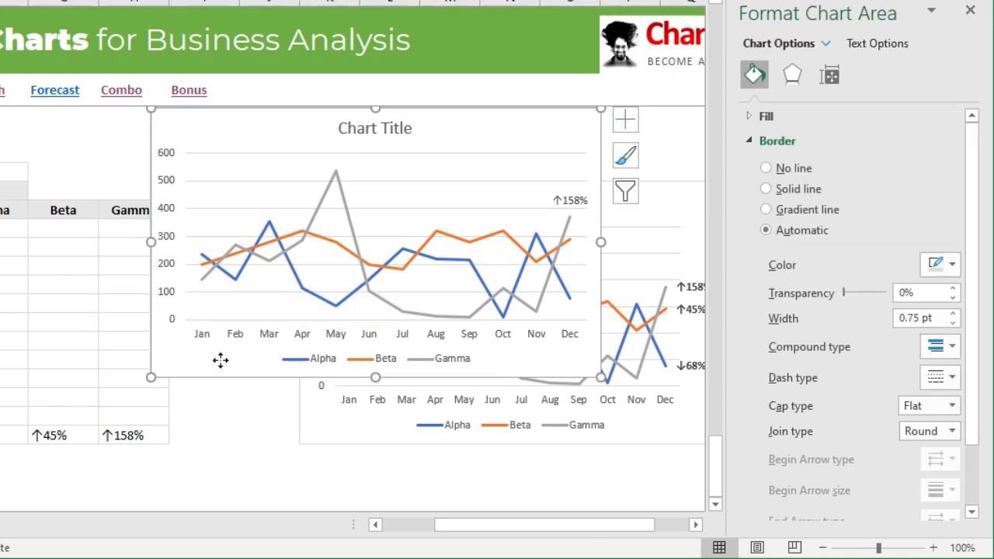
key(Delete)
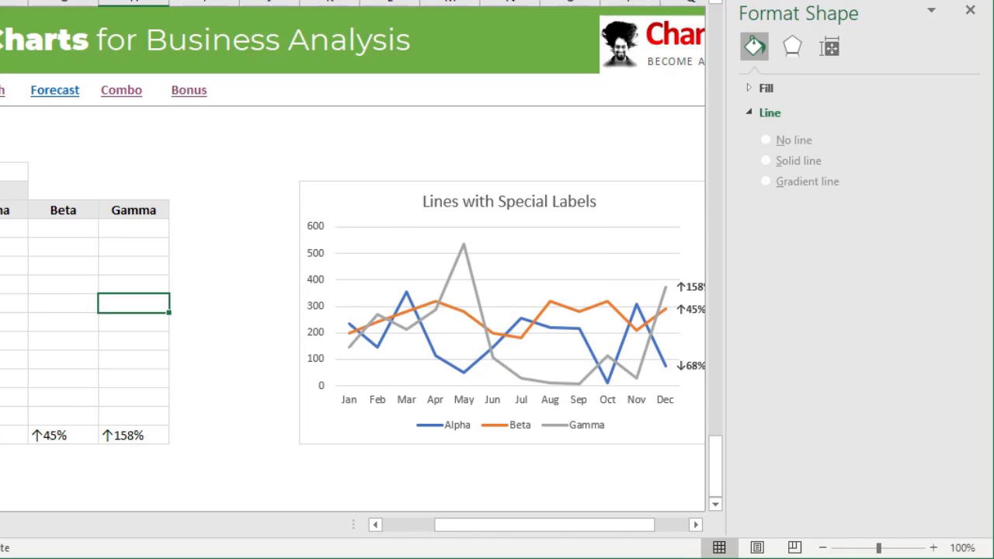
click(969, 11)
drag(588, 525, 545, 525)
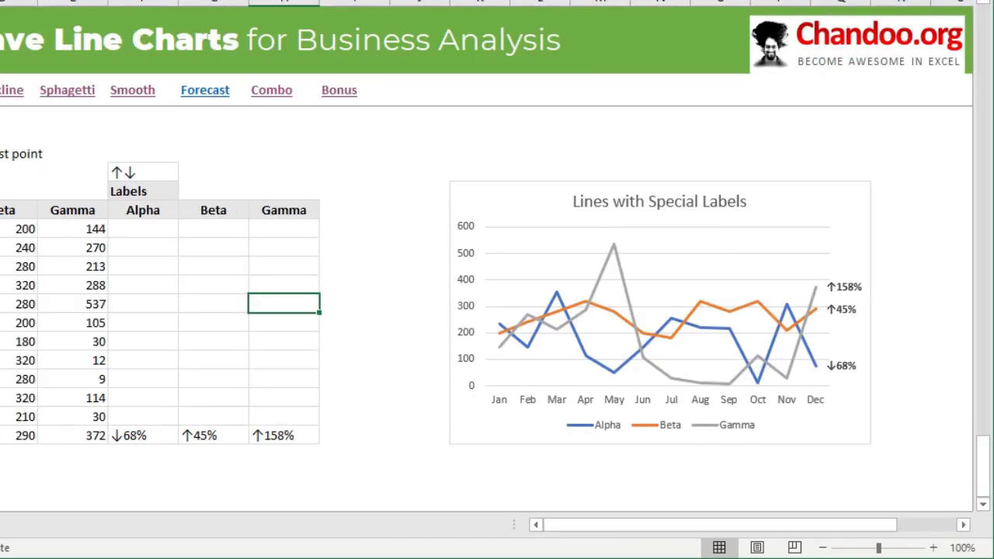
Review the worksheet's indexed, sparkline, spaghetti, smooth, forecast and combo chart sections one after another.
scroll(497, 310, down, 5)
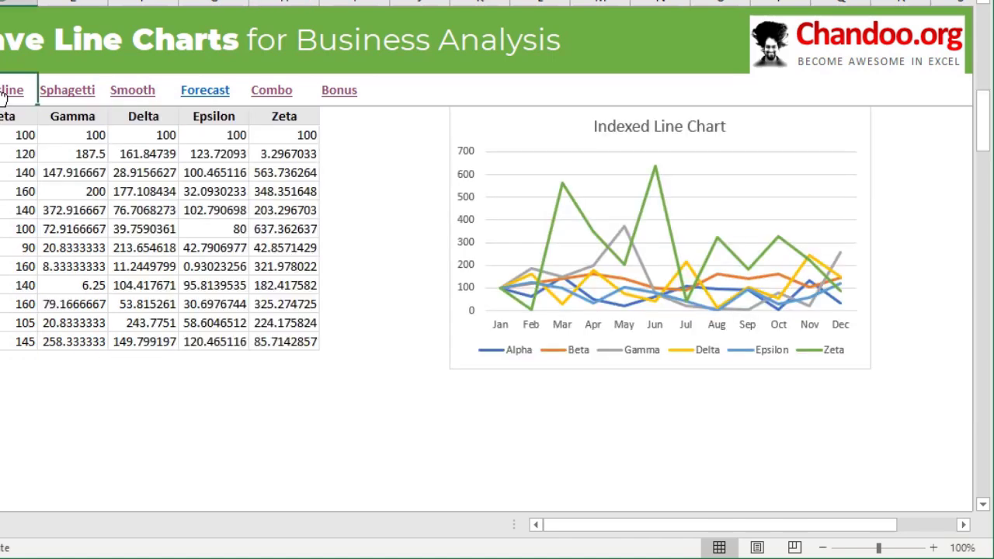
scroll(45, 197, down, 6)
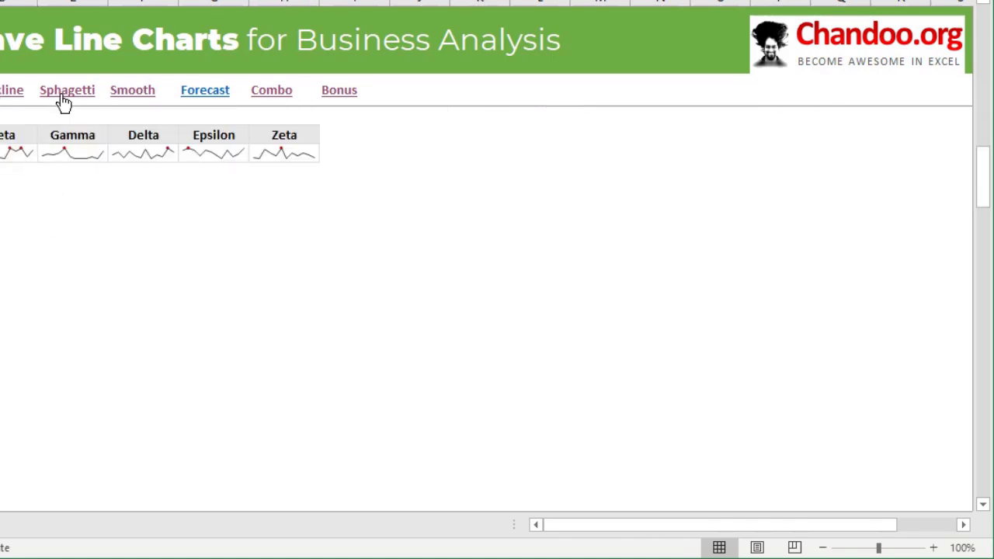
click(65, 99)
click(135, 100)
scroll(136, 101, down, 5)
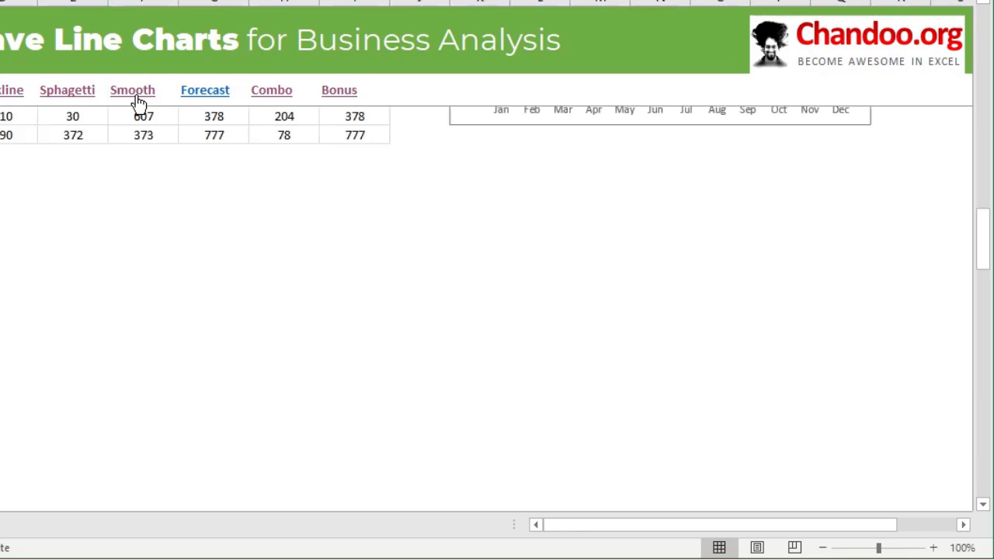
scroll(207, 293, down, 5)
click(200, 93)
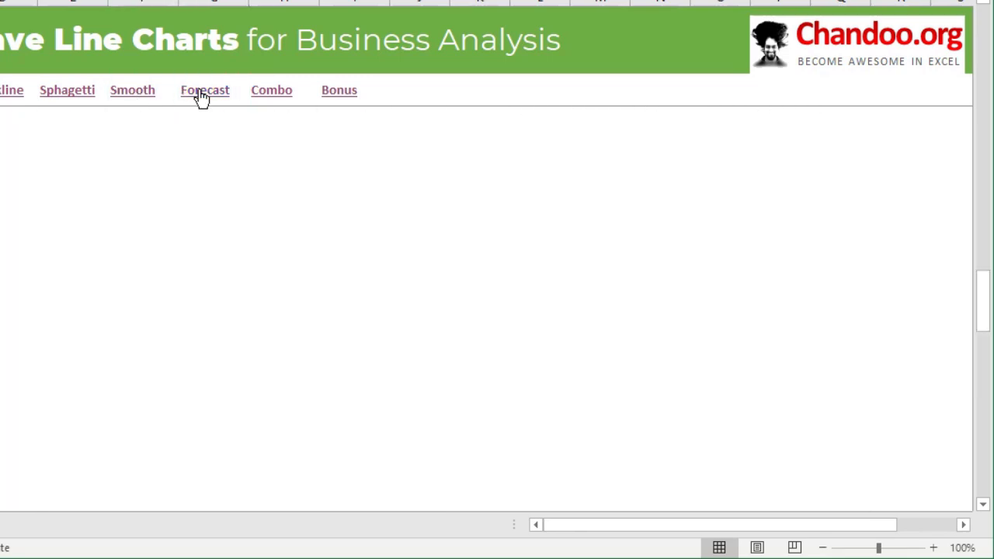
click(274, 92)
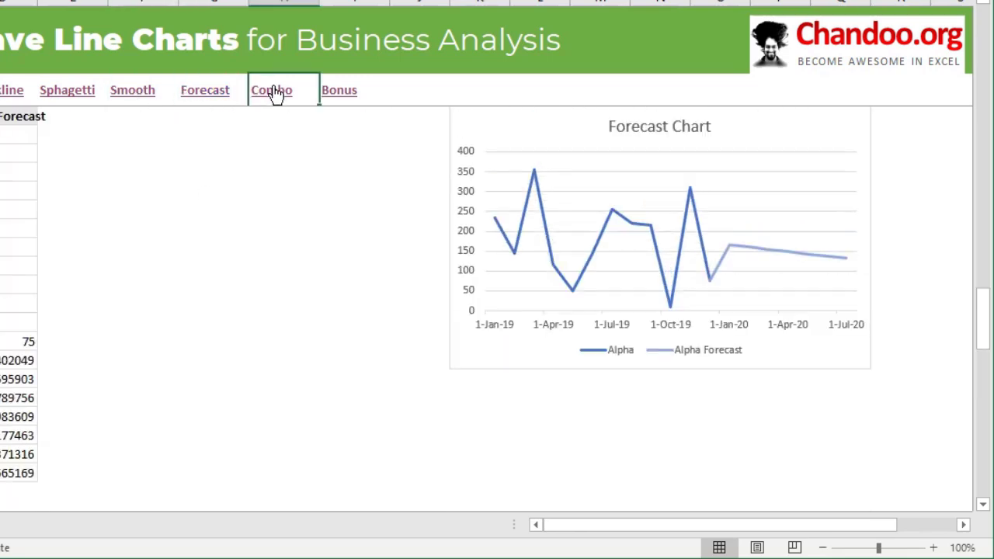